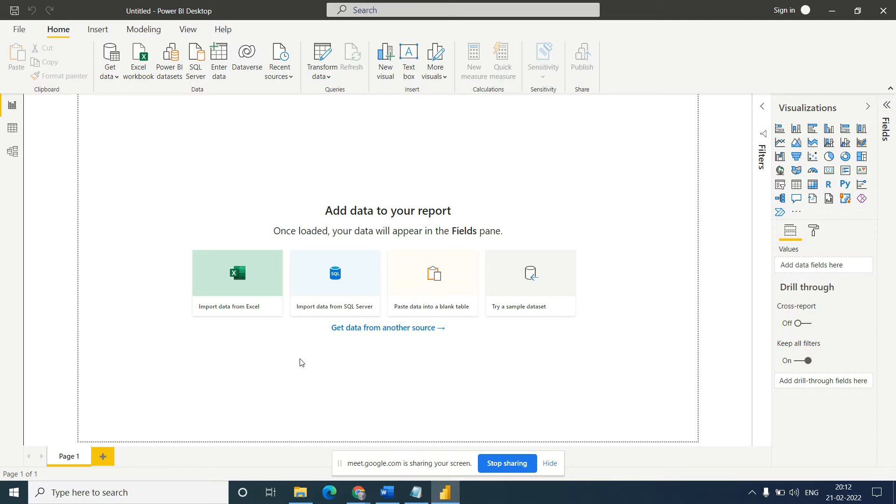
pyautogui.moveTo(362, 499)
pyautogui.moveTo(415, 500)
pyautogui.click(115, 78)
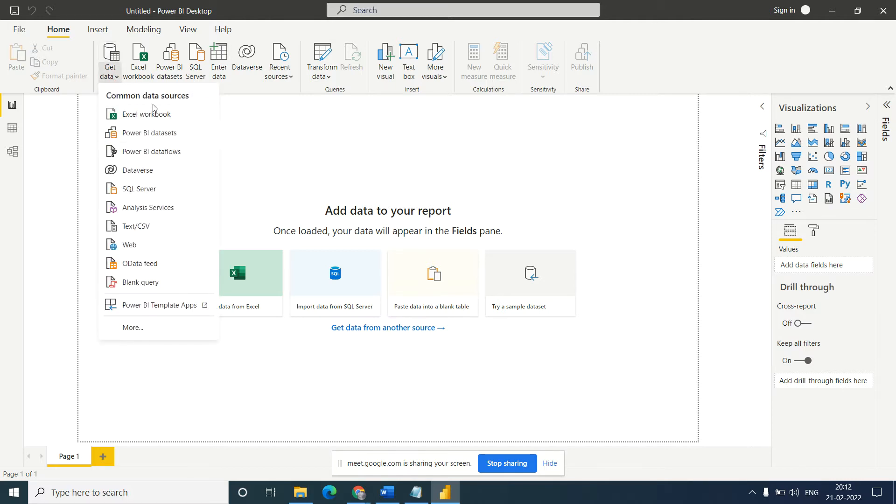
pyautogui.click(138, 224)
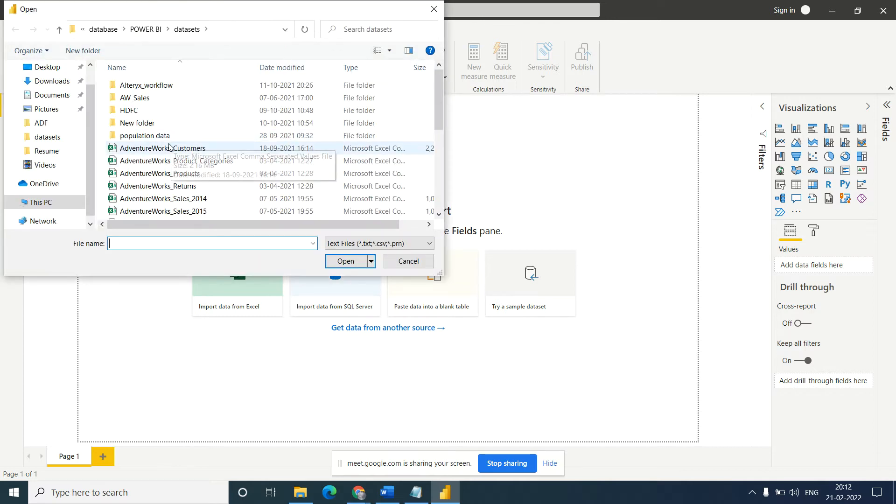
pyautogui.click(164, 150)
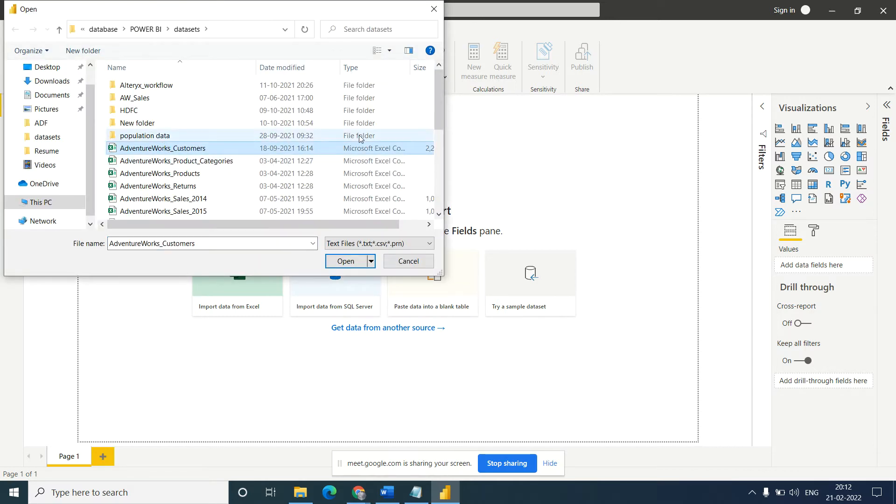
pyautogui.moveTo(436, 109); pyautogui.dragTo(438, 162)
pyautogui.click(125, 159)
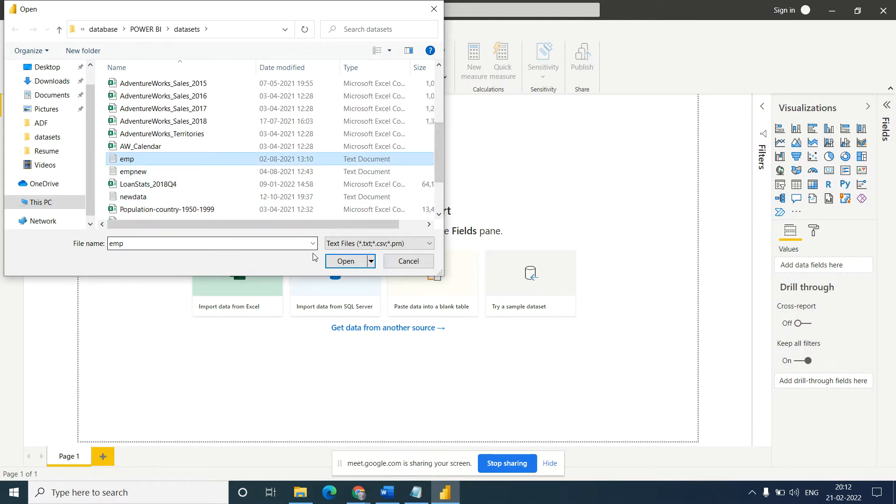
pyautogui.click(350, 270)
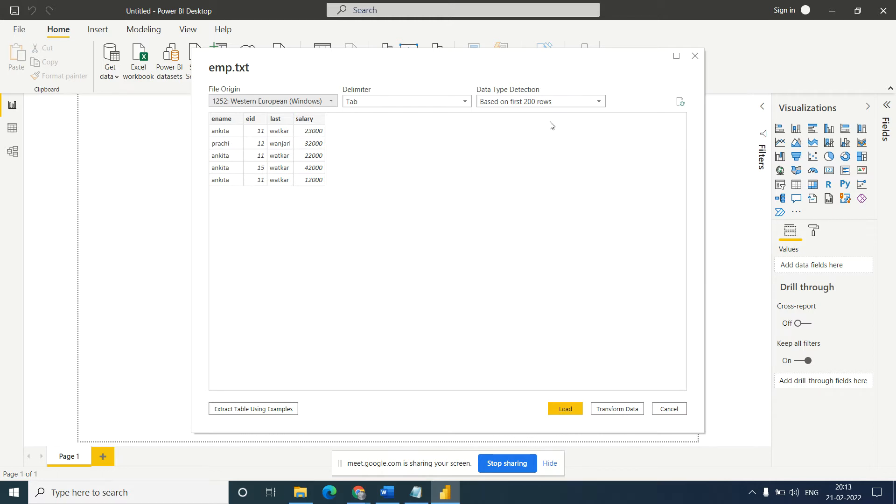
pyautogui.click(695, 56)
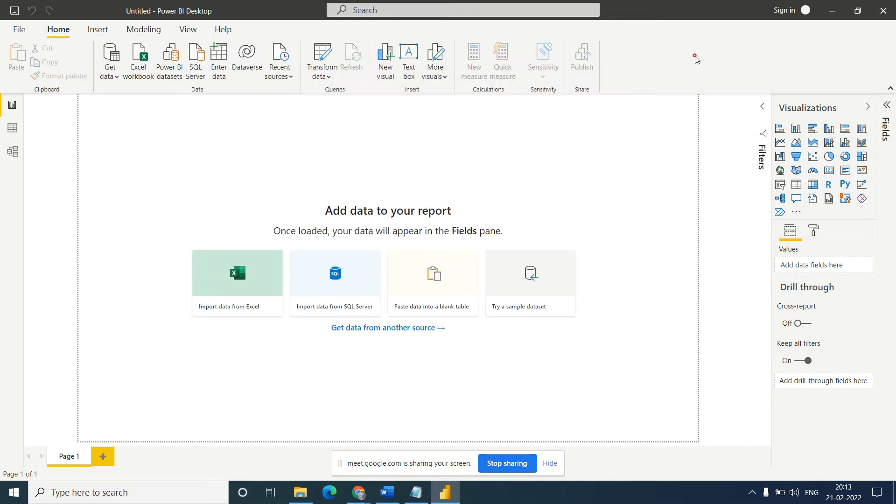
# - While browsing for a Text/CSV source, copy the product text file from the POWER BI datasets folder into the Documents datasets folder
pyautogui.click(116, 78)
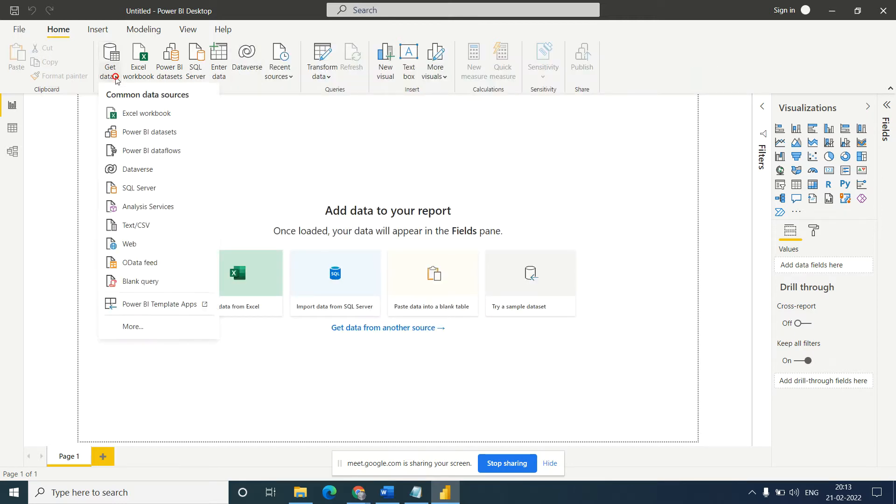
pyautogui.click(146, 228)
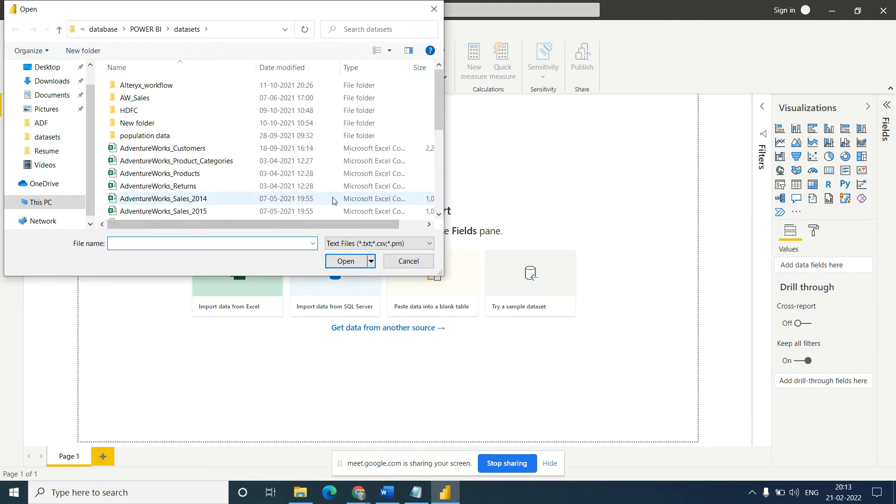
pyautogui.moveTo(441, 102); pyautogui.dragTo(437, 166)
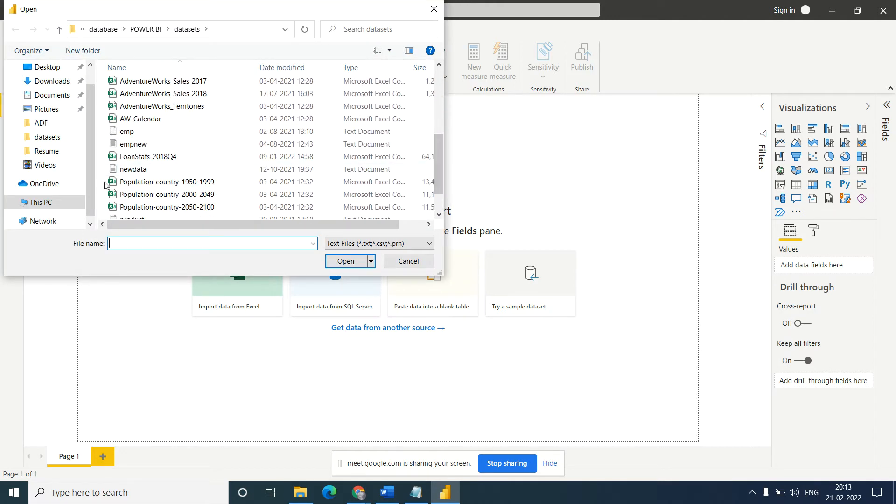
pyautogui.click(131, 146)
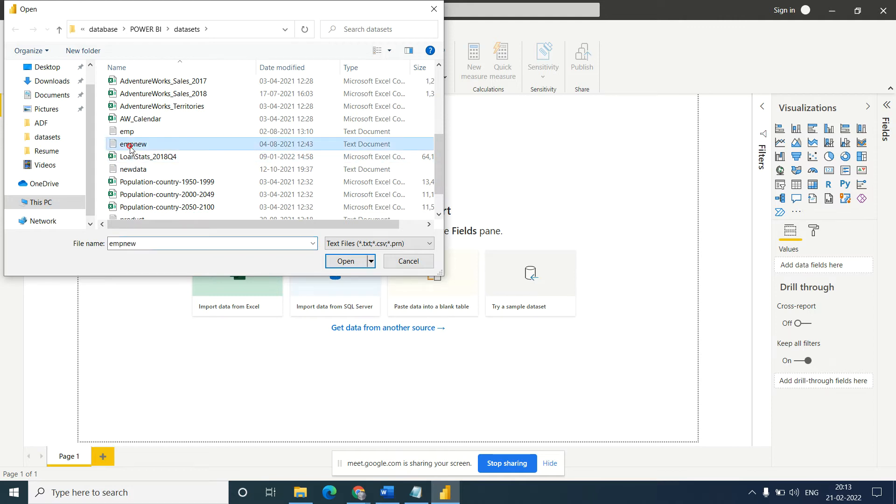
pyautogui.moveTo(440, 157); pyautogui.dragTo(441, 181)
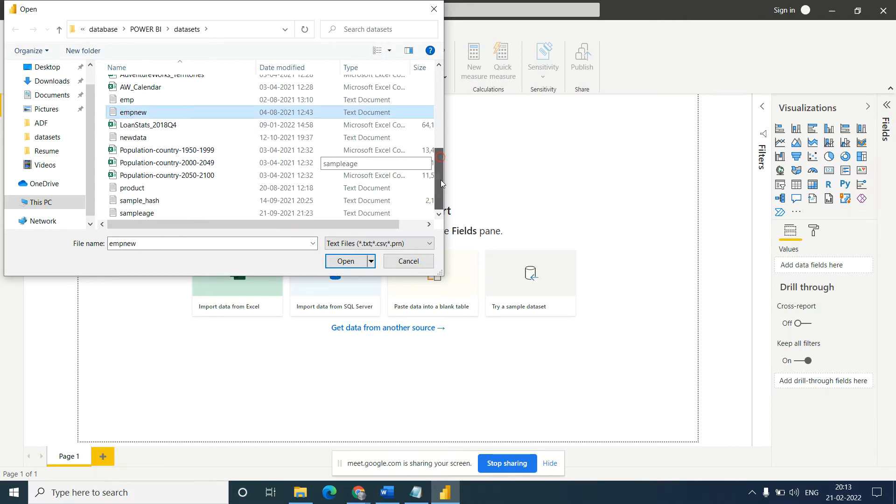
pyautogui.click(137, 194)
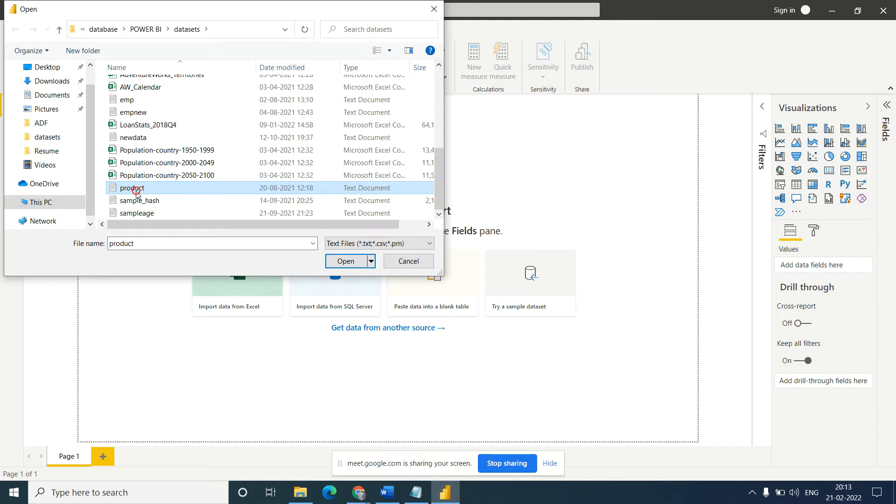
pyautogui.click(45, 95)
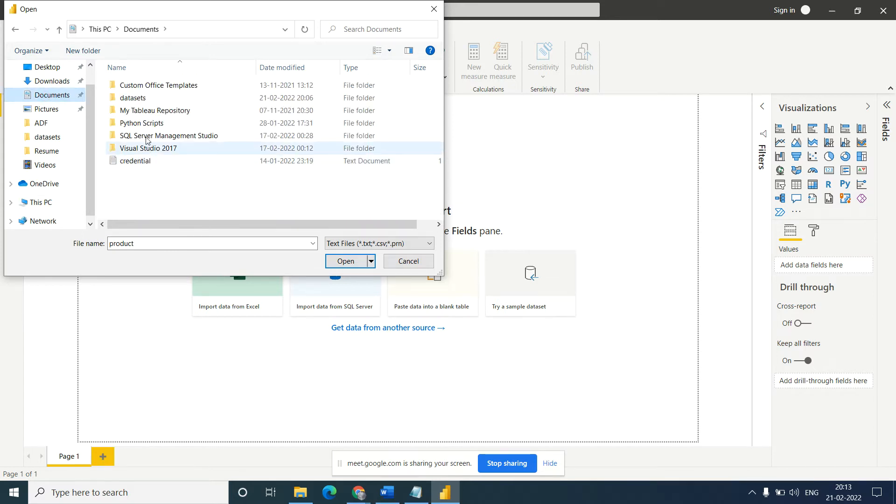
pyautogui.doubleClick(137, 98)
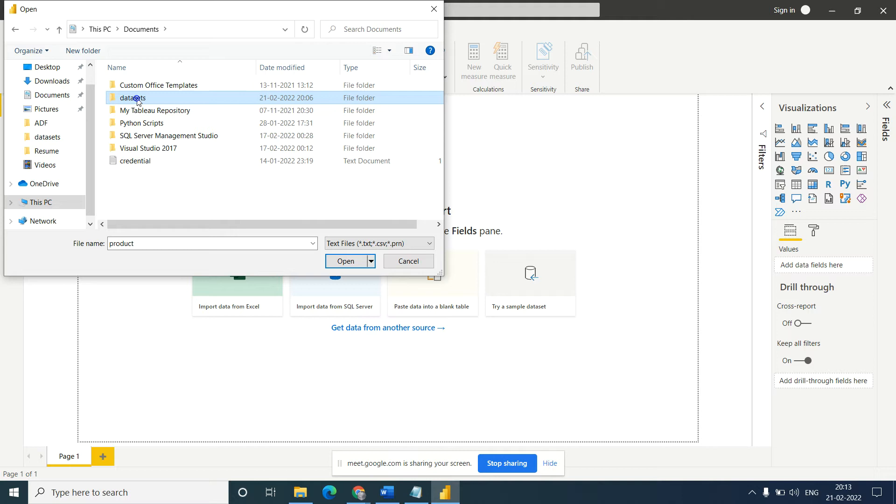
pyautogui.rightClick(150, 212)
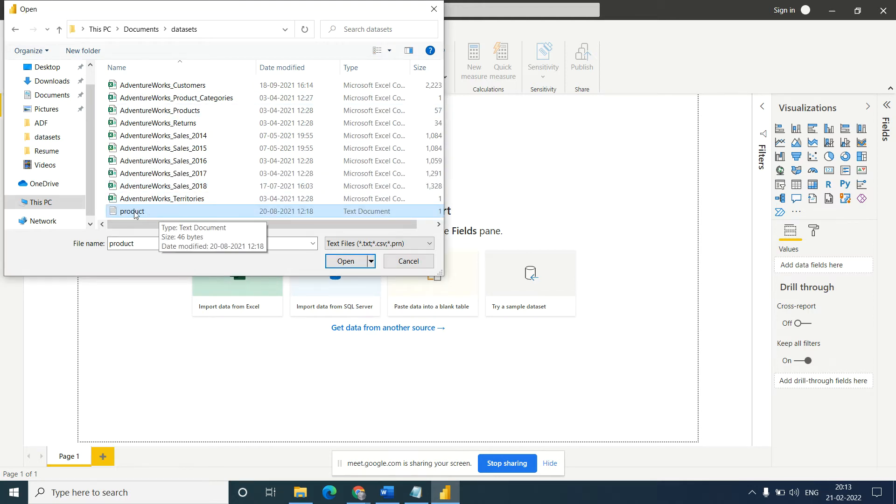
# - Load product.txt from the Documents datasets folder as a comma-delimited source
pyautogui.click(135, 213)
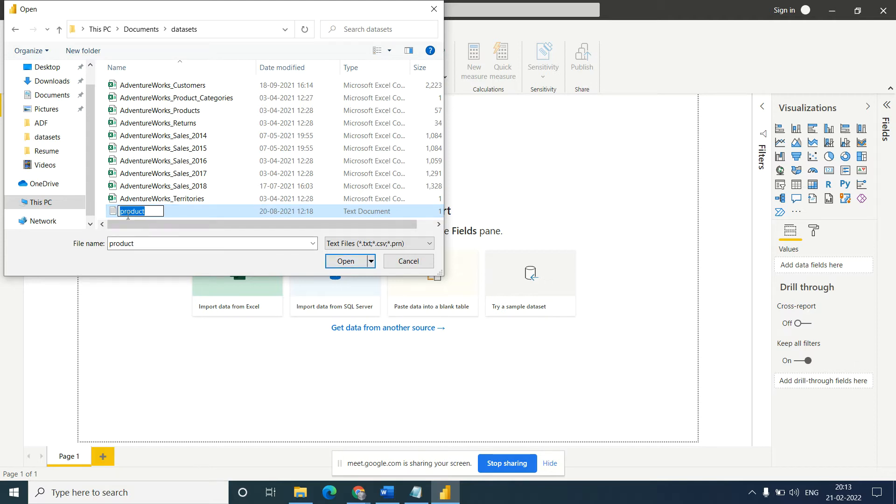
pyautogui.click(129, 200)
pyautogui.click(135, 213)
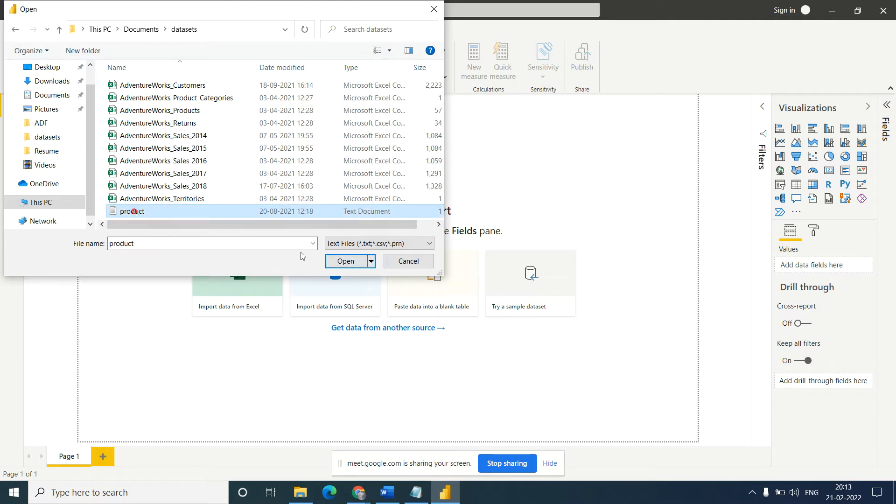
pyautogui.click(353, 261)
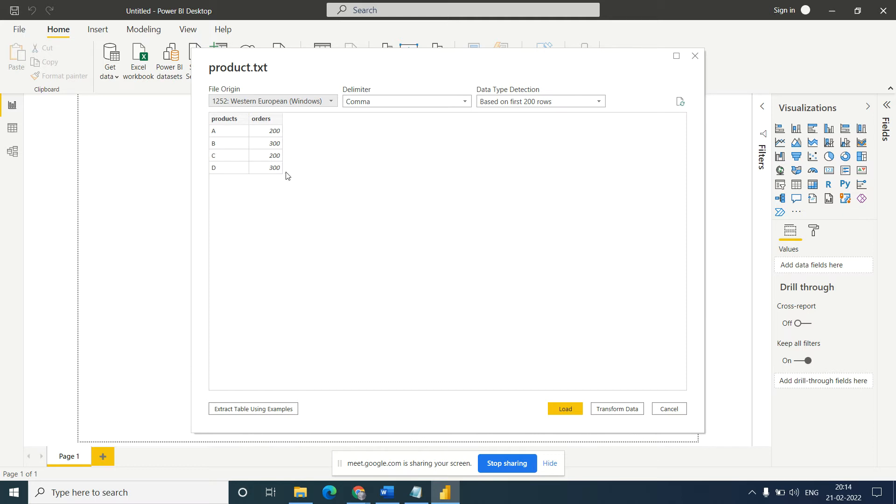
pyautogui.click(557, 409)
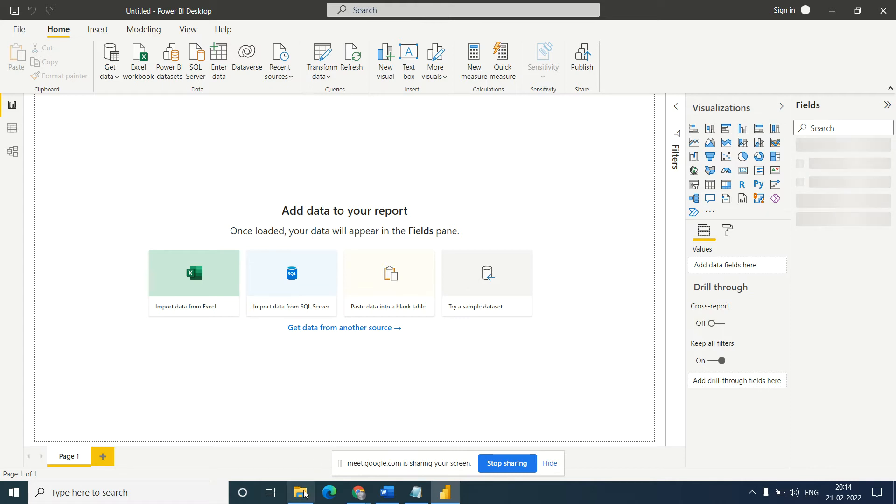
# - Switch to File Explorer and open the product text file from the Documents datasets folder to examine its delimiter and rows
pyautogui.moveTo(301, 502)
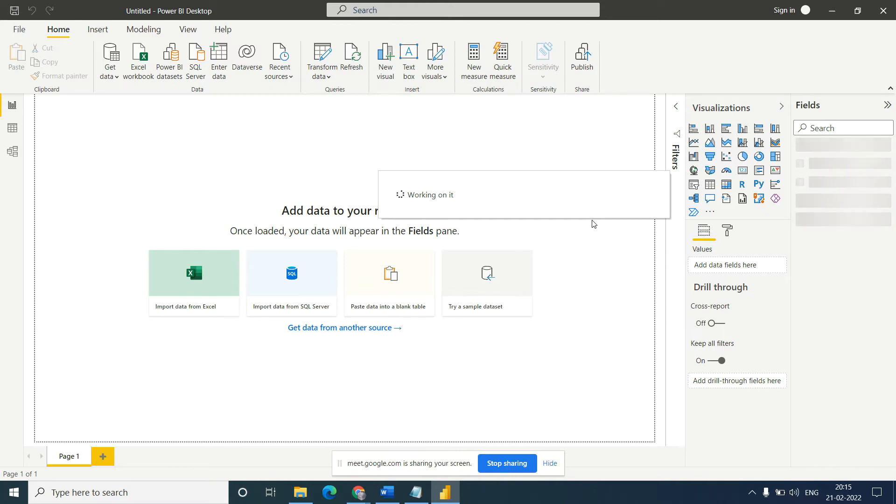
pyautogui.moveTo(299, 500)
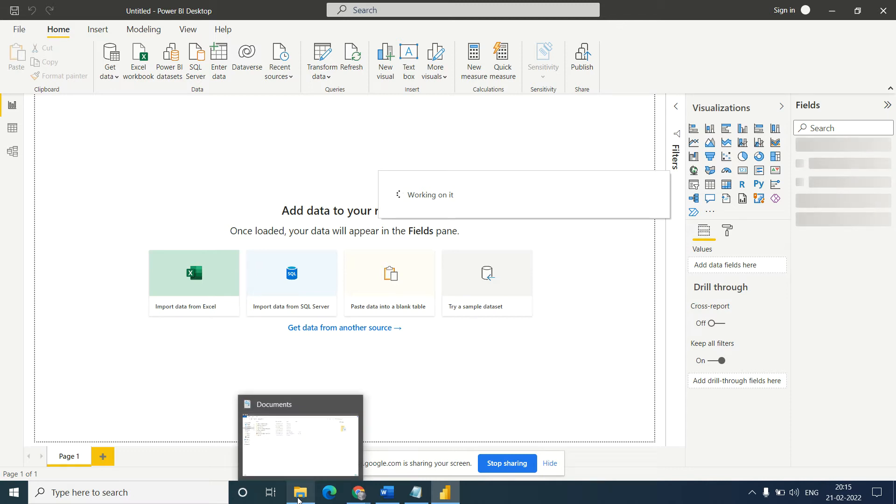
pyautogui.click(298, 500)
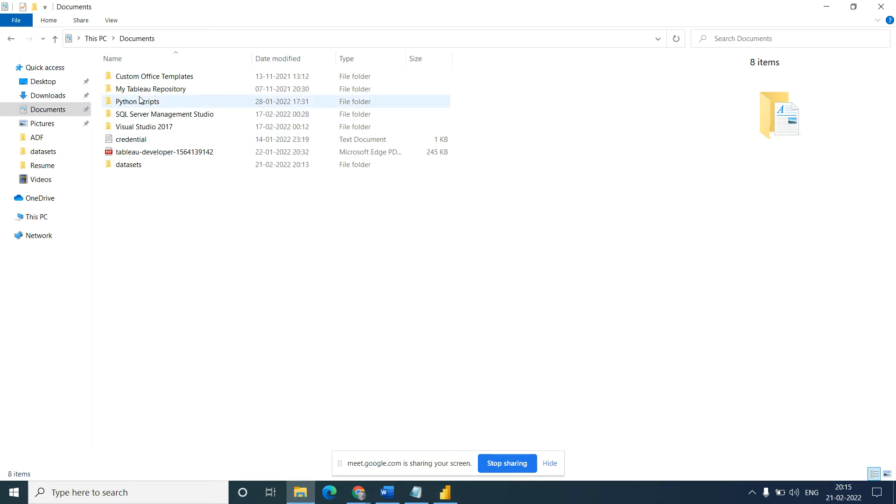
pyautogui.doubleClick(130, 165)
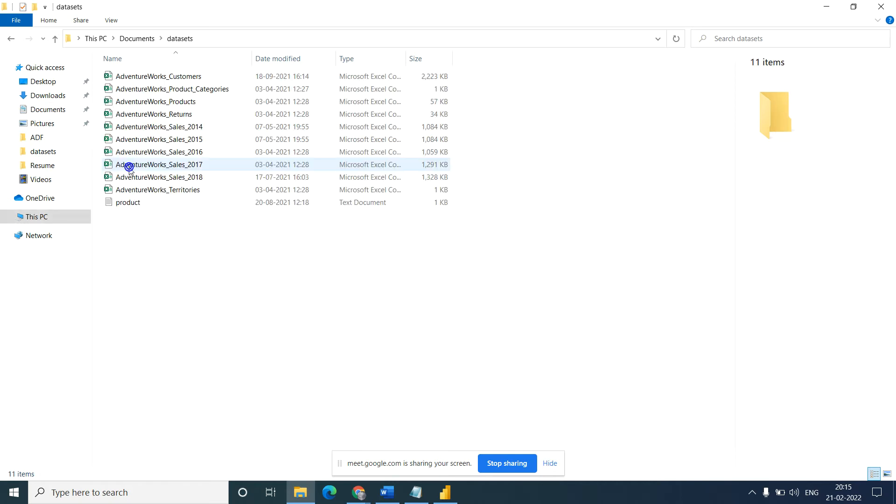
pyautogui.click(131, 204)
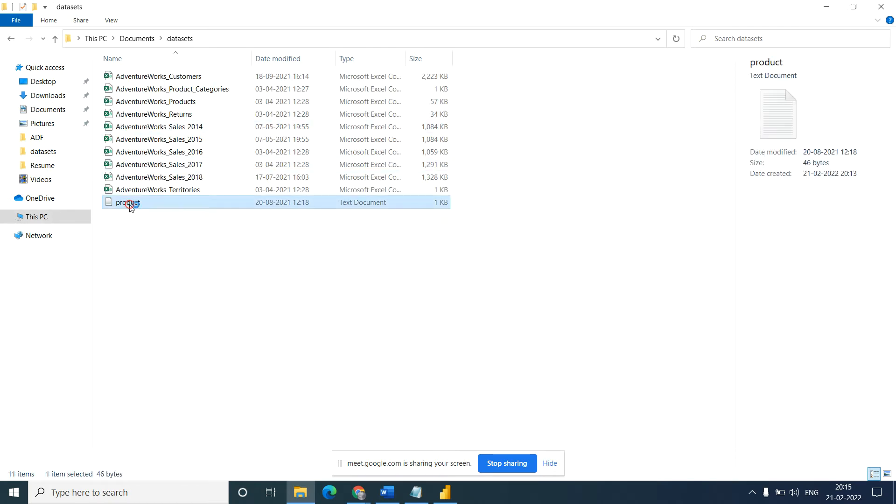
pyautogui.rightClick(129, 204)
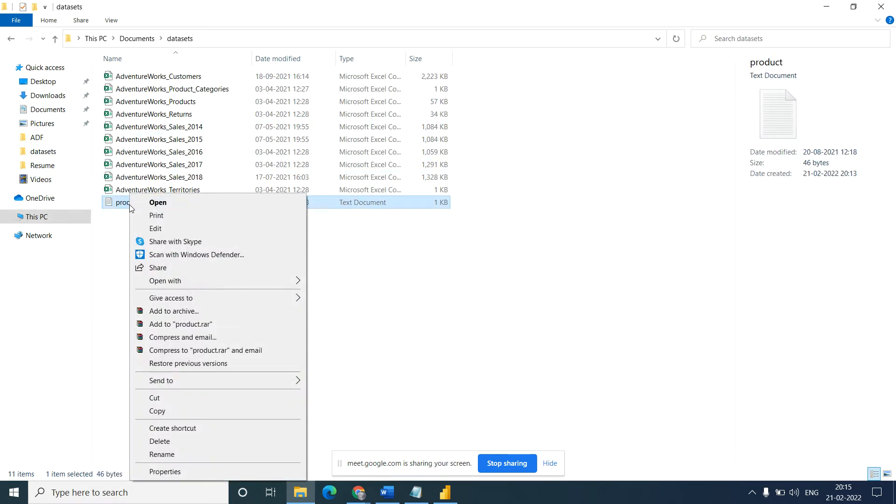
pyautogui.click(172, 202)
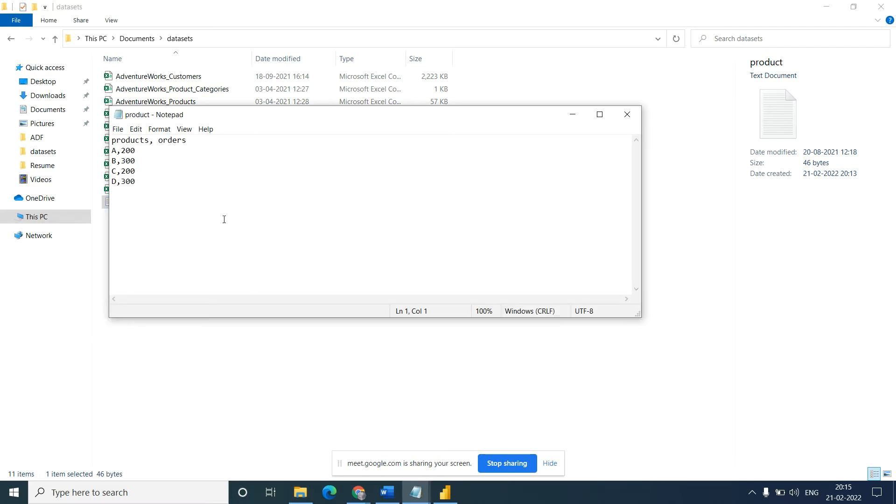
# - Switch back to Power BI Desktop, build a table visual from the products and orders fields, and enlarge it
pyautogui.click(445, 493)
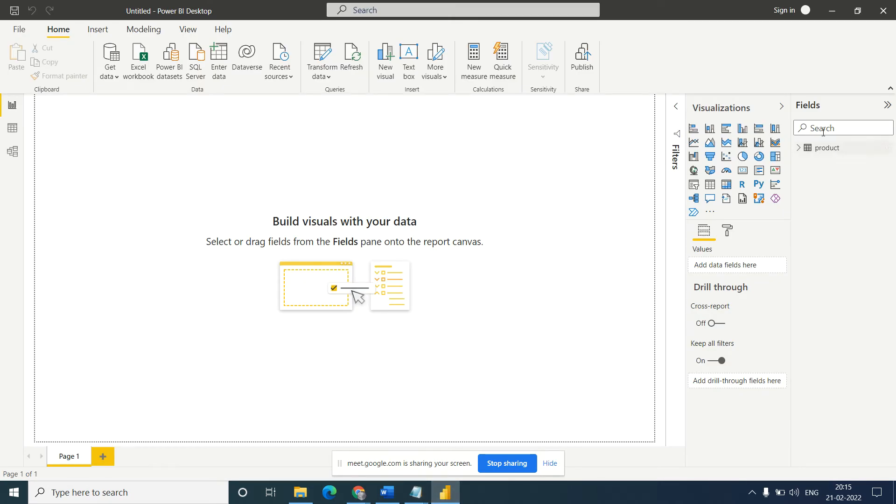
pyautogui.click(799, 150)
pyautogui.moveTo(851, 180); pyautogui.dragTo(191, 149)
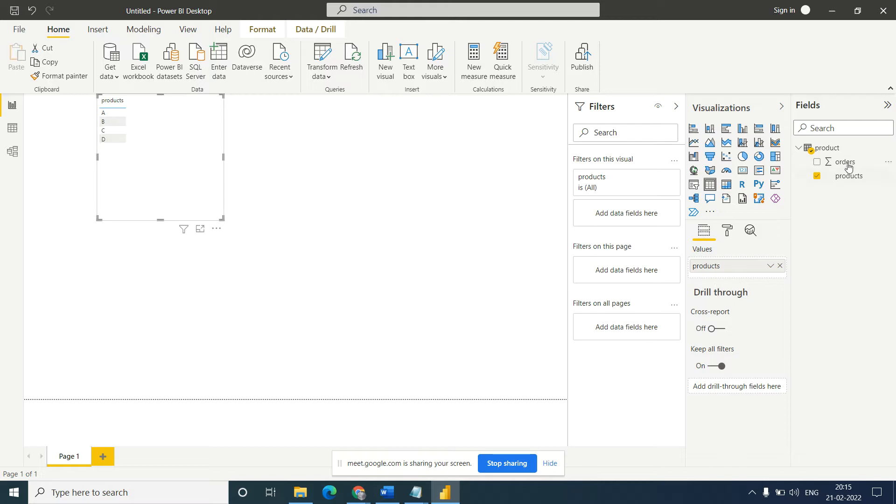
pyautogui.moveTo(848, 164); pyautogui.dragTo(735, 271)
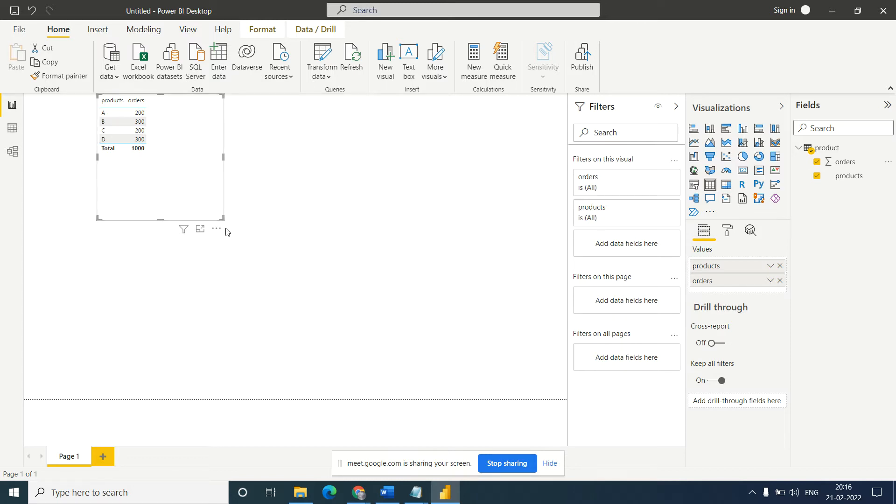
pyautogui.moveTo(220, 218); pyautogui.dragTo(451, 349)
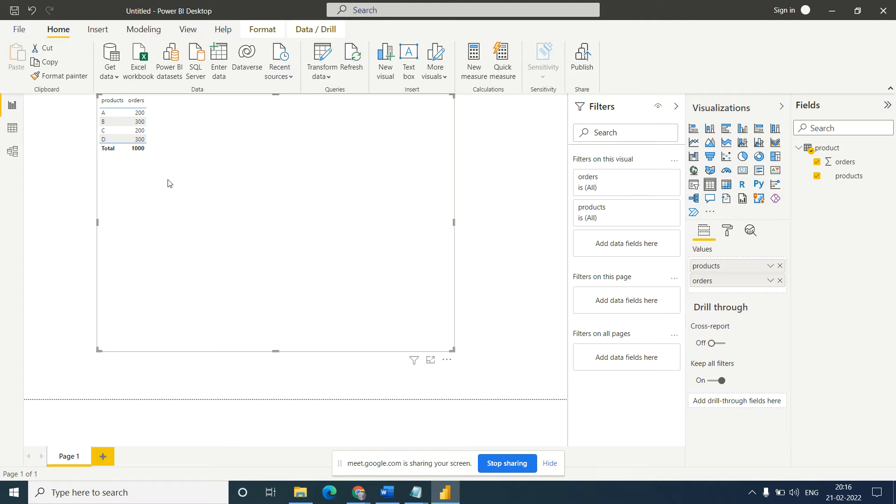
# - Set the text size of the table visual's values to 17 pt and return to its field settings
pyautogui.click(728, 232)
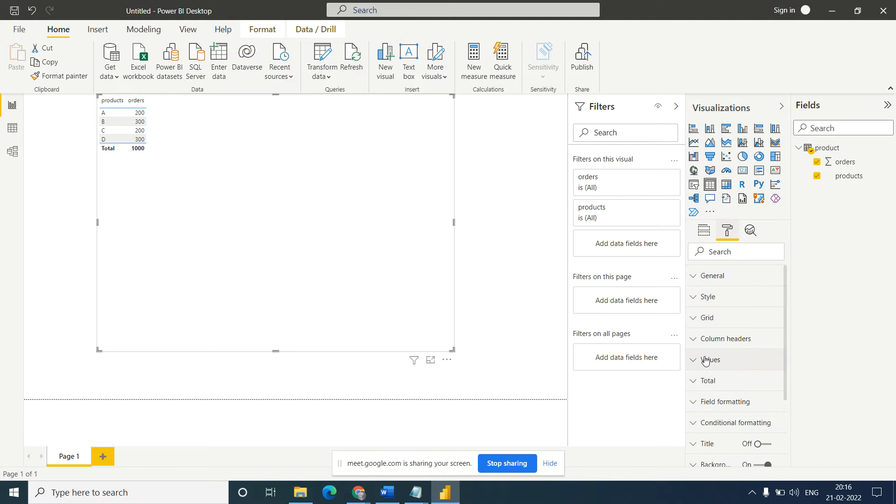
pyautogui.click(699, 362)
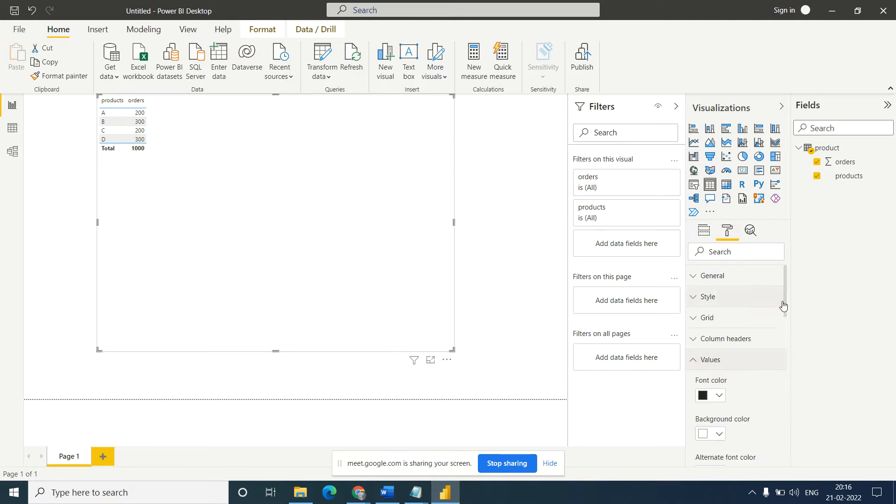
pyautogui.moveTo(784, 297); pyautogui.dragTo(782, 388)
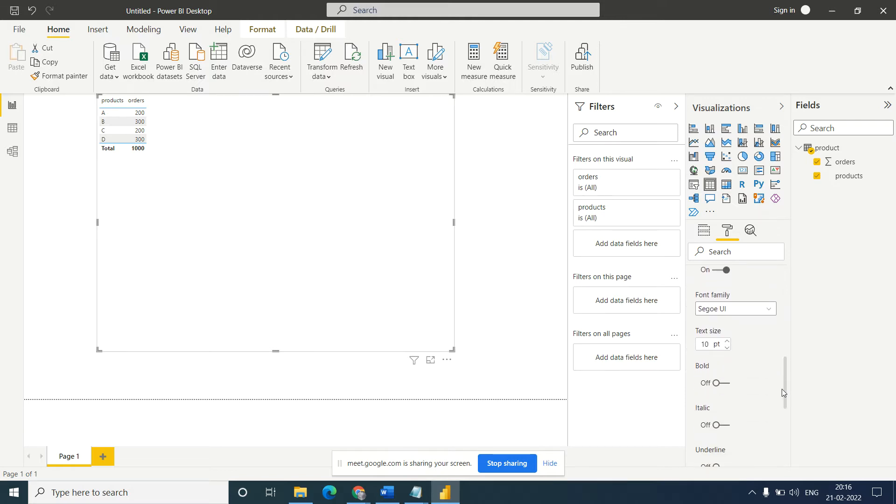
pyautogui.click(727, 348)
pyautogui.click(728, 341)
pyautogui.click(729, 340)
pyautogui.click(729, 340)
pyautogui.click(729, 341)
pyautogui.click(729, 341)
pyautogui.click(728, 341)
pyautogui.click(729, 341)
pyautogui.click(729, 341)
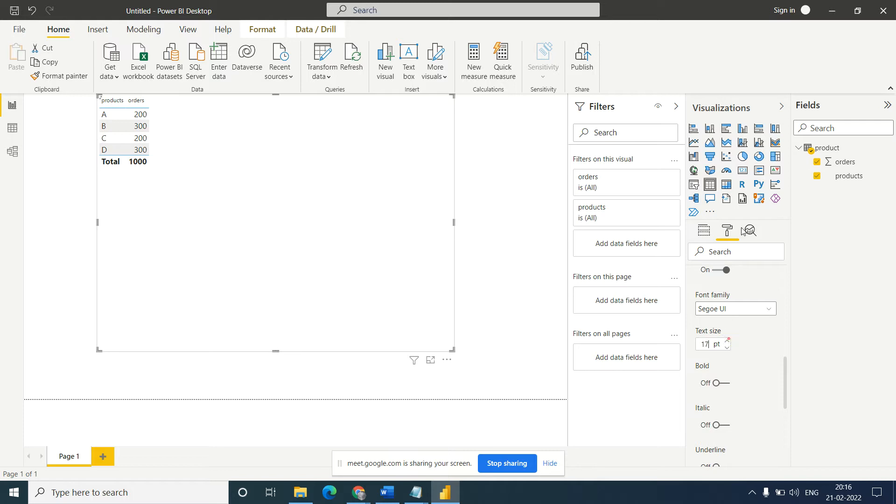
pyautogui.click(706, 232)
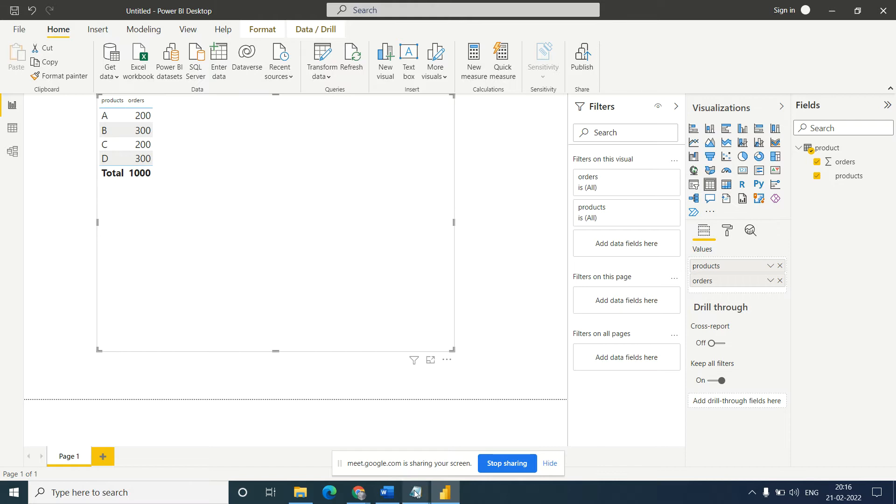
# - Switch to Notepad, add the row E,100 below D,300 in the product text file, save it and minimize the window
pyautogui.moveTo(416, 493)
pyautogui.click(461, 446)
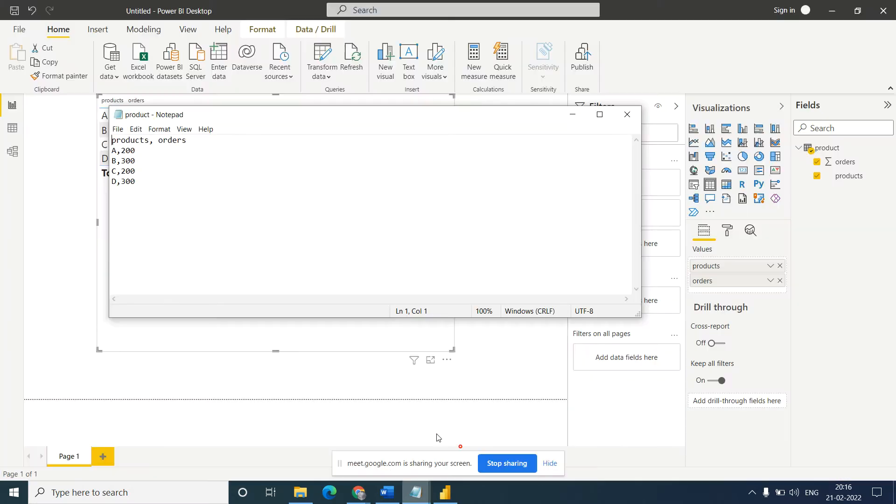
pyautogui.moveTo(229, 116); pyautogui.dragTo(423, 119)
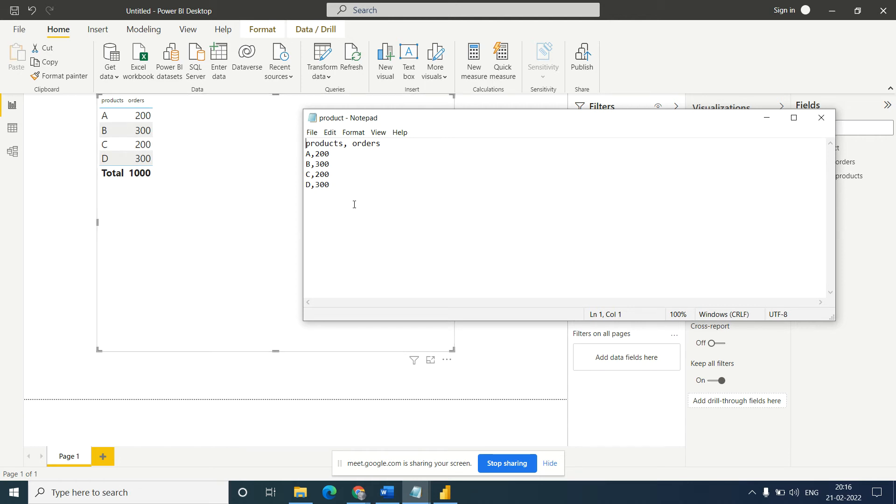
pyautogui.moveTo(492, 120)
pyautogui.mouseDown()
pyautogui.moveTo(424, 241)
pyautogui.moveTo(462, 131)
pyautogui.moveTo(495, 128)
pyautogui.mouseUp()
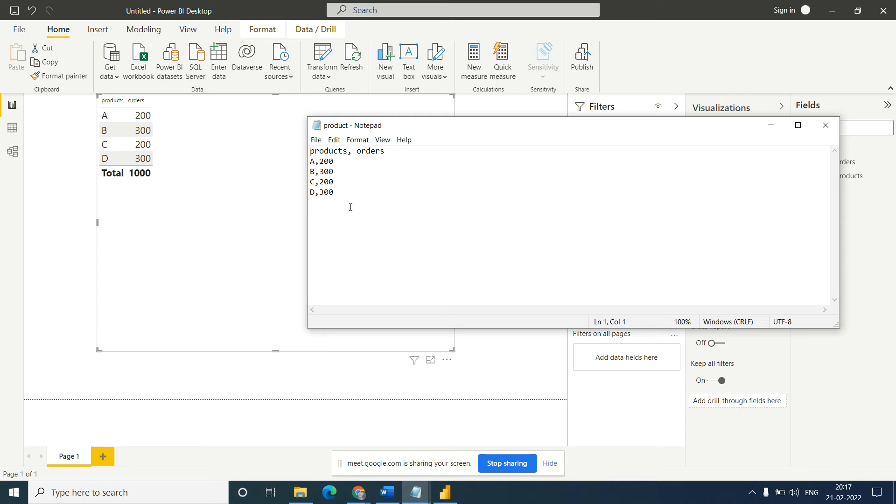
pyautogui.click(339, 193)
pyautogui.press('Return')
pyautogui.hotkey('ctrl', 's')
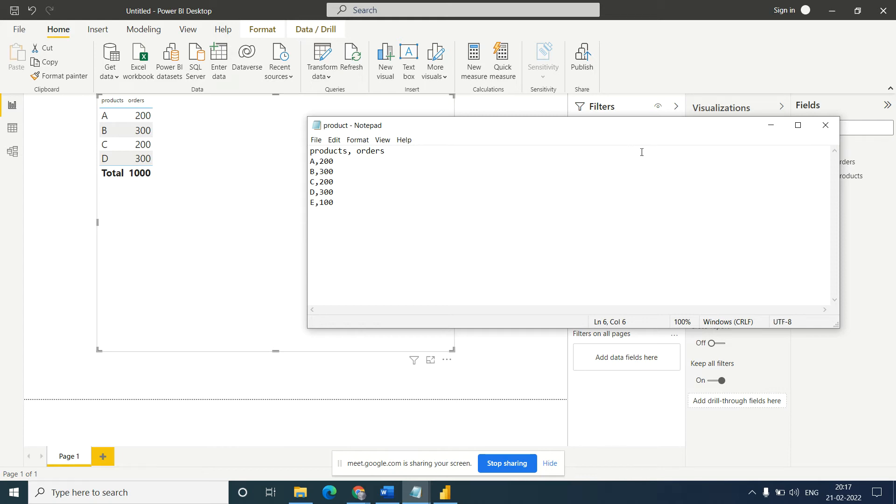
pyautogui.click(771, 125)
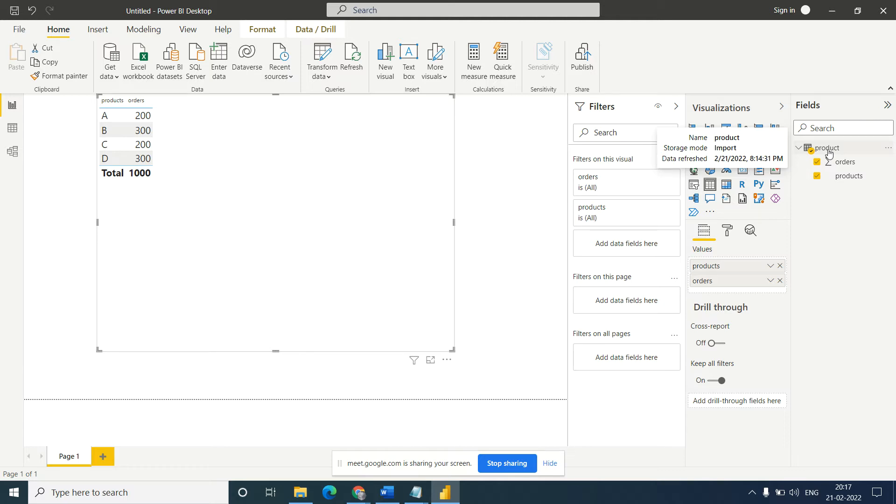
# - Examine the card properties and product fields in the Model view, and the product table's rows in the Data view
pyautogui.click(12, 151)
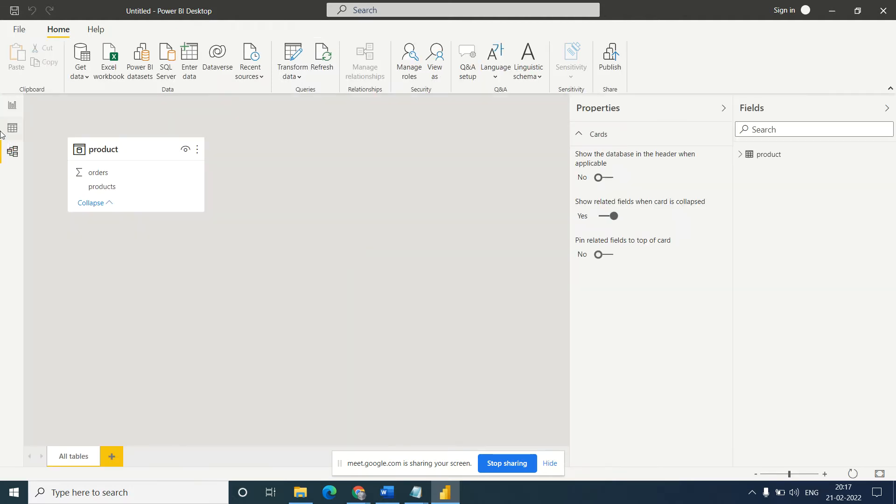
pyautogui.click(582, 131)
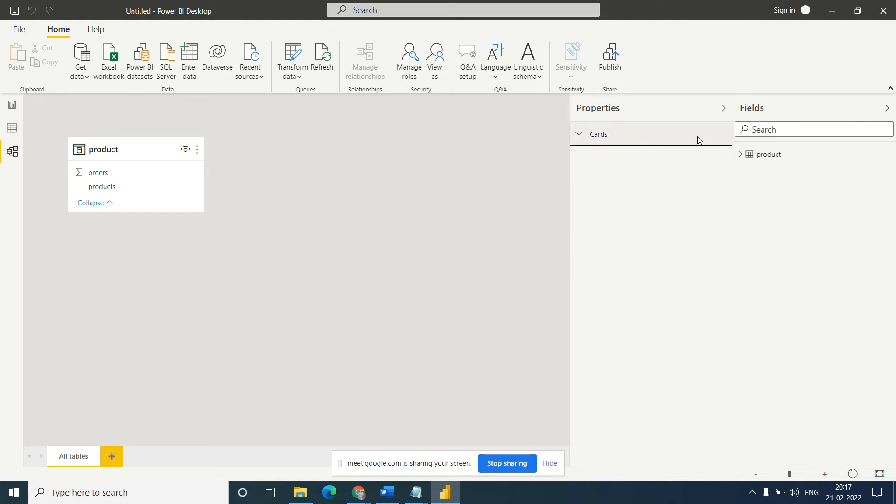
pyautogui.click(12, 129)
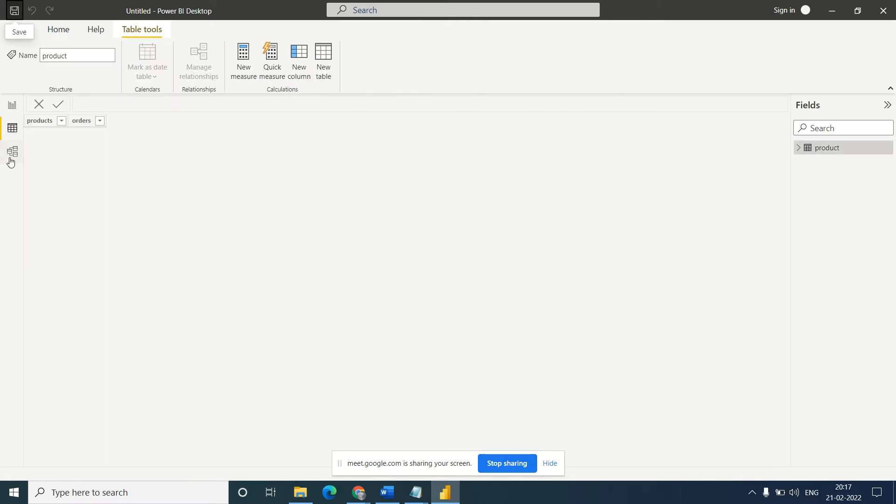
pyautogui.click(10, 159)
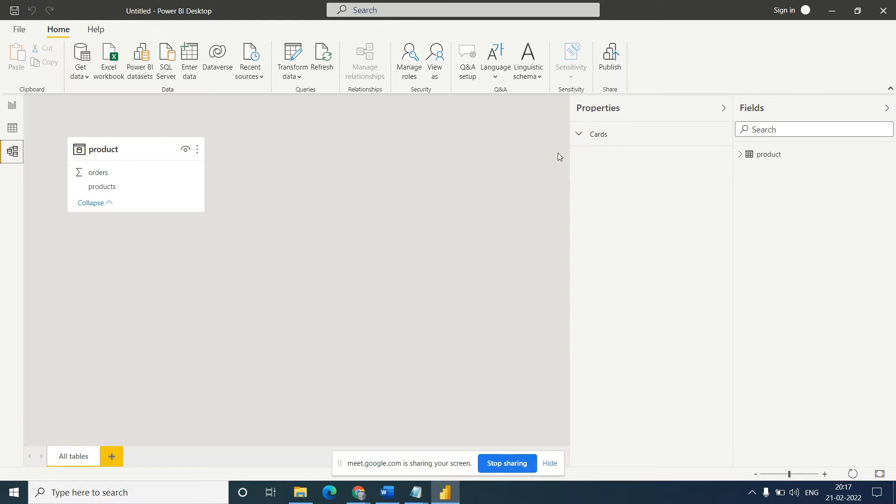
pyautogui.click(587, 136)
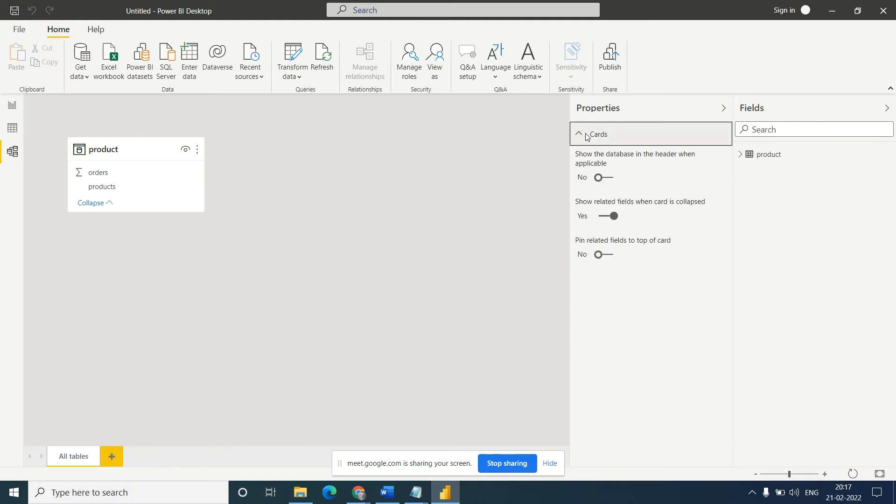
pyautogui.click(586, 136)
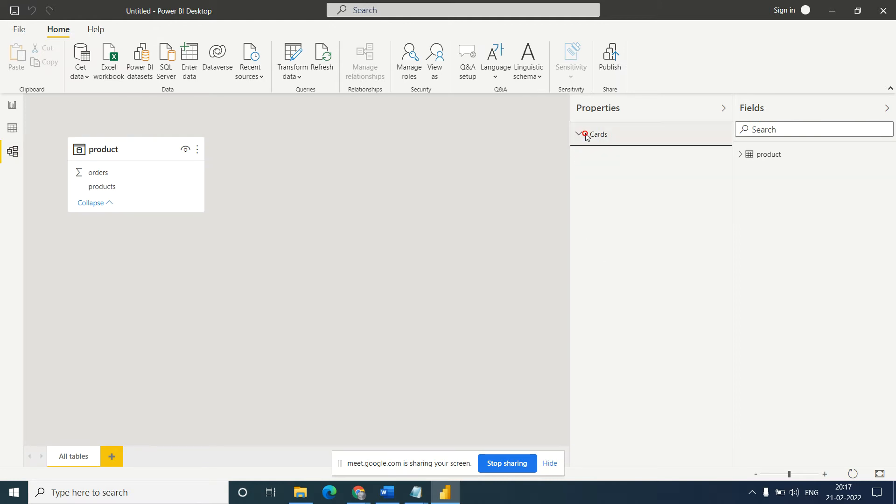
pyautogui.click(741, 155)
pyautogui.click(723, 109)
pyautogui.click(725, 109)
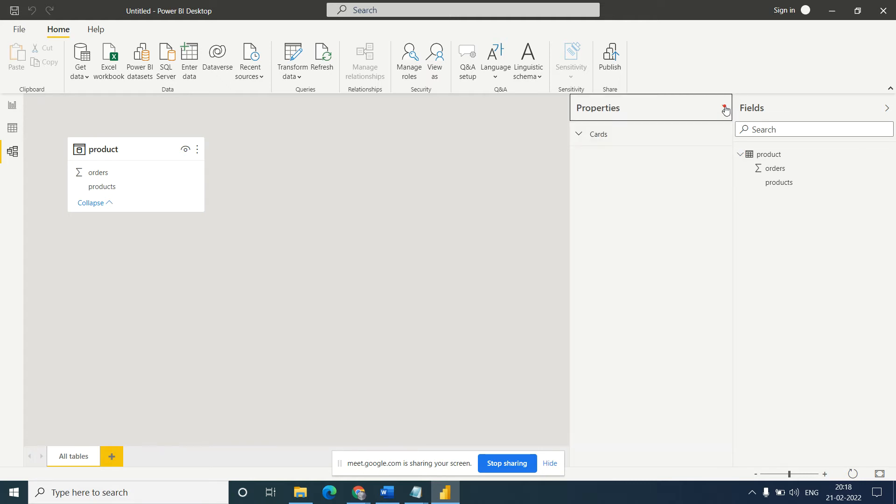
pyautogui.click(578, 133)
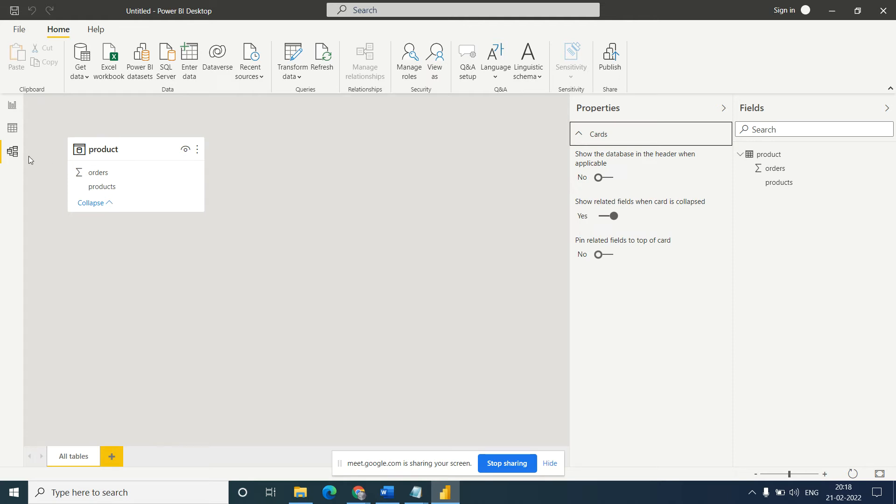
pyautogui.click(13, 127)
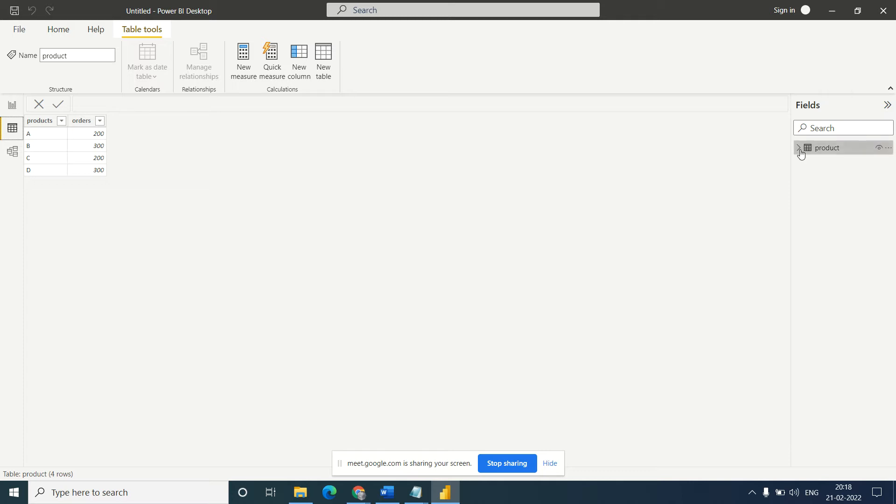
# - Return to the Report view and look at the table visual's format options and field settings
pyautogui.click(12, 105)
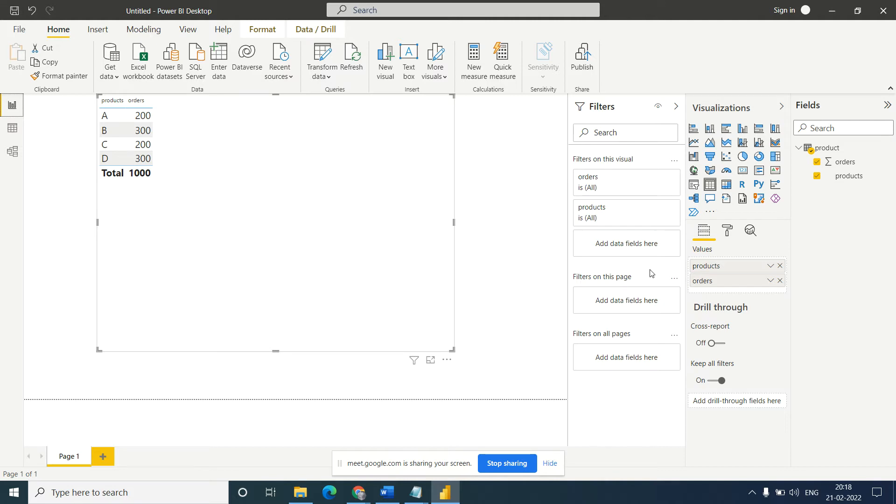
pyautogui.click(729, 233)
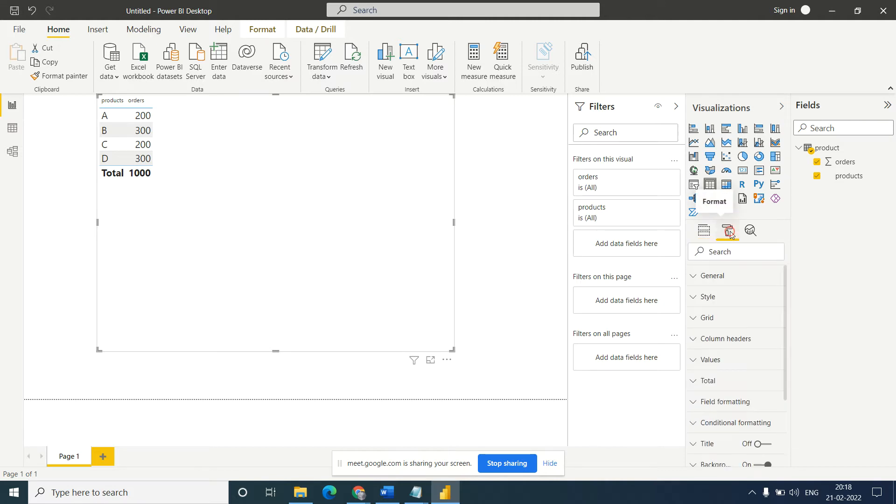
pyautogui.click(706, 234)
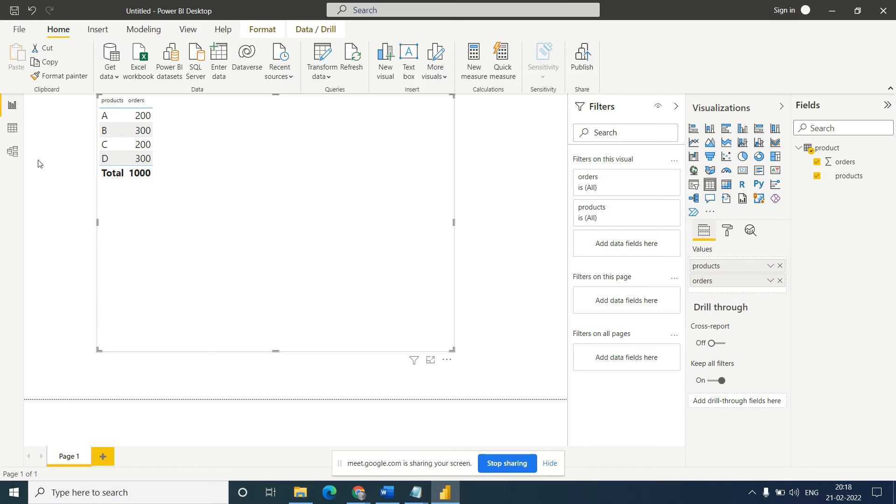
# - Examine the product table's general properties and advanced storage mode in the Model view, and return to the Report view
pyautogui.click(12, 150)
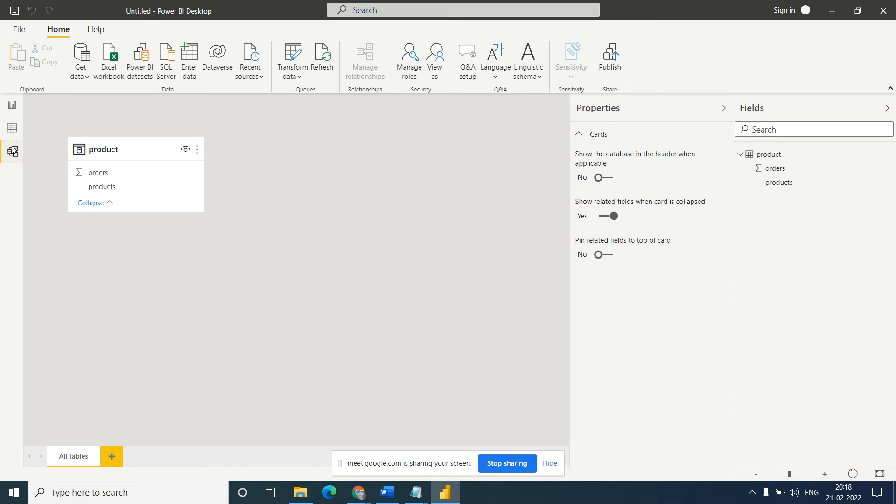
pyautogui.click(780, 160)
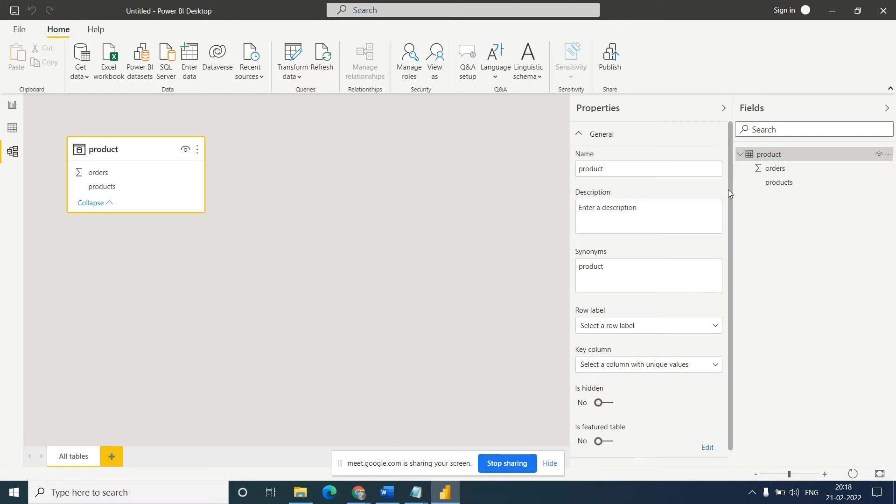
pyautogui.scroll(-1, 732, 271)
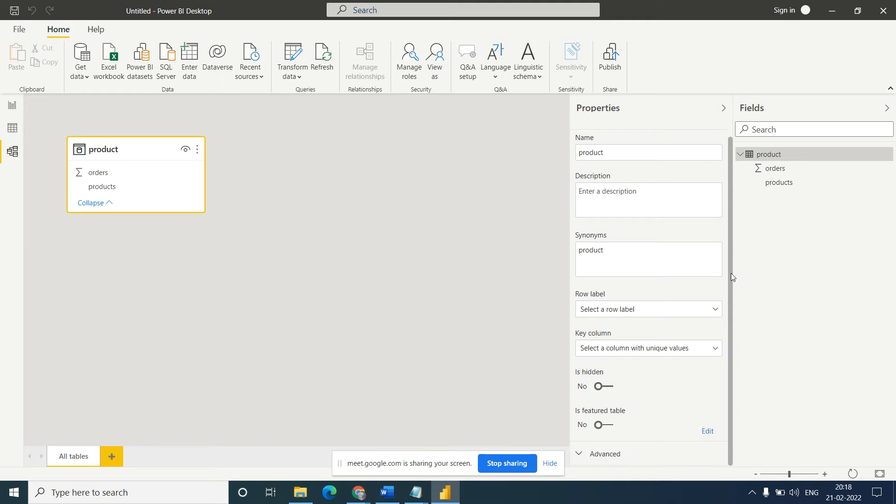
pyautogui.scroll(1, 731, 273)
pyautogui.click(584, 137)
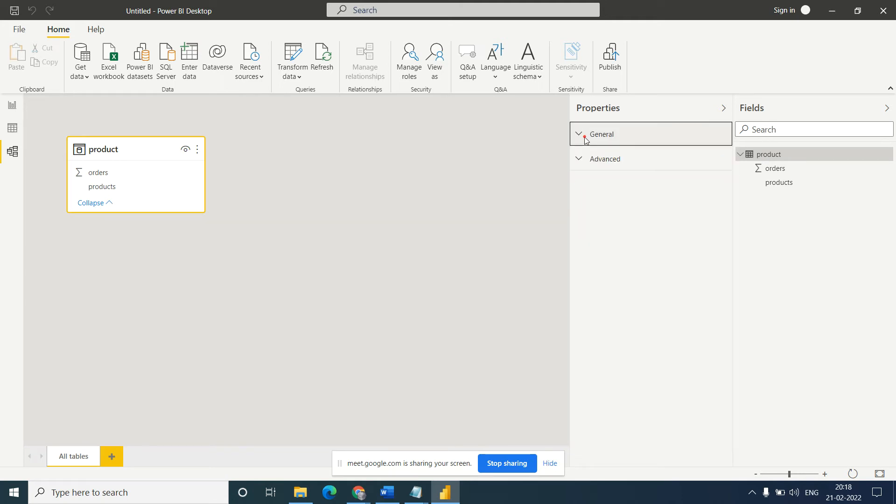
pyautogui.click(579, 159)
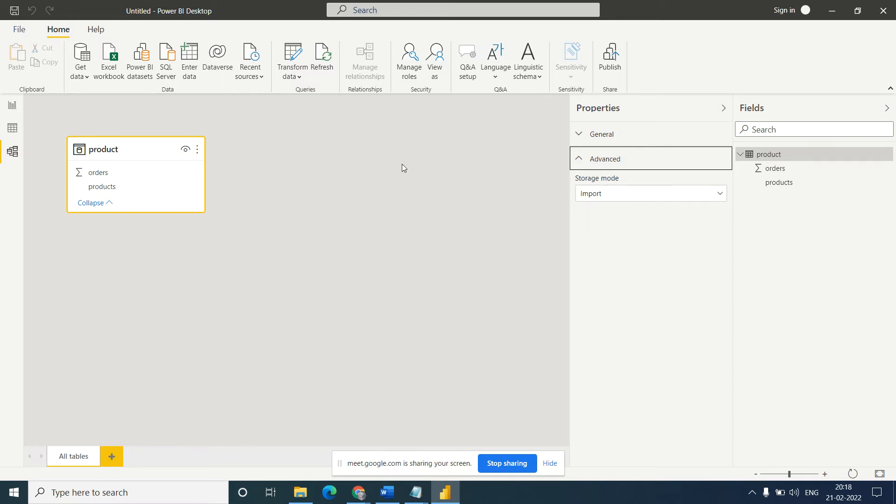
pyautogui.click(12, 108)
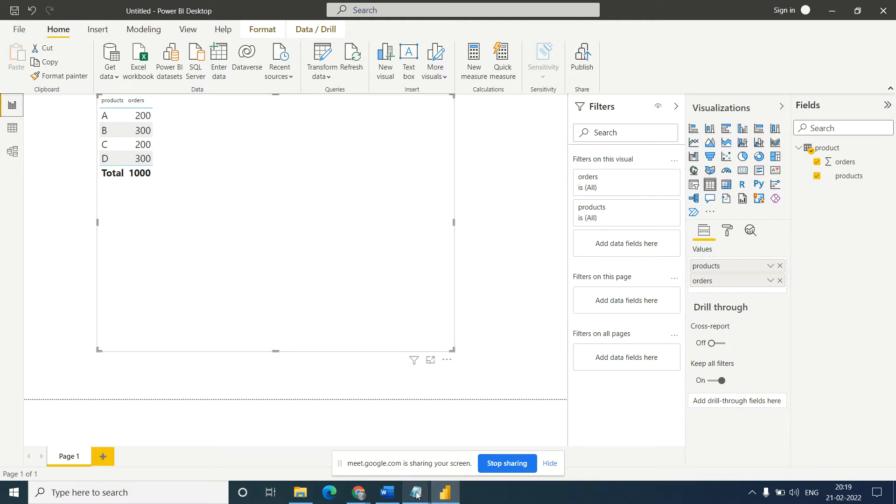
# - Check the E,100 row of the product text file in Notepad, and refresh the report's data in Power BI Desktop
pyautogui.moveTo(417, 495)
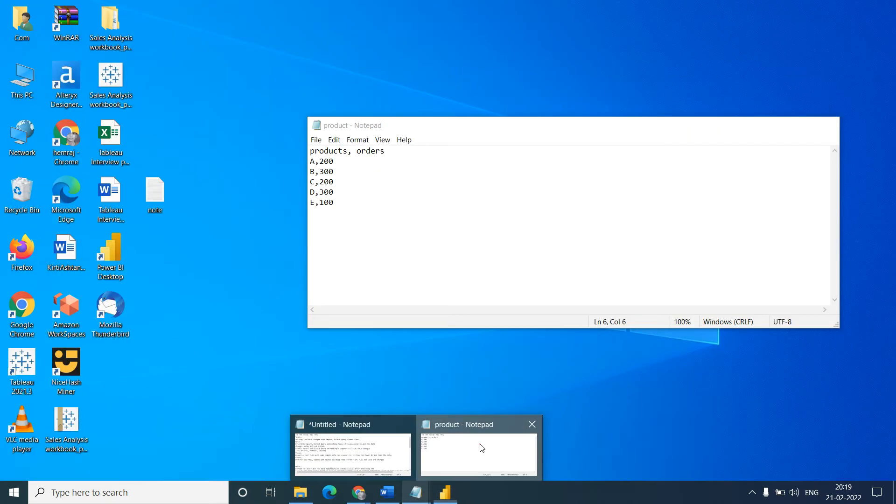
pyautogui.click(480, 449)
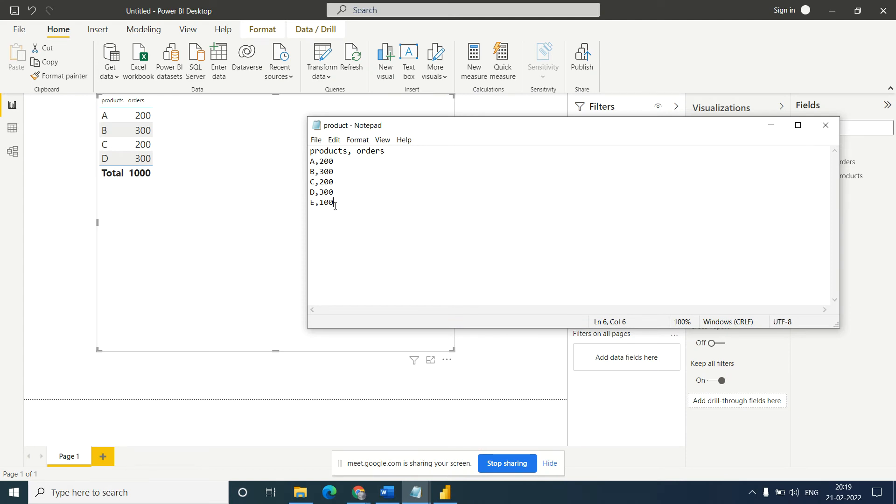
pyautogui.moveTo(337, 203); pyautogui.dragTo(308, 203)
pyautogui.click(771, 128)
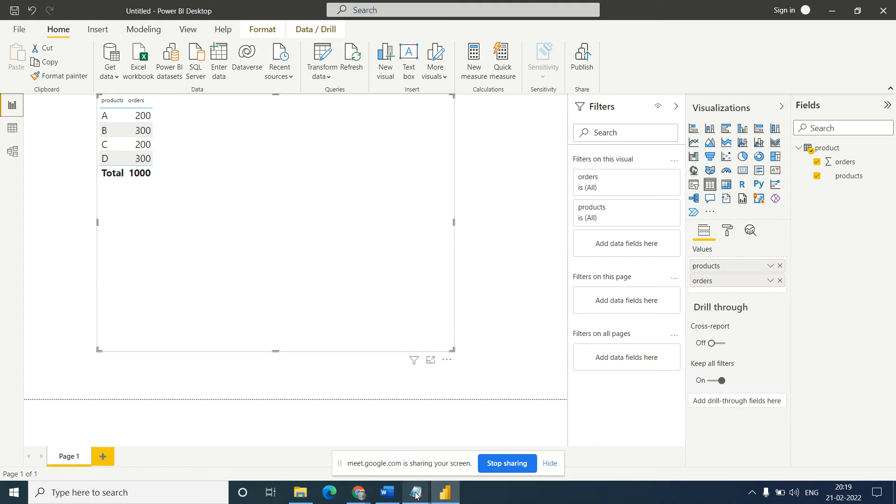
pyautogui.moveTo(417, 485)
pyautogui.click(463, 437)
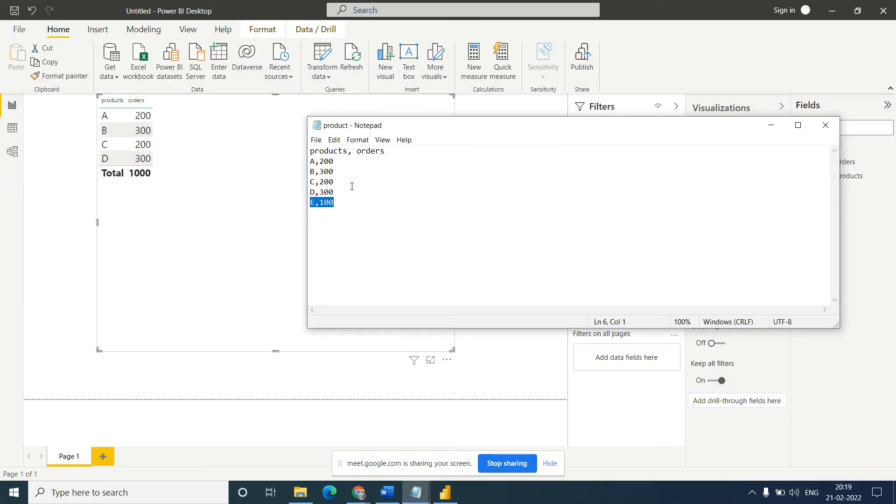
pyautogui.click(231, 225)
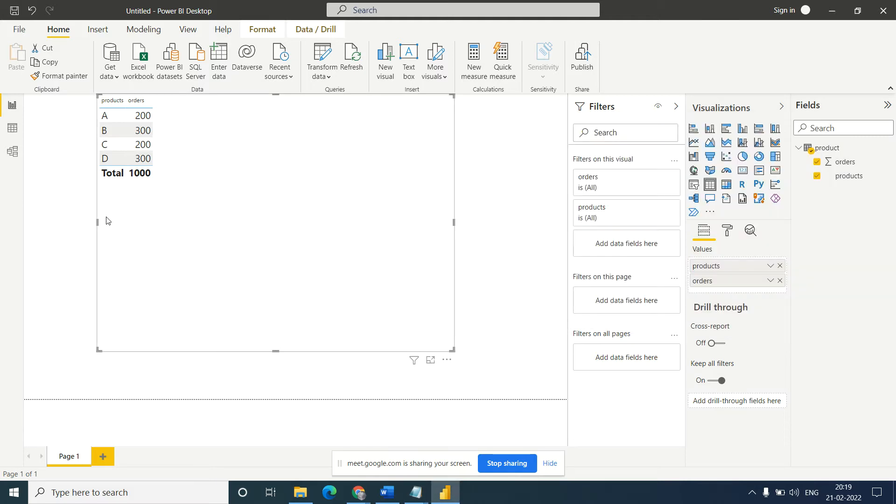
pyautogui.click(355, 57)
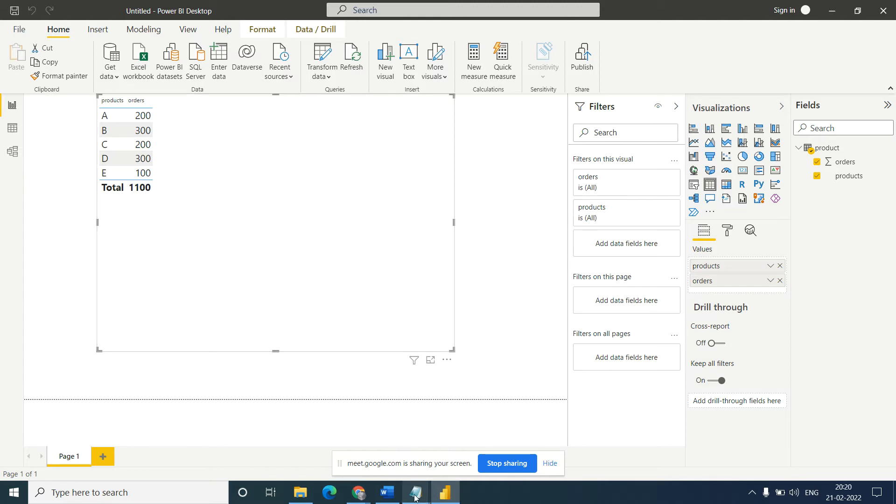
# - Delete the B,300 row from the product text file in Notepad, save it, and refresh the report's data in Power BI Desktop
pyautogui.moveTo(415, 497)
pyautogui.click(462, 451)
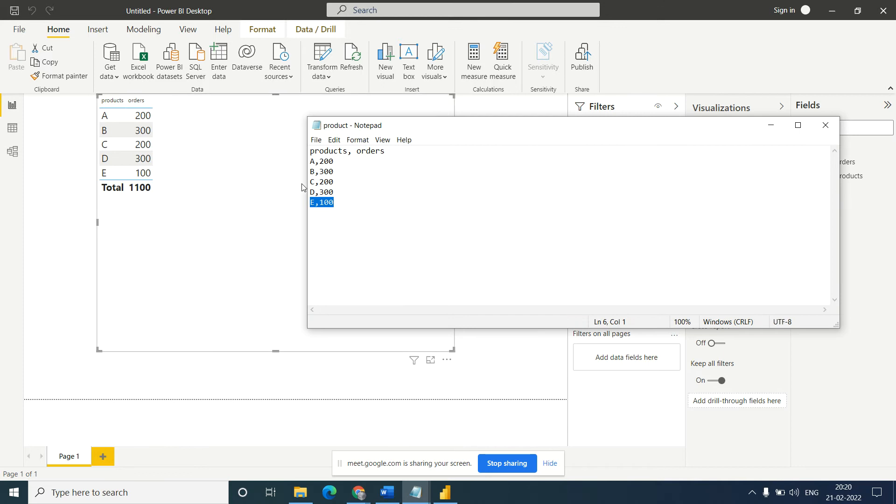
pyautogui.click(346, 173)
pyautogui.moveTo(341, 172); pyautogui.dragTo(306, 171)
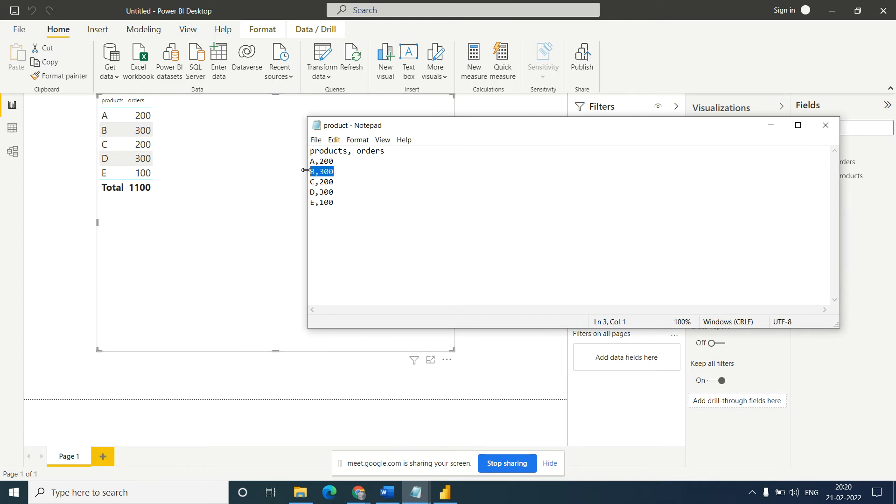
pyautogui.press('Delete')
pyautogui.press('BackSpace')
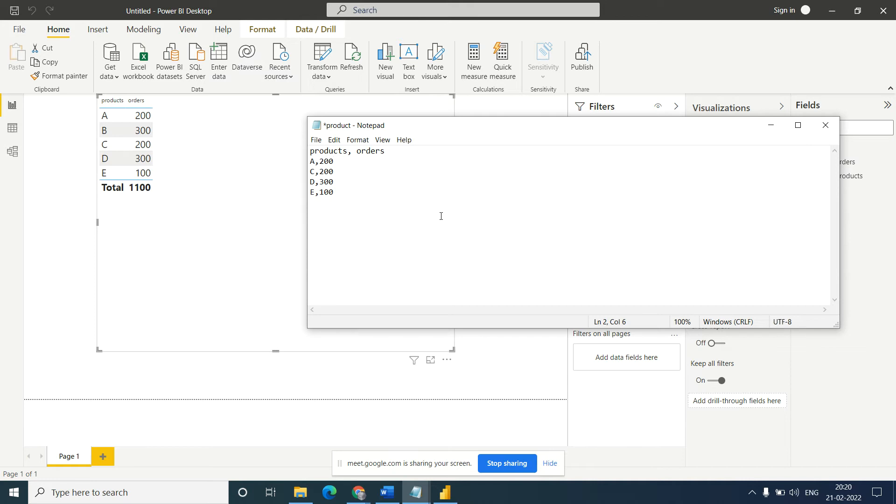
pyautogui.click(771, 125)
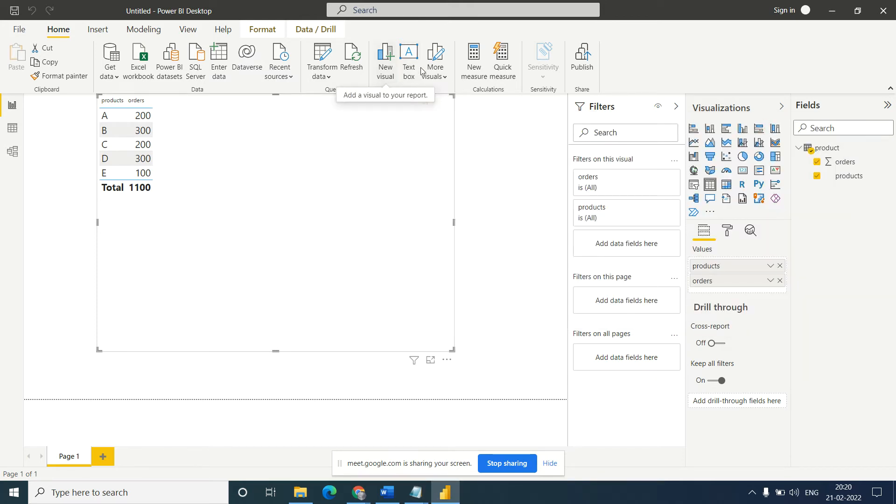
pyautogui.click(349, 68)
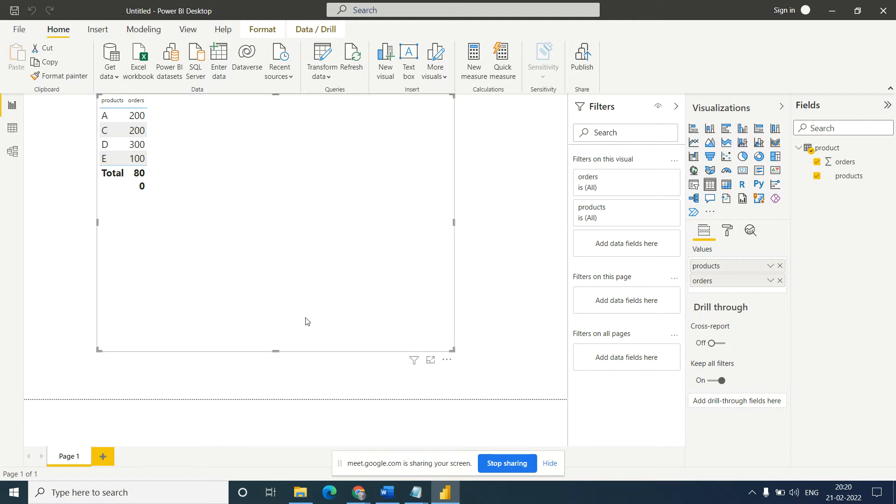
# - Check the rows of the product text file in Notepad against the table visual in Power BI Desktop
pyautogui.moveTo(418, 501)
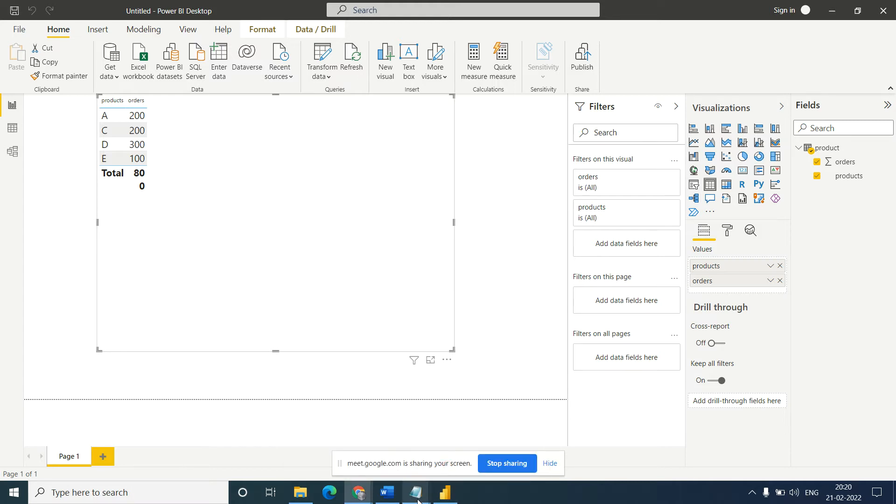
pyautogui.click(460, 449)
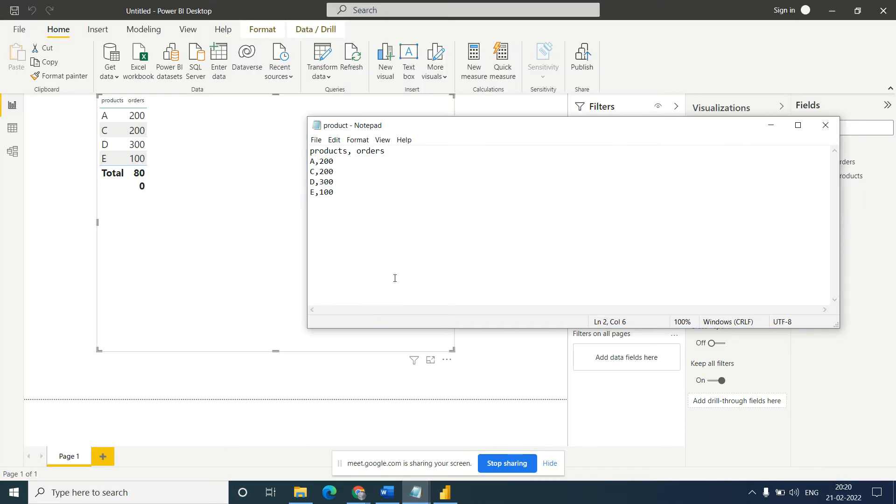
pyautogui.click(170, 265)
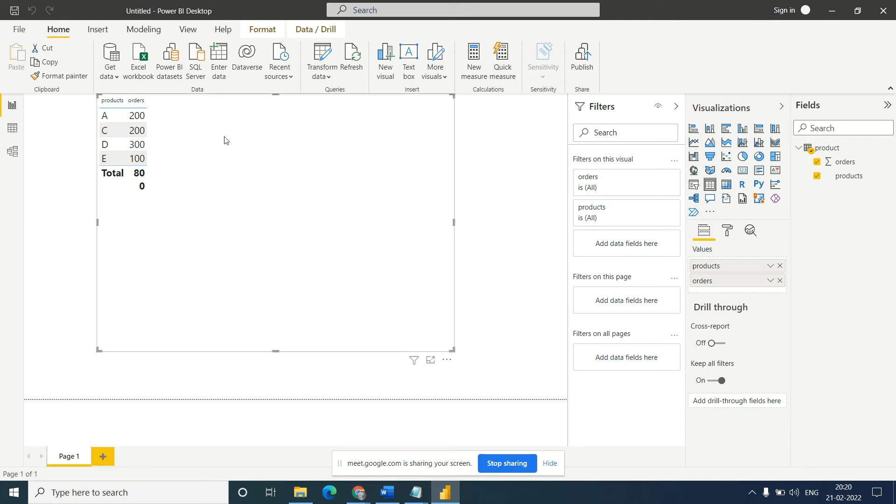
# - Add a second blank report page, and view the product table's rows in the Data view
pyautogui.click(103, 459)
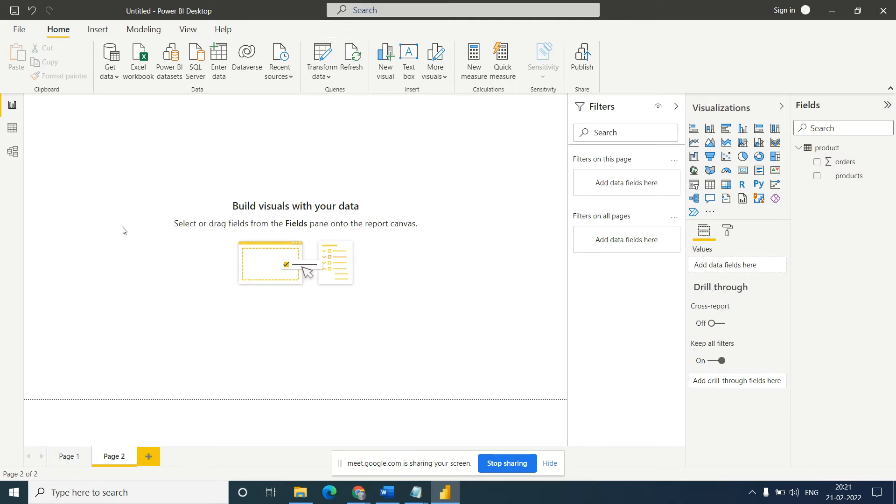
pyautogui.click(70, 459)
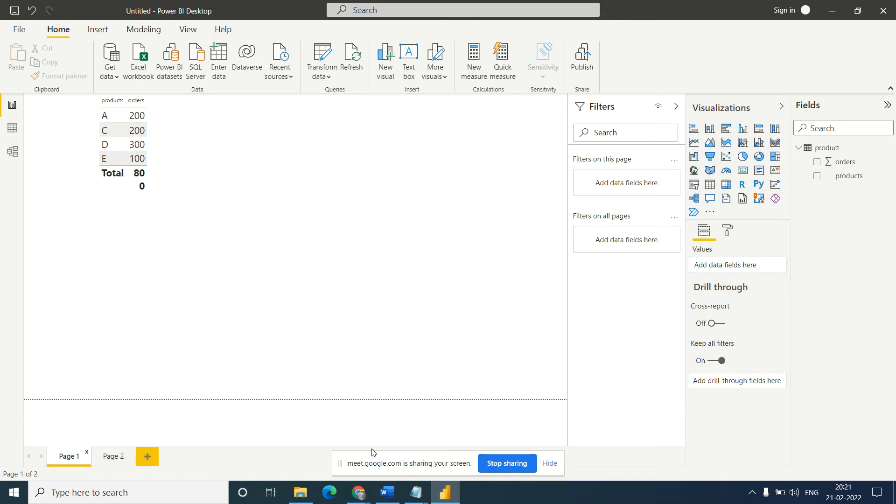
pyautogui.click(12, 128)
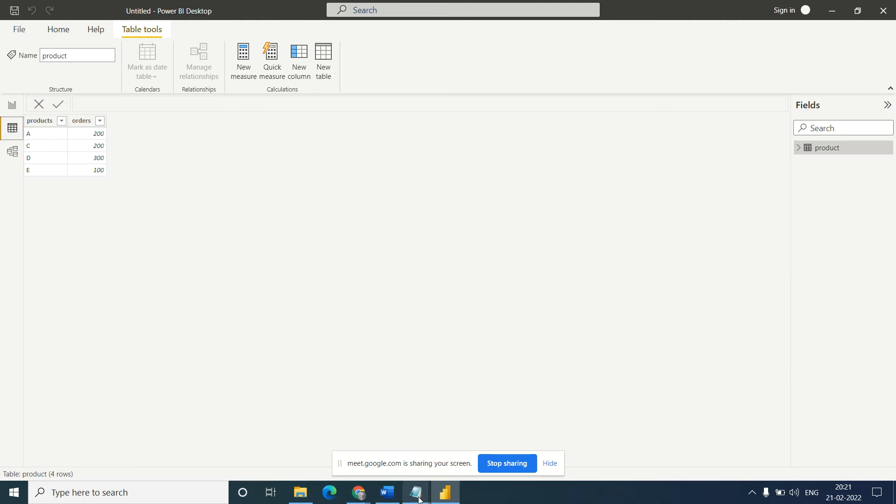
# - Read the Task3 notes in Notepad on refreshing data changes with Import and Direct Query connections, including Step1 and Step2
pyautogui.moveTo(416, 495)
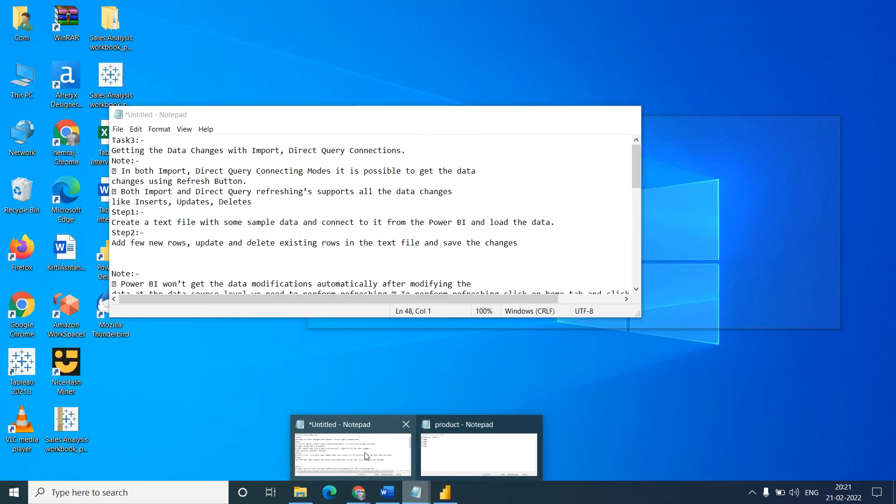
pyautogui.click(367, 455)
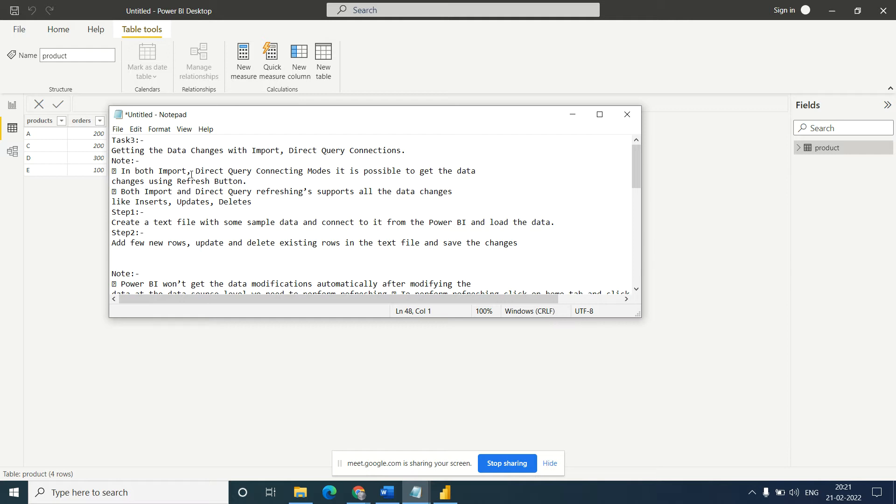
pyautogui.doubleClick(208, 172)
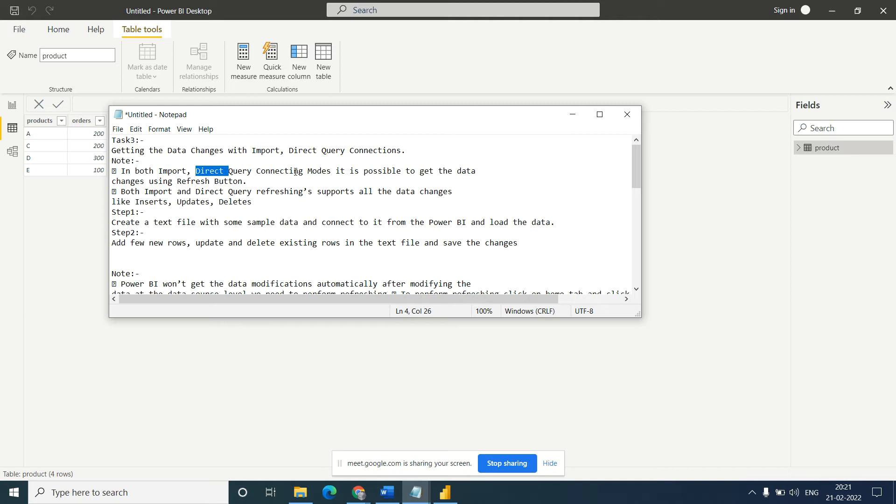
pyautogui.moveTo(248, 182); pyautogui.dragTo(122, 171)
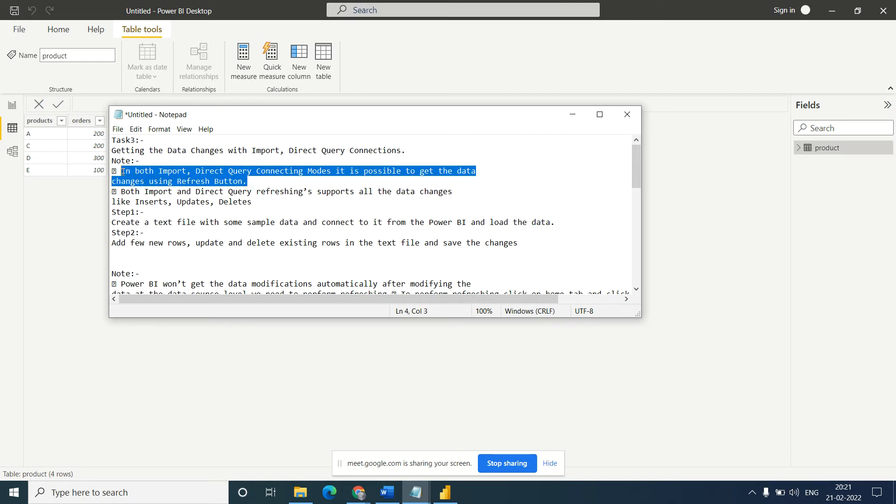
pyautogui.doubleClick(236, 193)
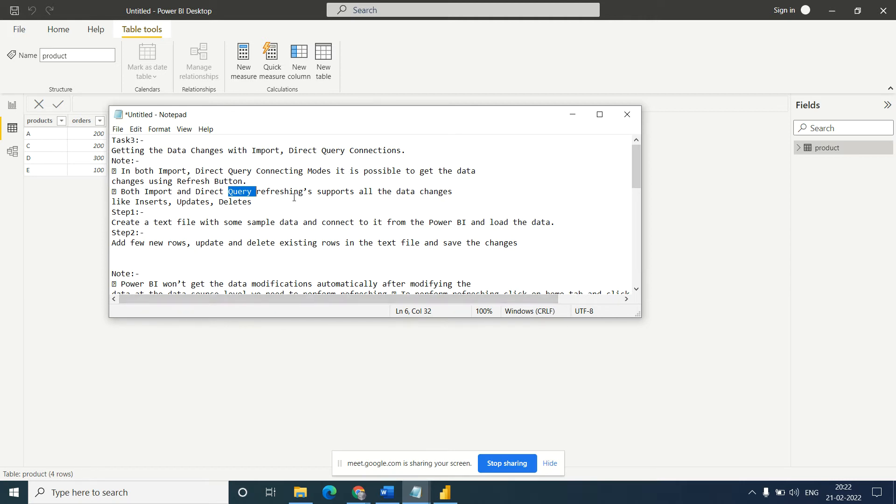
pyautogui.click(255, 202)
pyautogui.moveTo(254, 202); pyautogui.dragTo(120, 191)
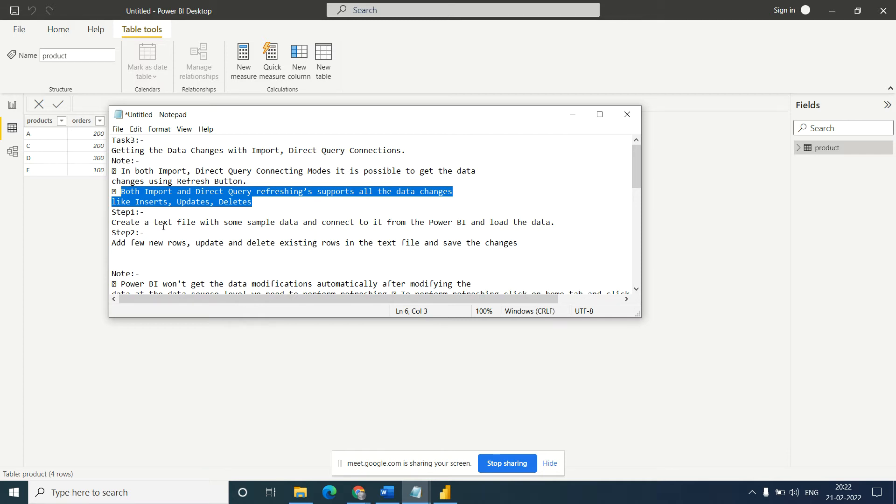
pyautogui.click(280, 243)
pyautogui.moveTo(545, 251); pyautogui.dragTo(112, 141)
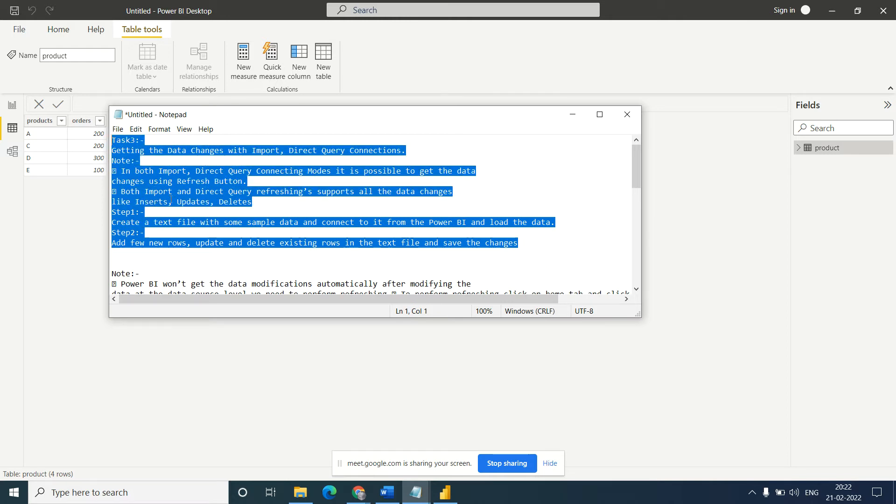
# - Read the note below Step2 about Power BI not picking up data source modifications automatically
pyautogui.click(171, 200)
pyautogui.press('Down')
pyautogui.press('Down')
pyautogui.press('Down')
pyautogui.press('Down')
pyautogui.press('Down')
pyautogui.press('Down')
pyautogui.press('Down')
pyautogui.press('Down')
pyautogui.press('Down')
pyautogui.press('Down')
pyautogui.press('Down')
pyautogui.press('Down')
pyautogui.press('Down')
pyautogui.press('Down')
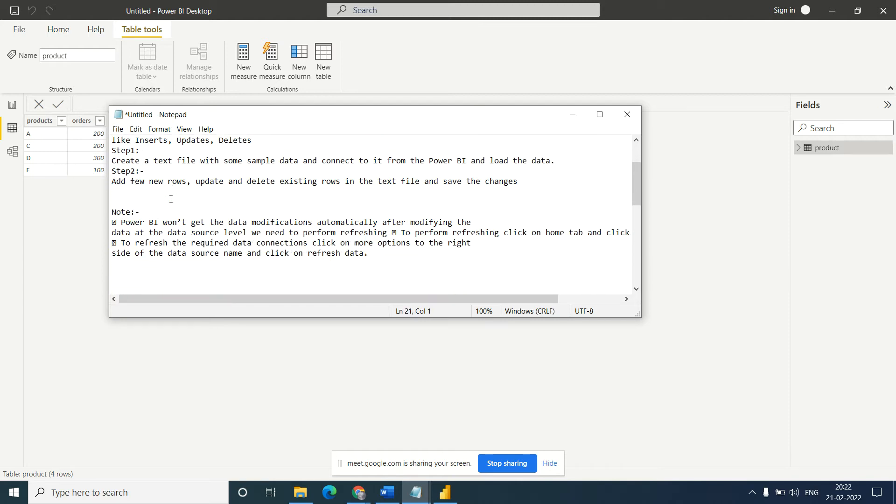
pyautogui.moveTo(121, 223); pyautogui.dragTo(247, 232)
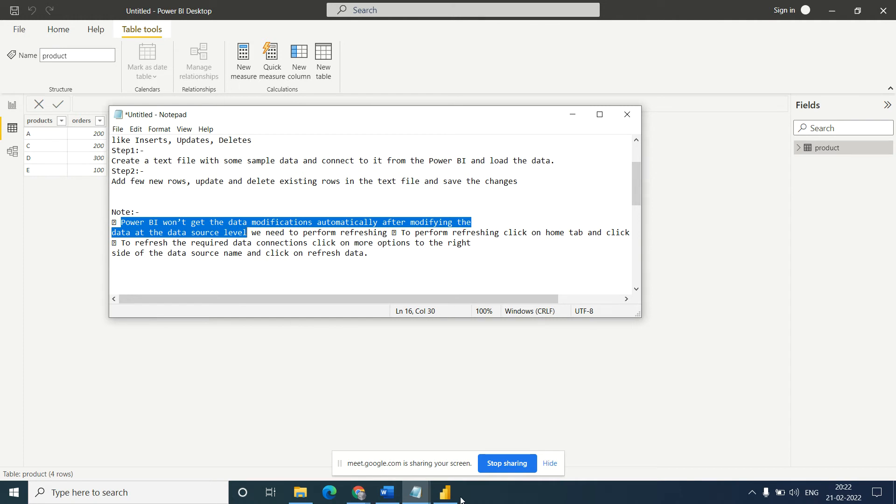
# - Add the row "B, 500" at the end of the product text file, save it, and return to Power BI Desktop
pyautogui.click(419, 493)
pyautogui.click(480, 457)
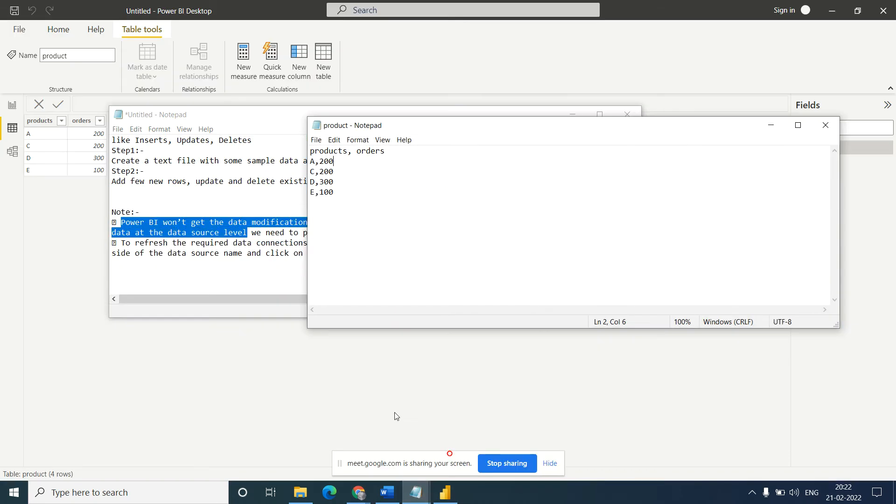
pyautogui.press('Down')
pyautogui.click(339, 195)
pyautogui.press('Return')
pyautogui.write('B, 500')
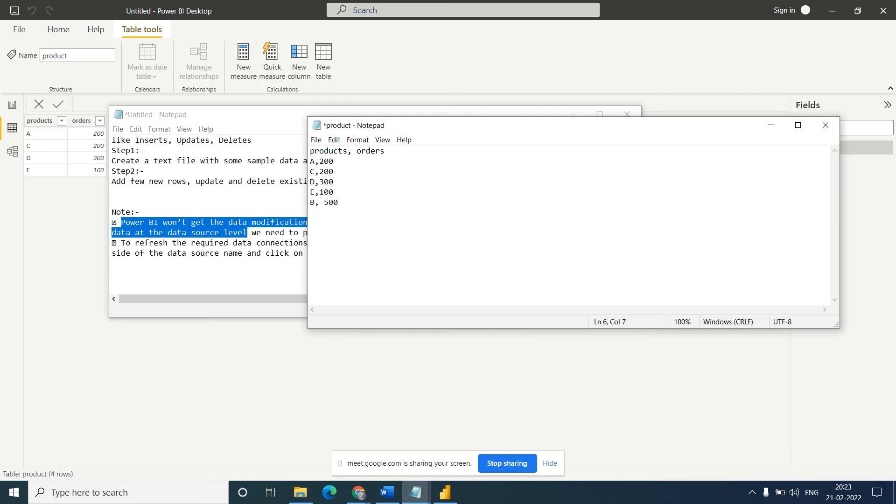
pyautogui.hotkey('ctrl', 's')
pyautogui.click(39, 204)
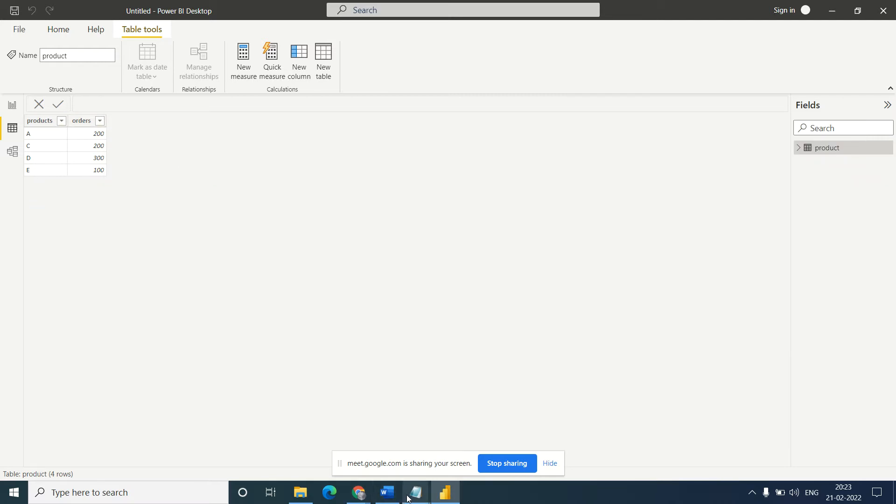
# - Put the "To perform refreshing" sentence on its own line in the untitled Notepad notes, and return to Power BI Desktop
pyautogui.moveTo(416, 492)
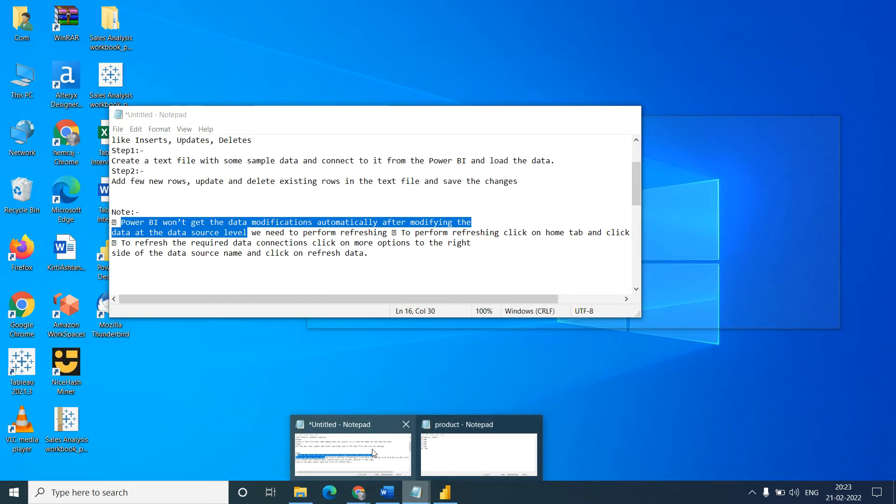
pyautogui.click(372, 449)
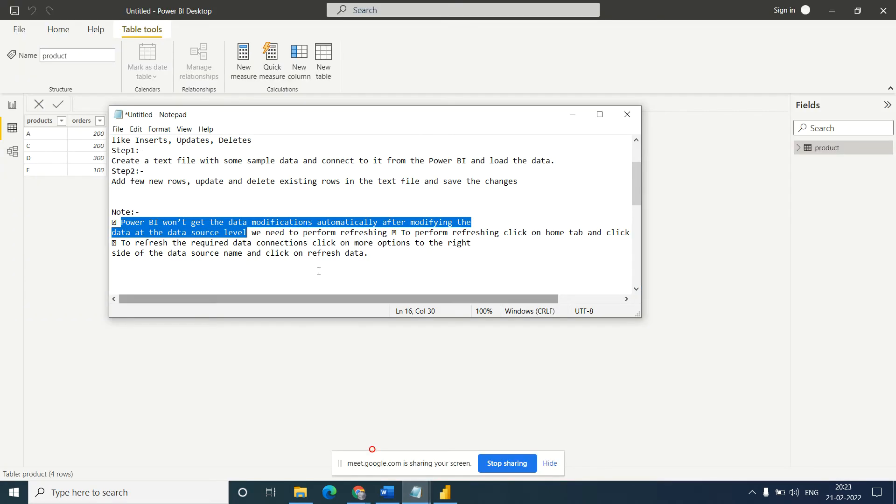
pyautogui.click(191, 222)
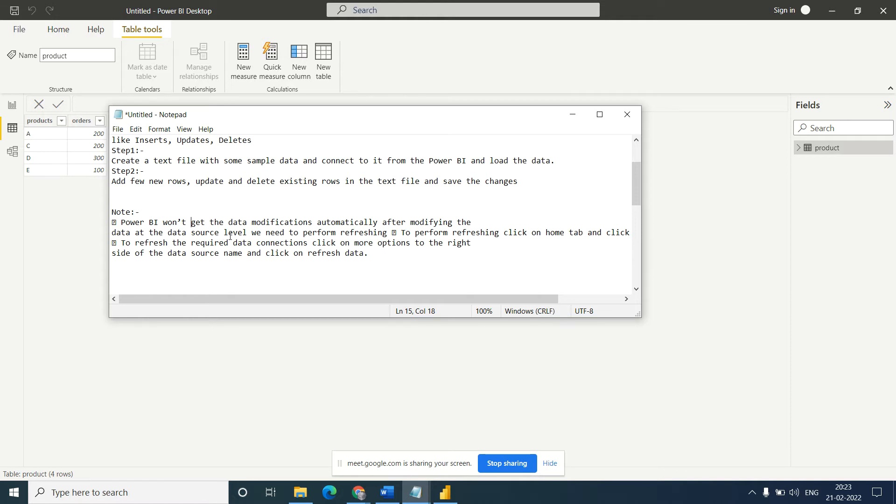
pyautogui.moveTo(387, 233); pyautogui.dragTo(226, 232)
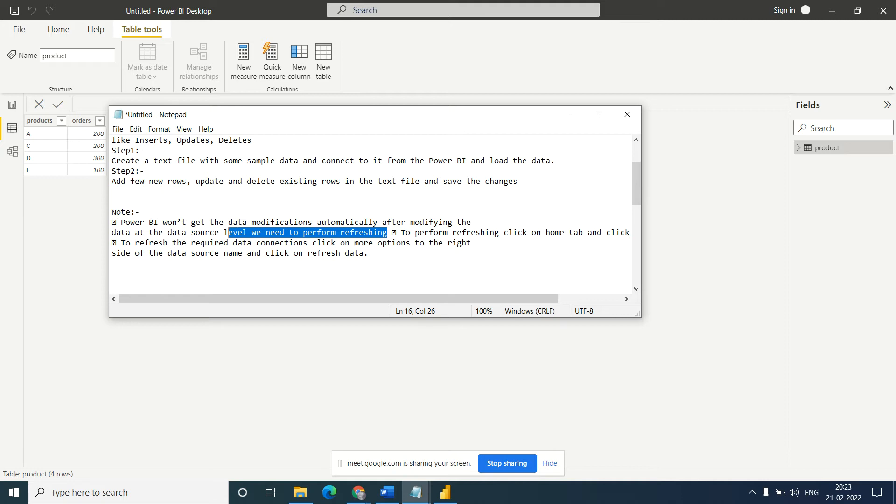
pyautogui.click(390, 233)
pyautogui.press('Return')
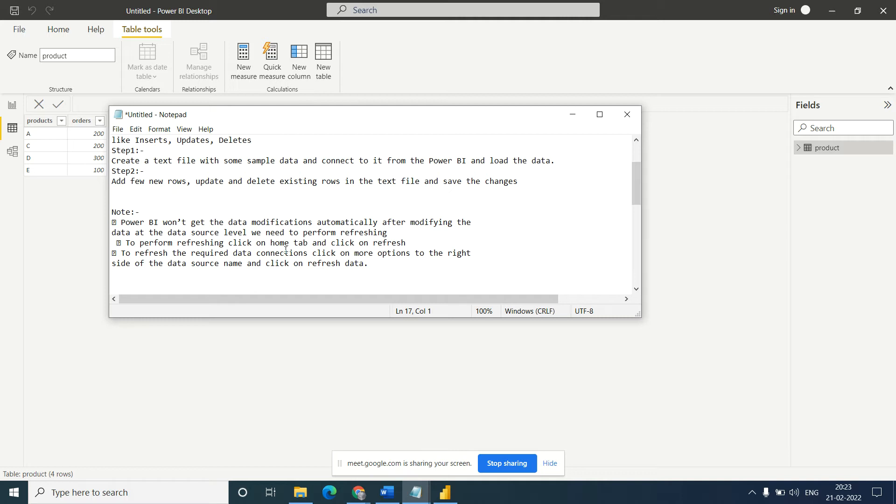
pyautogui.click(573, 115)
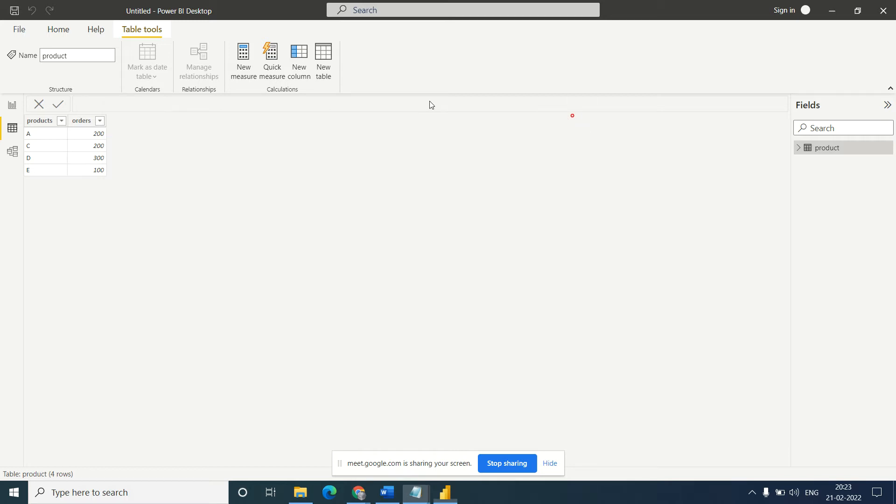
# - Locate the Refresh command in Power BI Desktop, and read the Notepad note on refreshing only the required data connections
pyautogui.click(67, 33)
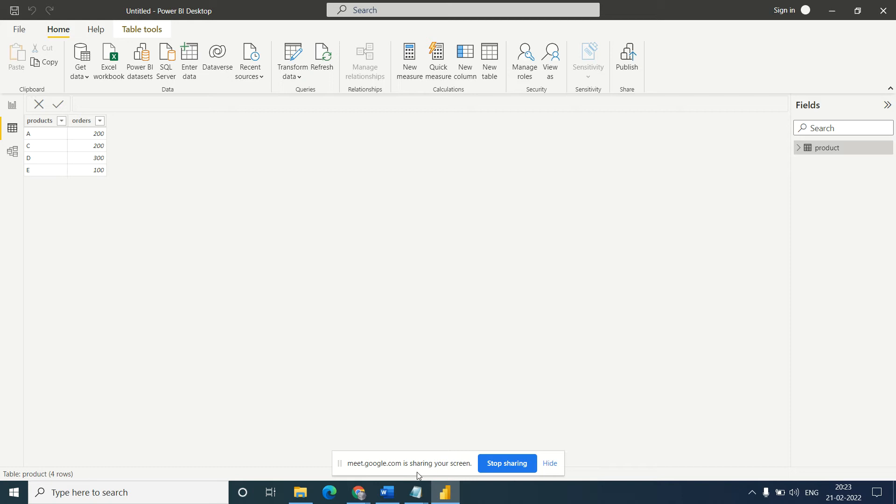
pyautogui.moveTo(417, 495)
pyautogui.click(344, 451)
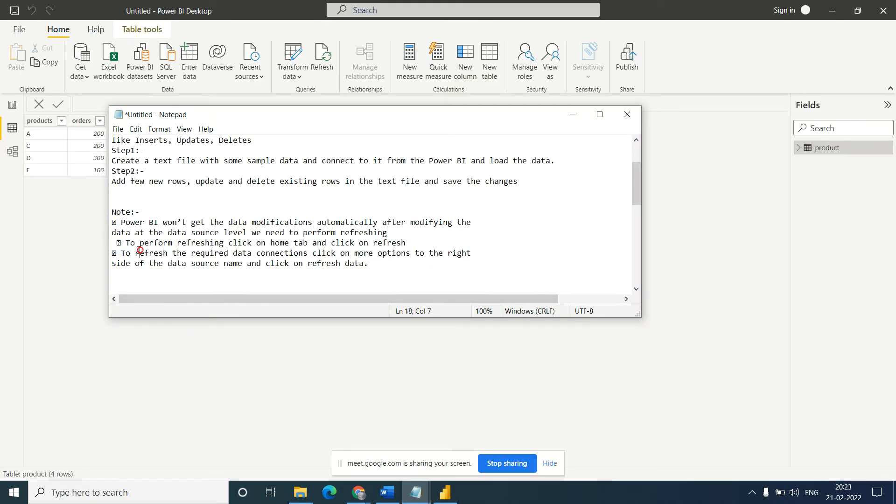
pyautogui.moveTo(120, 253); pyautogui.dragTo(449, 261)
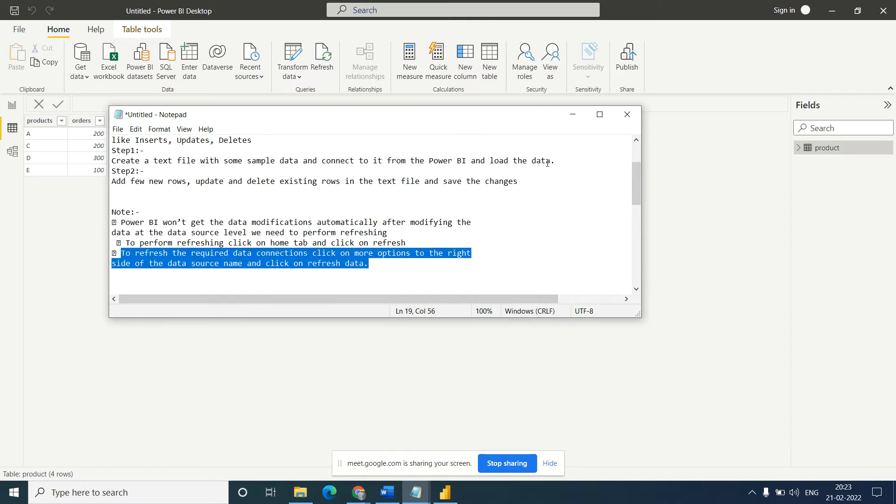
pyautogui.click(574, 114)
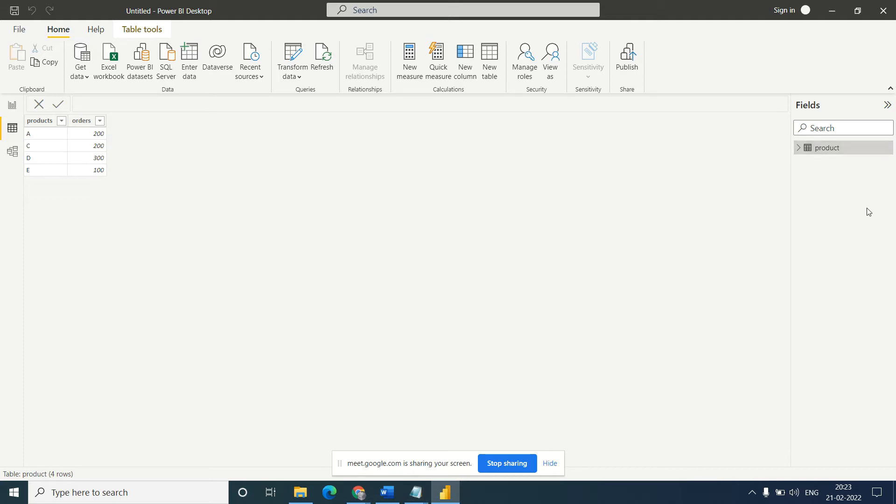
# - Refresh the data of the product table alone from the table's own options
pyautogui.click(823, 151)
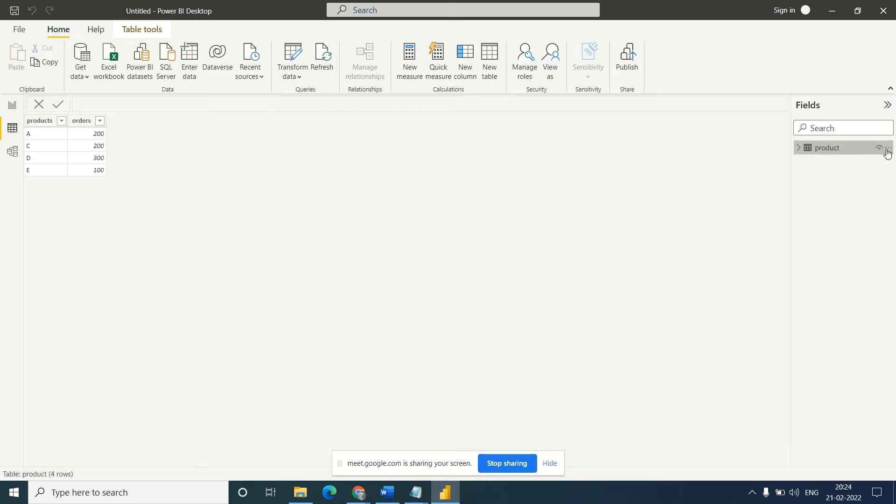
pyautogui.rightClick(823, 149)
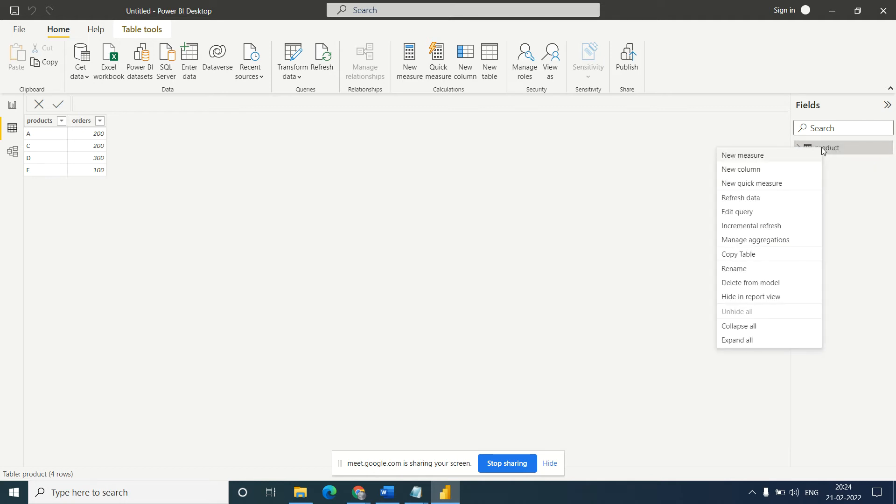
pyautogui.click(753, 199)
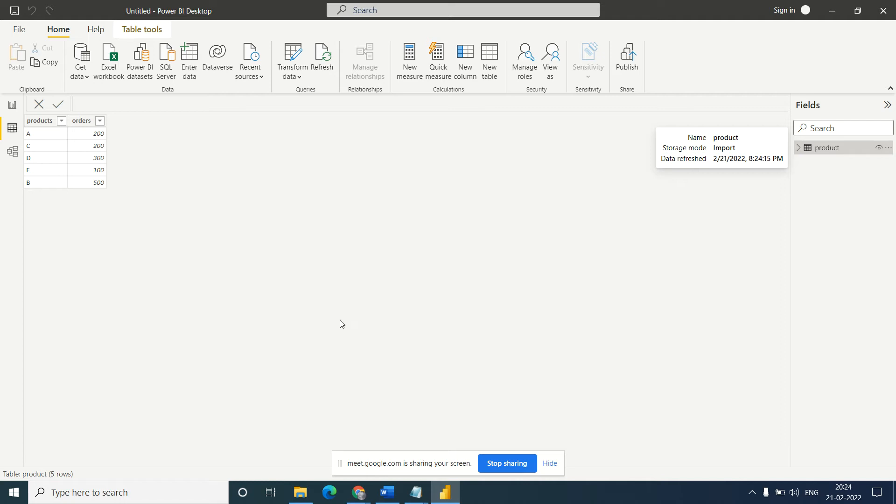
# - Read the Task4 notes in Notepad on getting data from the web, and return to Power BI Desktop
pyautogui.moveTo(413, 496)
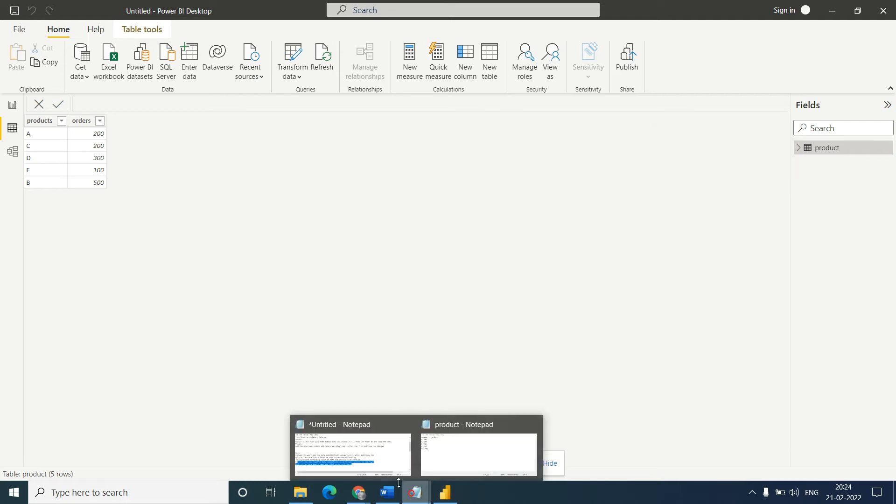
pyautogui.click(335, 443)
pyautogui.click(191, 263)
pyautogui.press('Down')
pyautogui.press('Down')
pyautogui.press('Down')
pyautogui.press('Down')
pyautogui.press('Down')
pyautogui.press('Down')
pyautogui.press('Down')
pyautogui.press('Down')
pyautogui.press('Down')
pyautogui.press('Down')
pyautogui.press('Down')
pyautogui.press('Down')
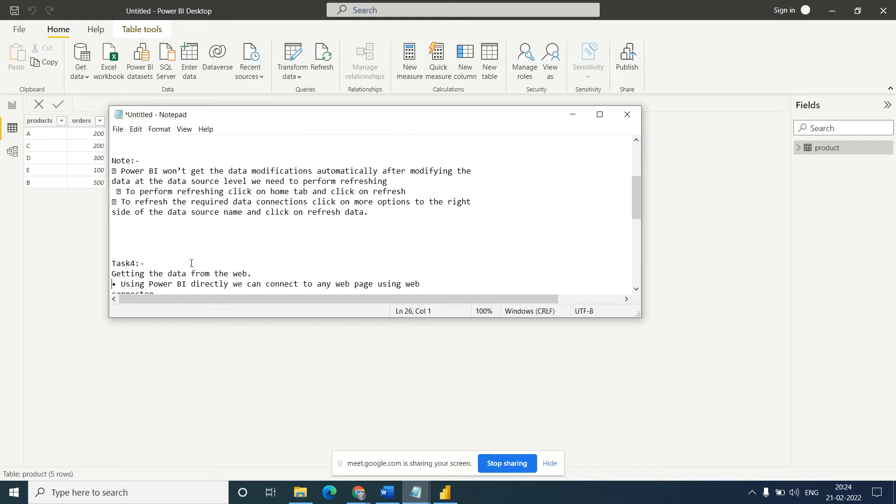
pyautogui.press('Down')
pyautogui.press('Down')
pyautogui.press('Down')
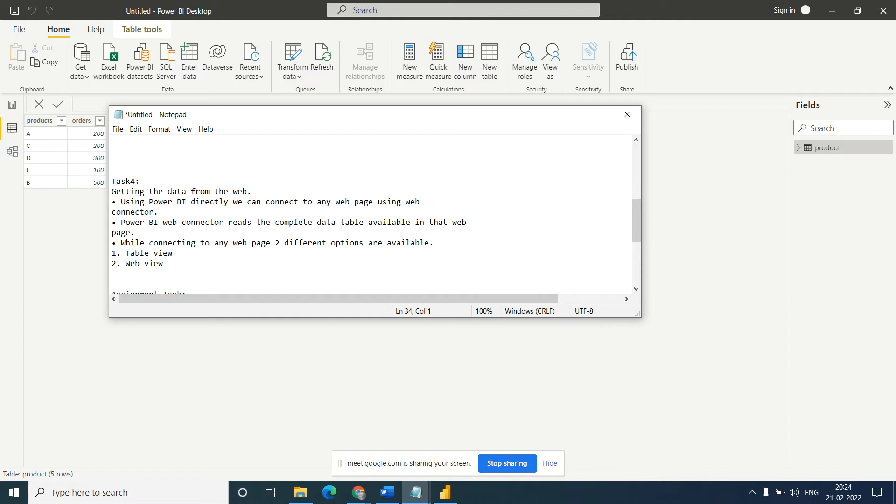
pyautogui.moveTo(112, 181); pyautogui.dragTo(177, 260)
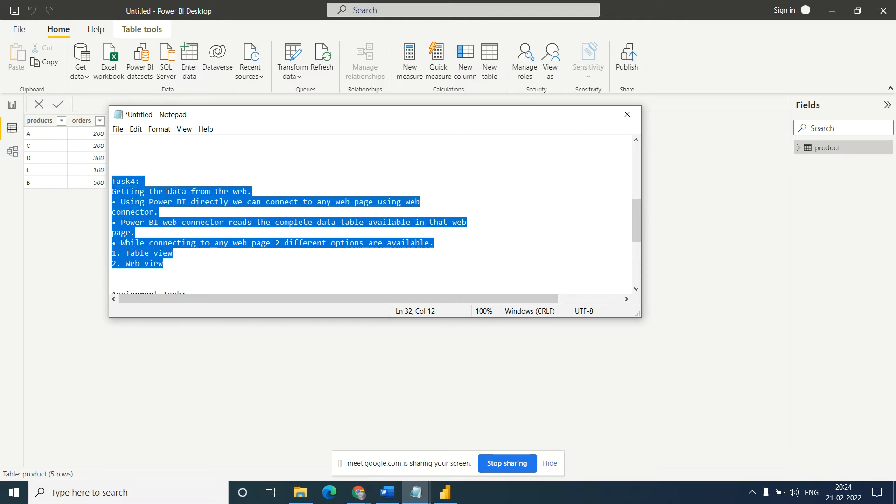
pyautogui.click(175, 189)
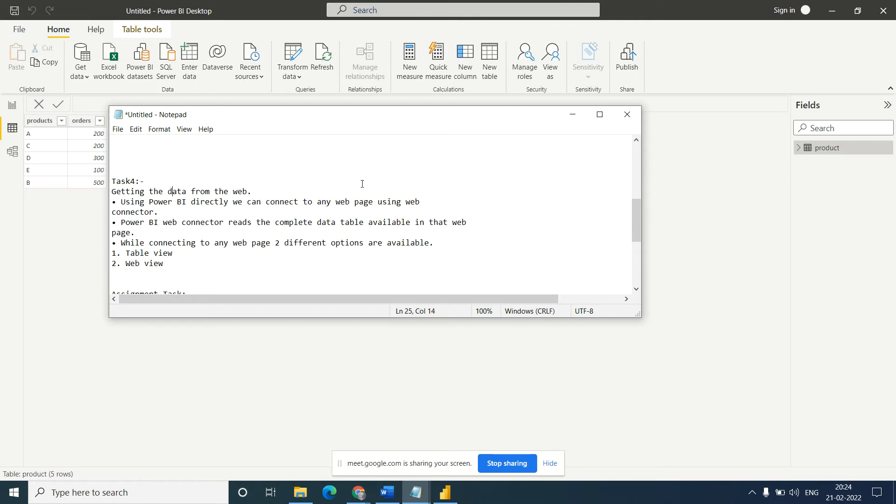
pyautogui.click(573, 115)
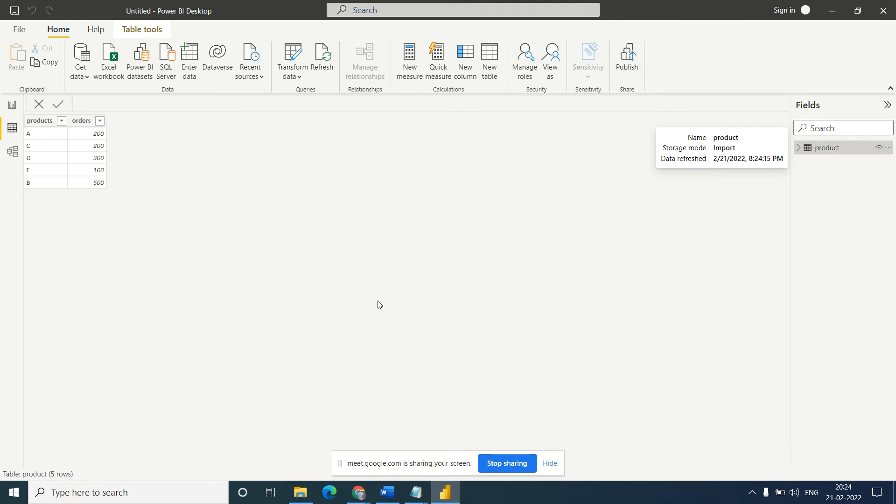
# - Switch to Chrome and search Google for "IPL history data" in a new tab
pyautogui.moveTo(359, 497)
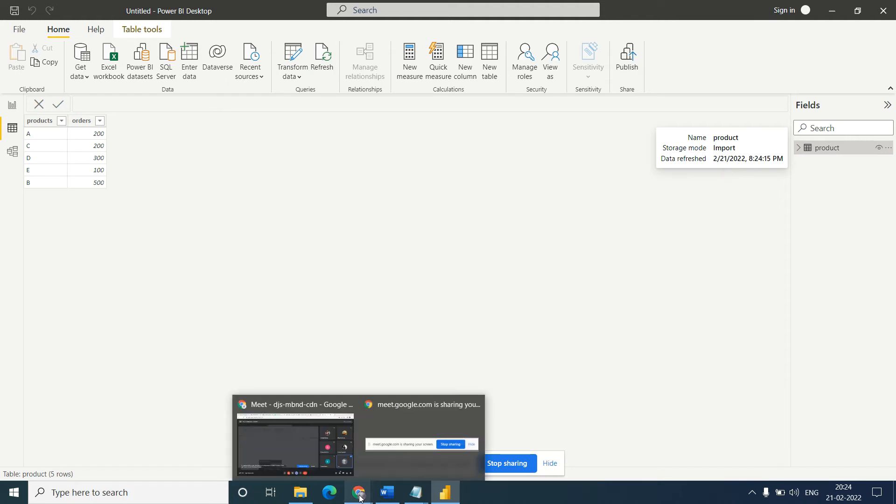
pyautogui.moveTo(304, 441)
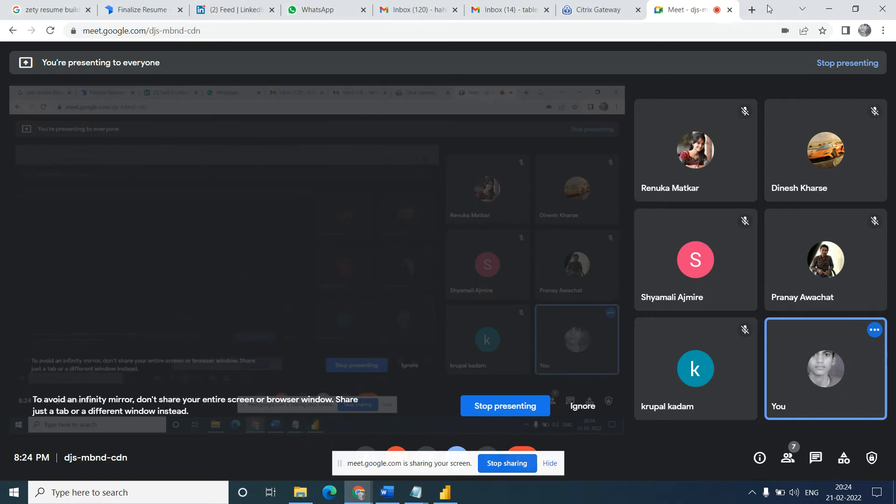
pyautogui.click(752, 9)
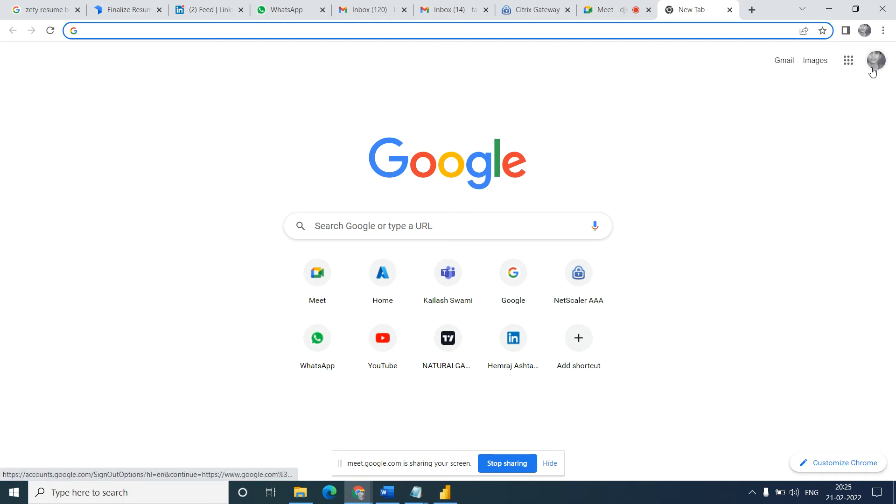
pyautogui.click(340, 227)
pyautogui.write('IPL ')
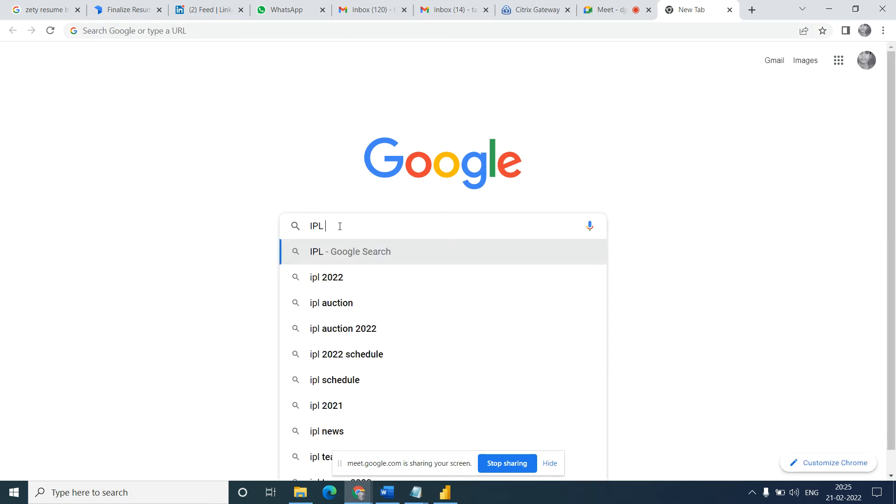
pyautogui.write('histo')
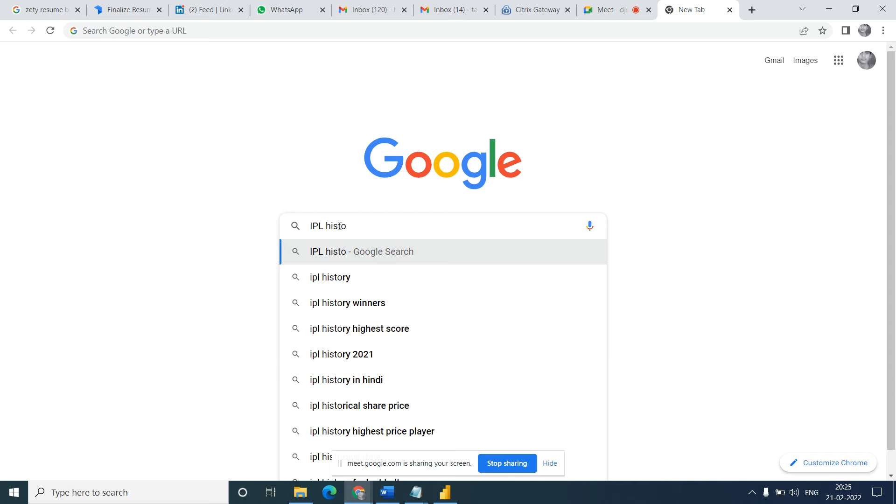
pyautogui.write('ry data')
pyautogui.press('Return')
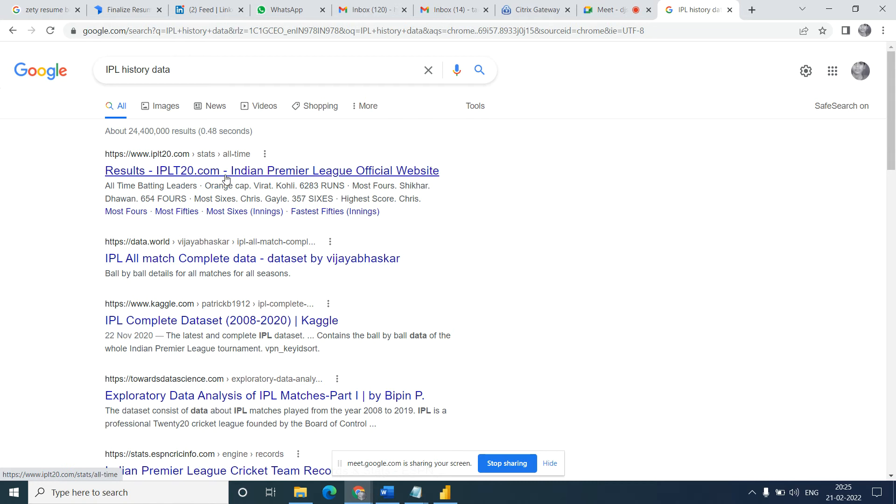
# - Shorten the Google search to "IPL history" and run it
pyautogui.press('BackSpace')
pyautogui.press('BackSpace')
pyautogui.press('BackSpace')
pyautogui.press('BackSpace')
pyautogui.press('BackSpace')
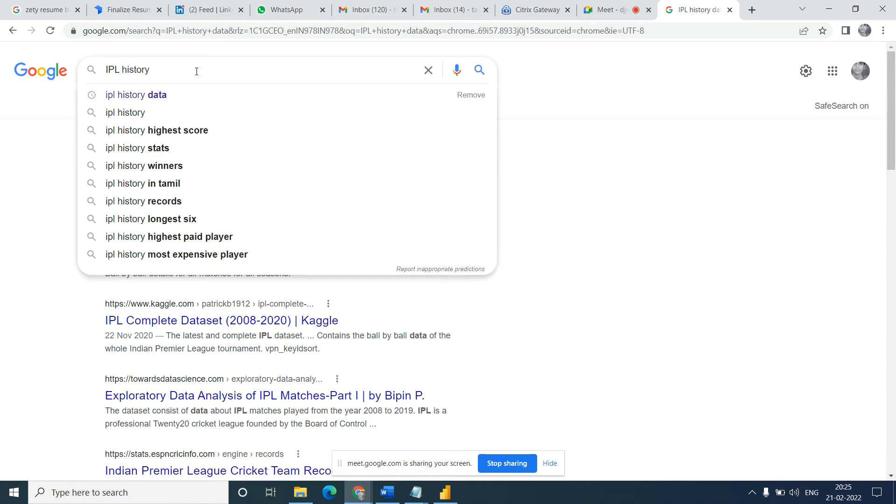
pyautogui.press('Return')
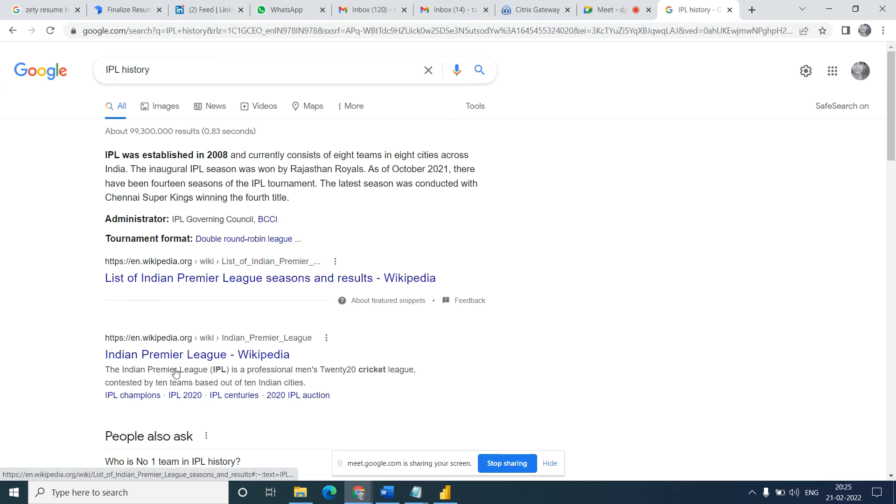
# - Change the Google search to "IPL winner list" and run the suggested search "ipl winners list from 2008 to 2017"
pyautogui.click(171, 75)
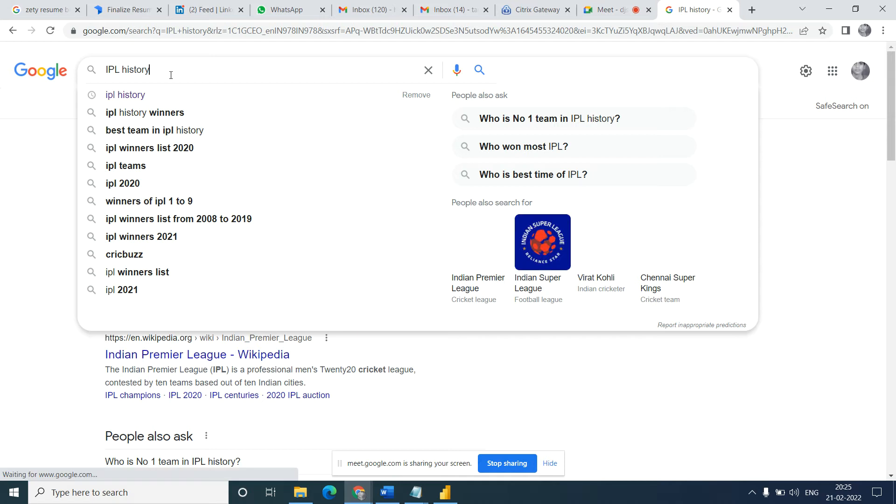
pyautogui.press('BackSpace')
pyautogui.press('BackSpace')
pyautogui.press('BackSpace')
pyautogui.press('BackSpace')
pyautogui.press('BackSpace')
pyautogui.press('BackSpace')
pyautogui.press('BackSpace')
pyautogui.press('BackSpace')
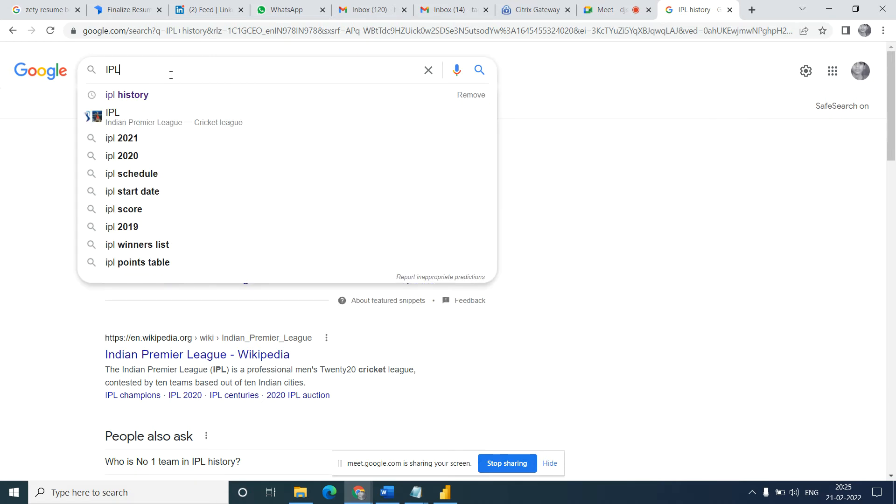
pyautogui.write('winner ')
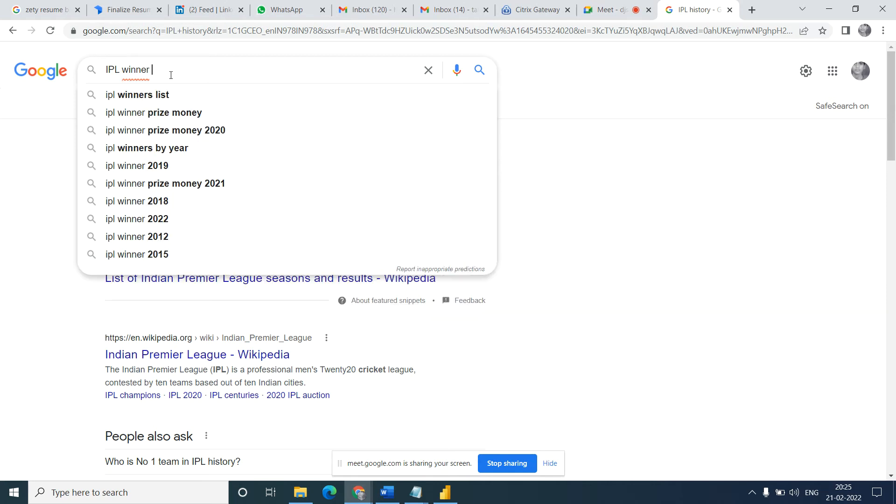
pyautogui.write('list')
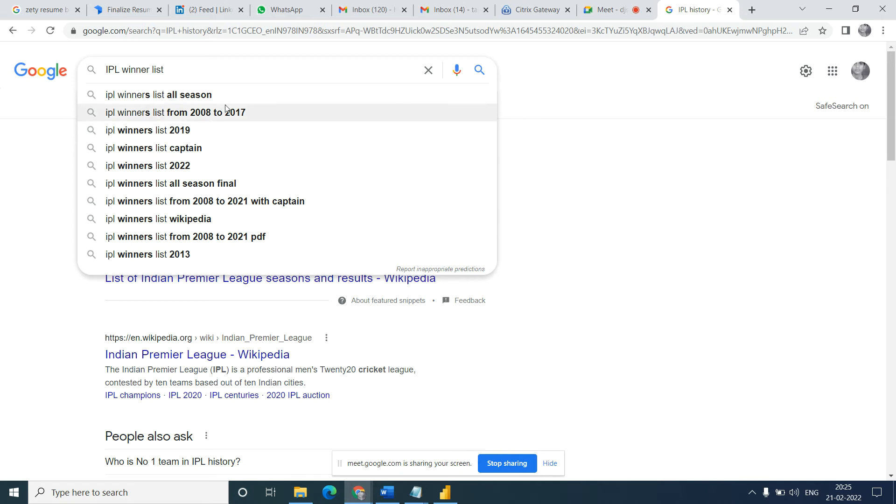
pyautogui.click(197, 114)
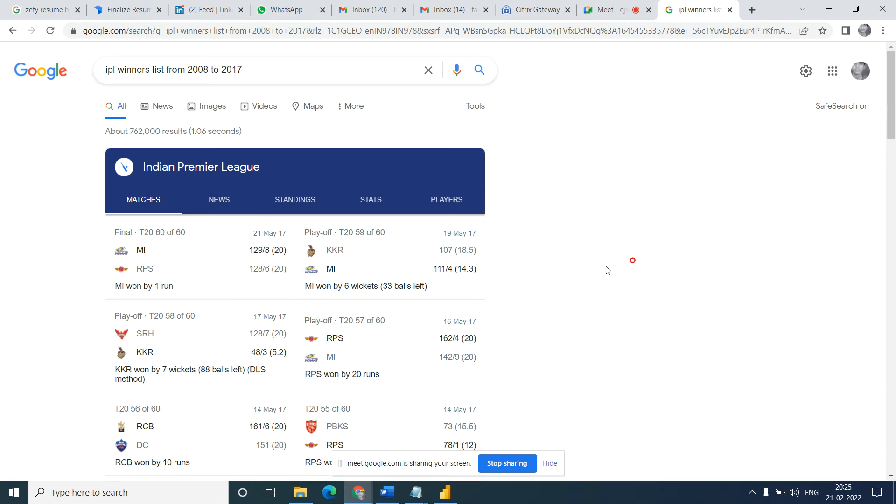
# - Open the Sportskeeda result on IPL winners and runners from 2008 to 2021 in a new tab and view its table
pyautogui.scroll(-2, 634, 264)
pyautogui.scroll(-4, 634, 264)
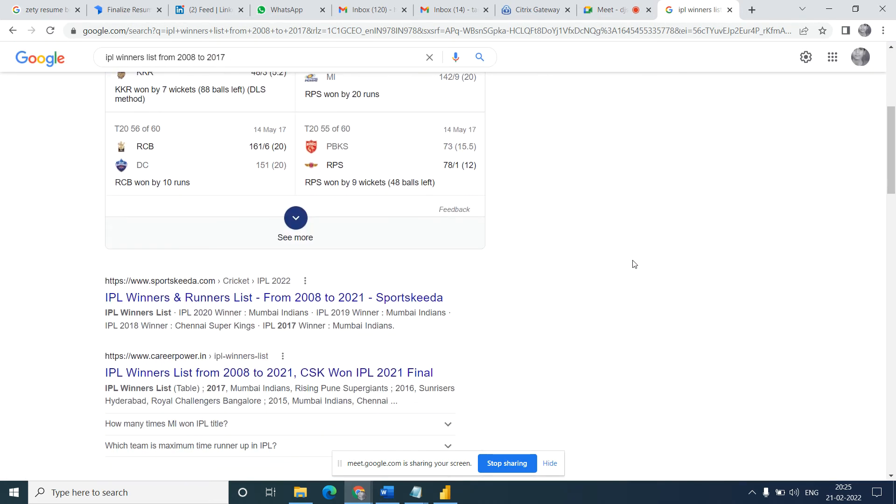
pyautogui.middleClick(222, 302)
pyautogui.click(703, 10)
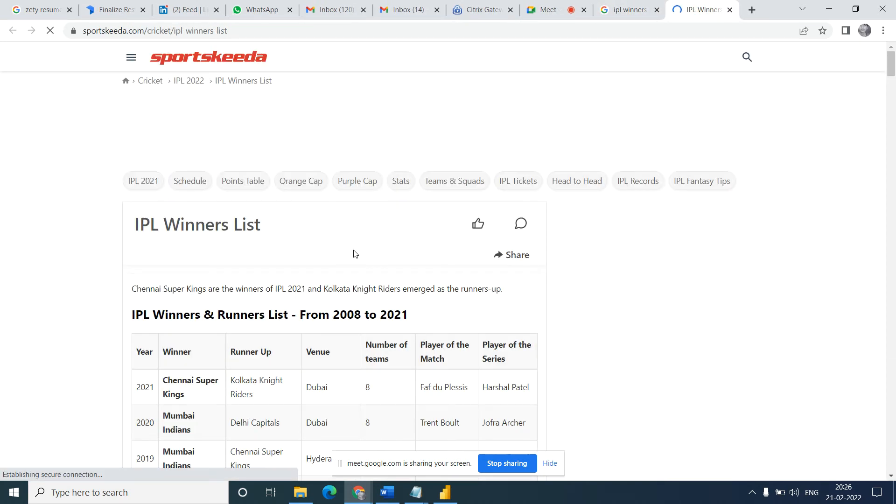
pyautogui.scroll(-3, 653, 267)
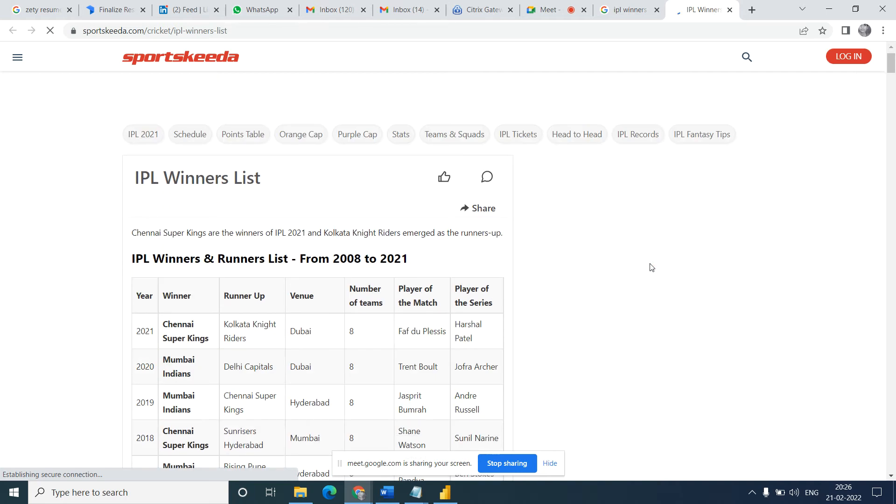
pyautogui.scroll(-2, 652, 267)
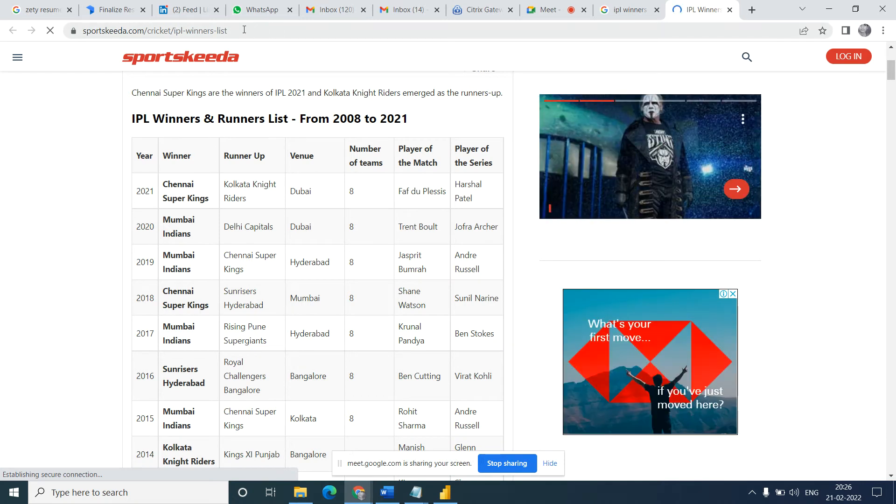
# - Copy the Sportskeeda page's address, switch to Power BI Desktop, and show Page 2 of the report
pyautogui.click(243, 30)
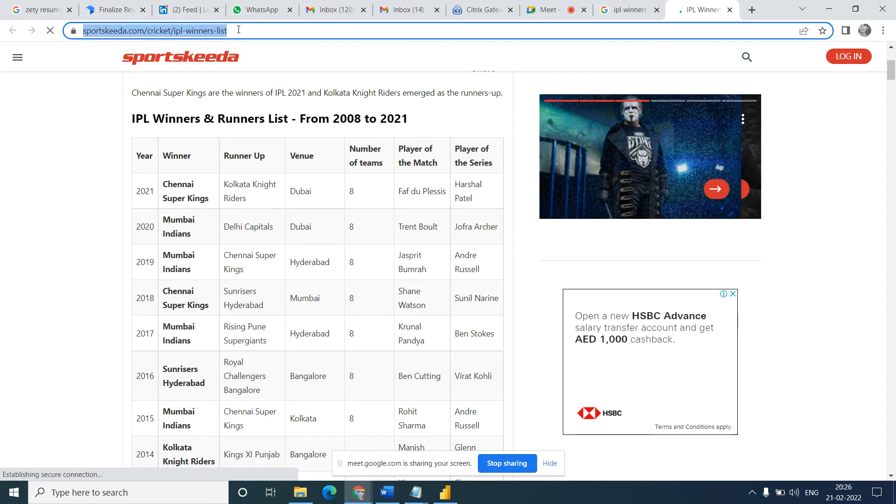
pyautogui.click(446, 499)
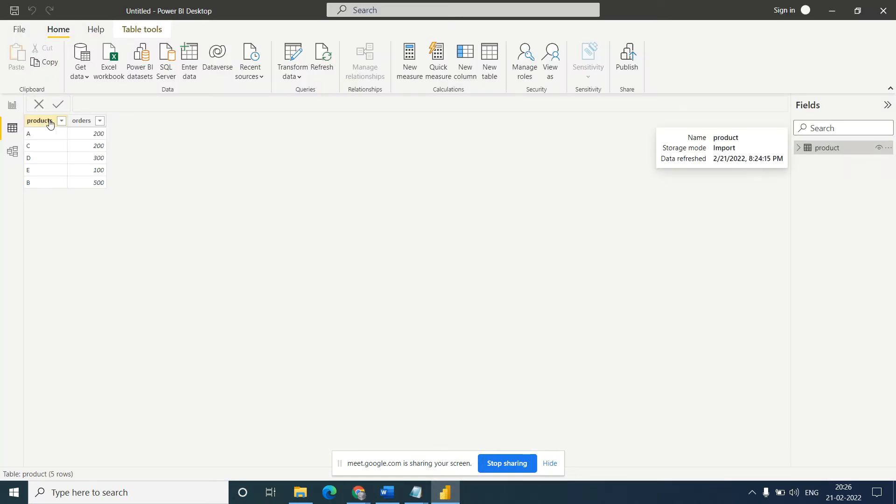
pyautogui.click(14, 108)
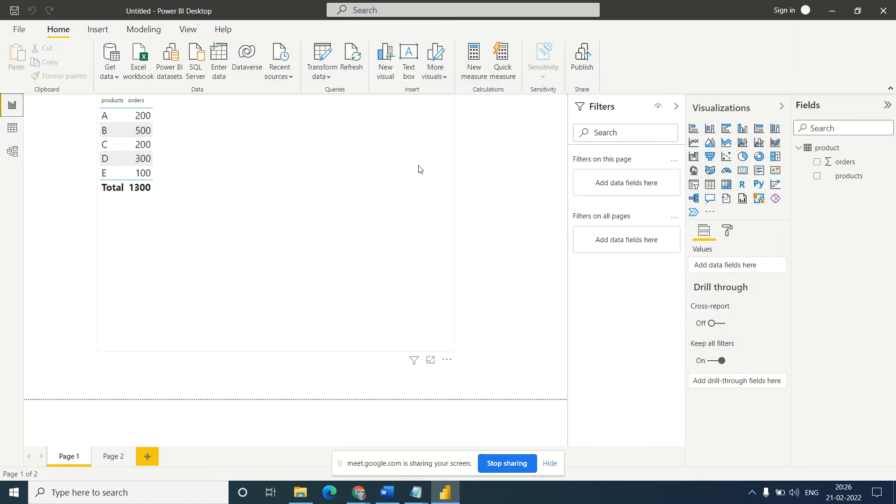
pyautogui.click(110, 459)
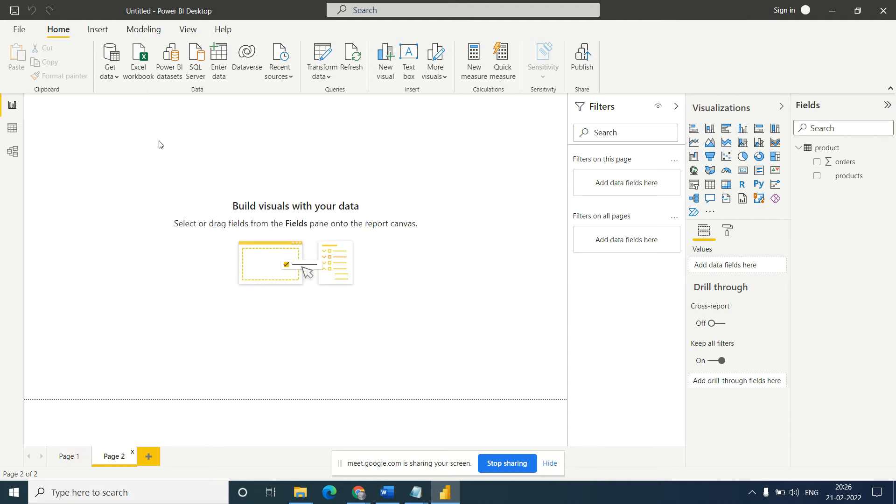
pyautogui.click(117, 83)
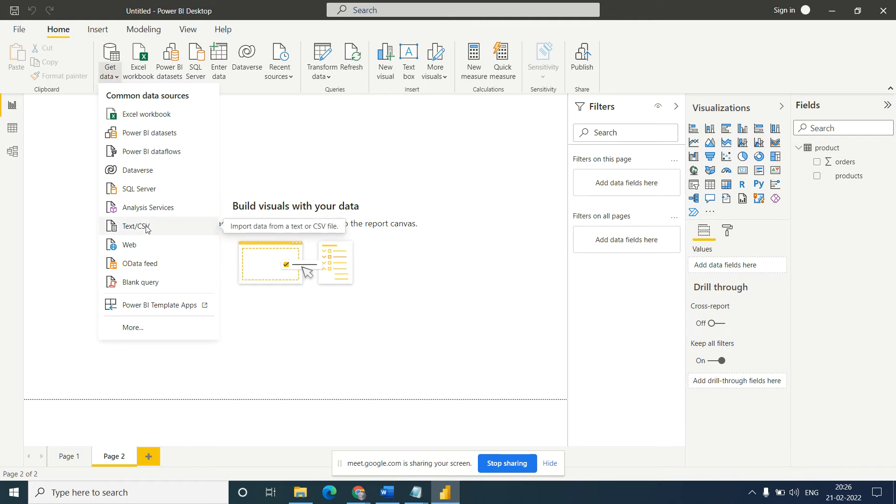
pyautogui.click(131, 247)
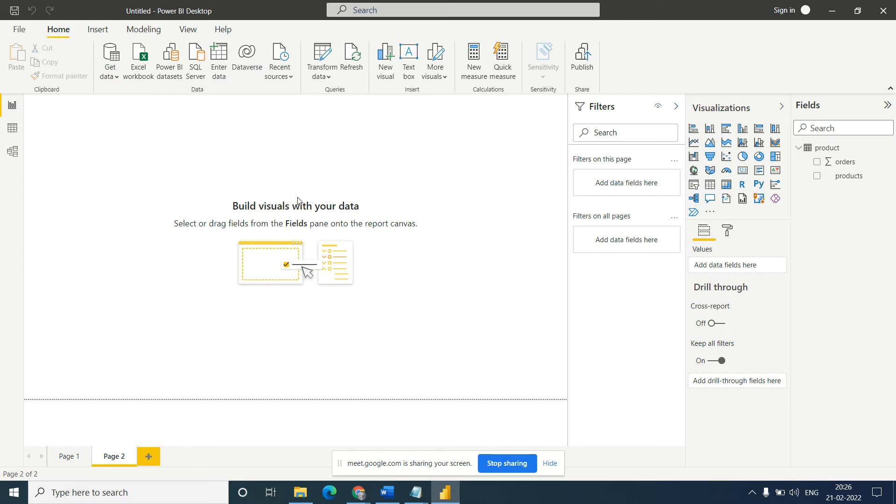
pyautogui.write('https://www.sportskeeda.com/cricket/ipl-winners-list')
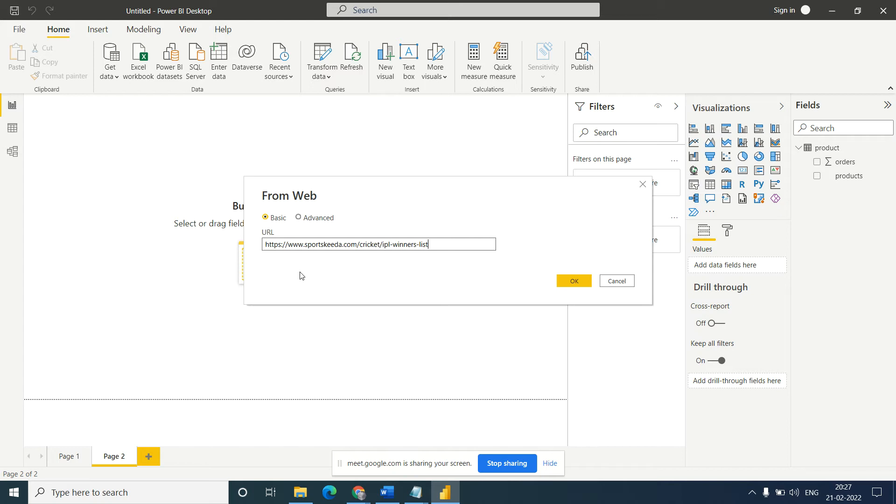
pyautogui.click(576, 283)
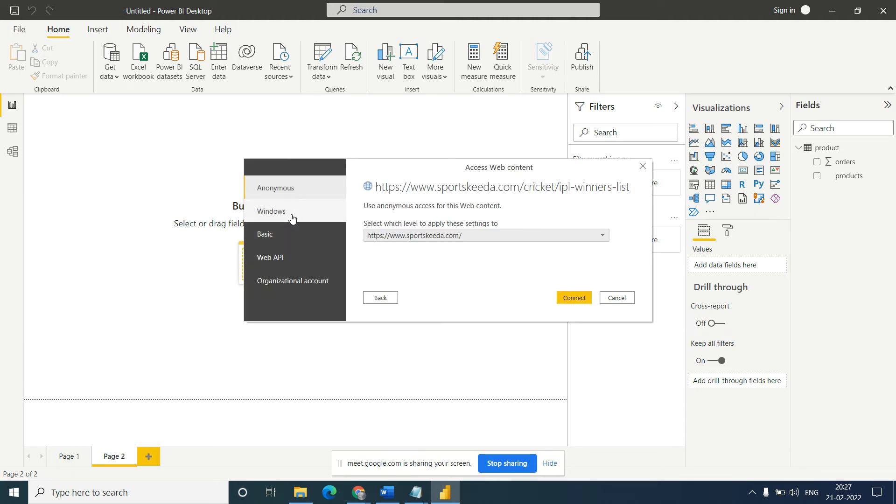
pyautogui.click(574, 301)
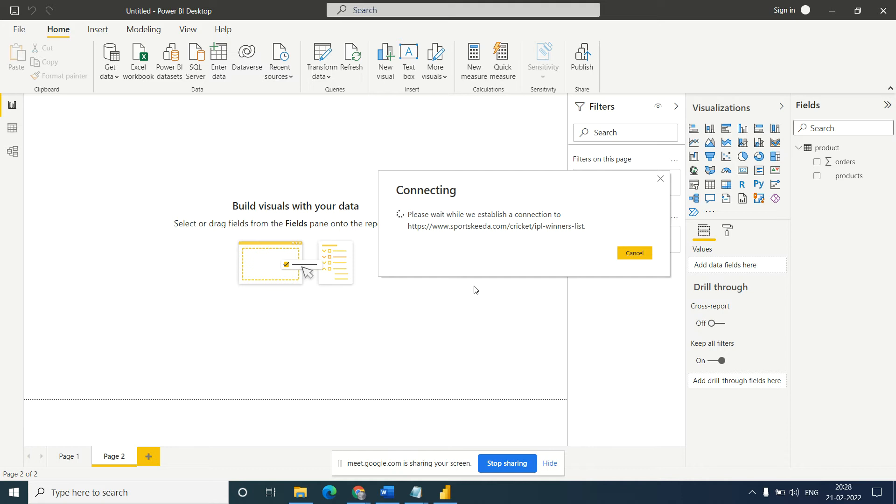
# - Review the winners table and the season sections on the Sportskeeda page in Chrome, and return to Power BI Desktop
pyautogui.click(359, 493)
pyautogui.click(313, 453)
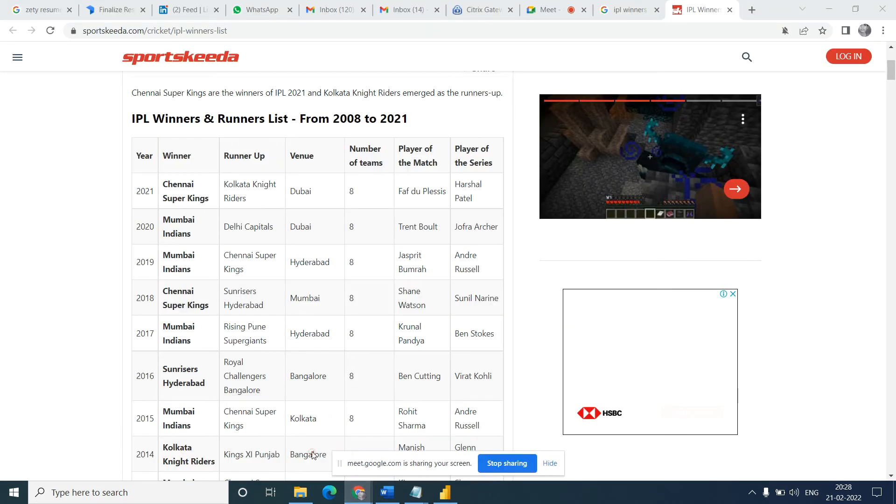
pyautogui.hotkey('ctrl', 'l')
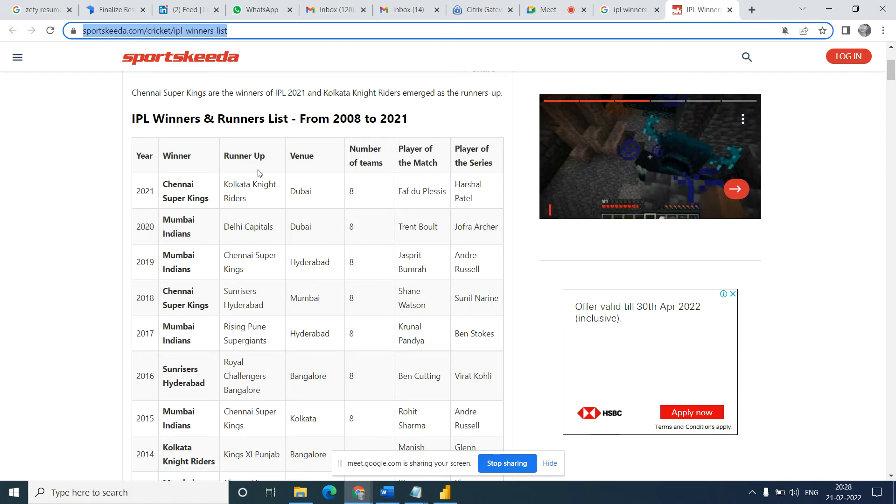
pyautogui.click(134, 202)
pyautogui.scroll(-3, 134, 202)
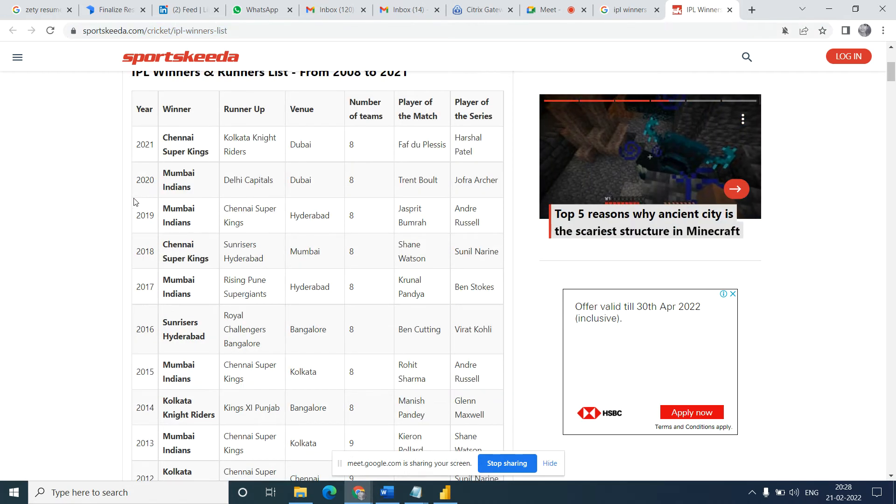
pyautogui.scroll(-1, 134, 202)
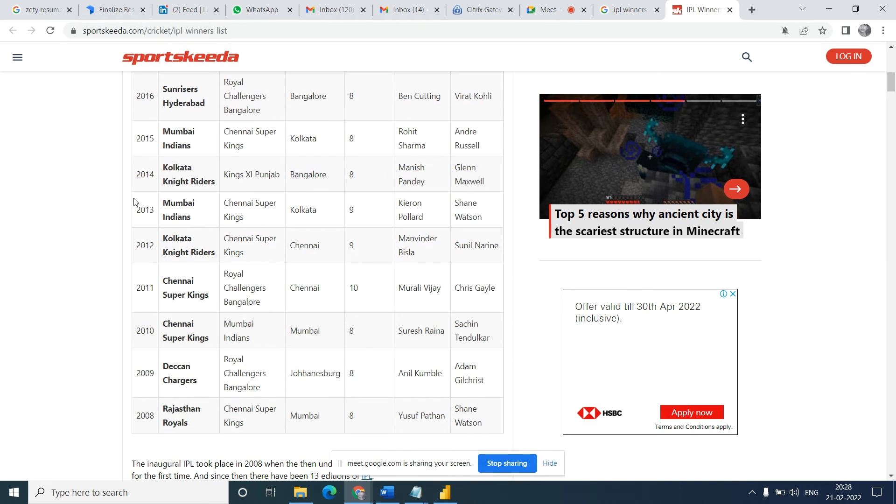
pyautogui.scroll(-3, 134, 201)
pyautogui.scroll(-4, 134, 201)
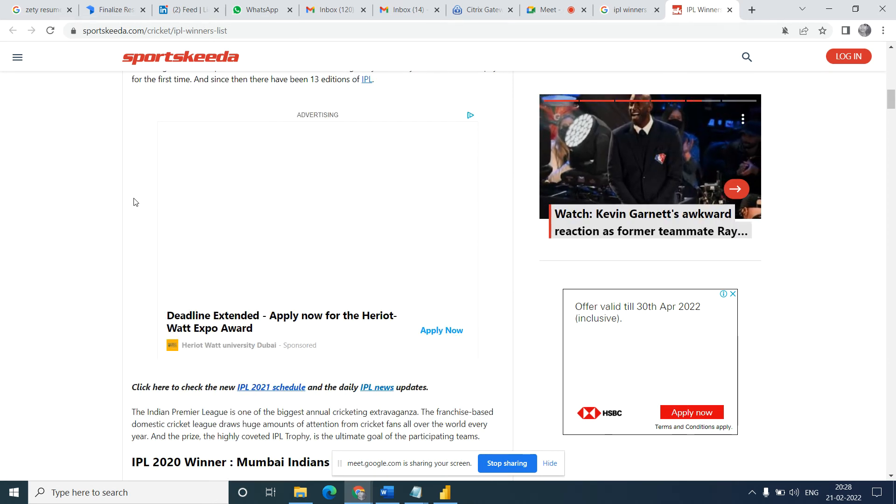
pyautogui.scroll(-7, 134, 201)
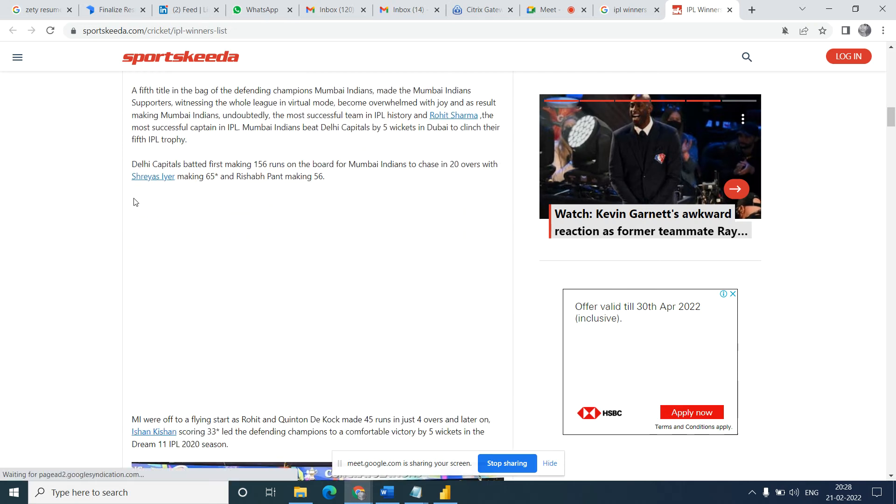
pyautogui.scroll(-2, 134, 200)
pyautogui.scroll(-3, 134, 200)
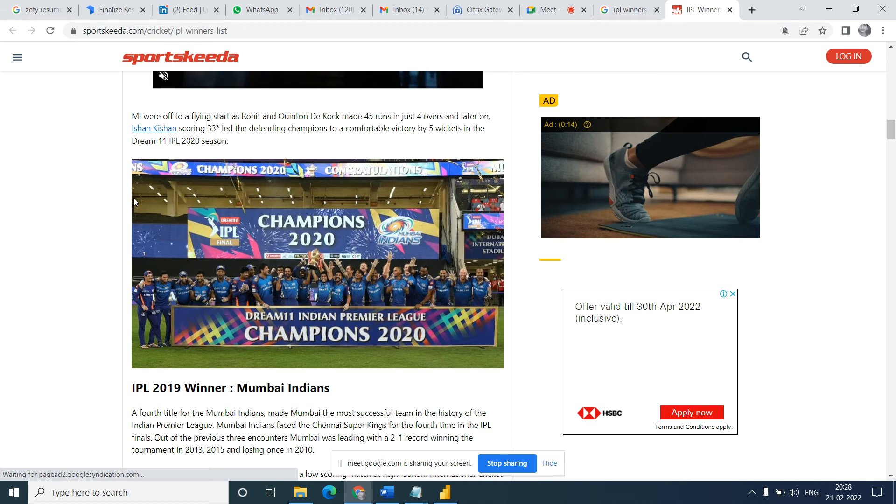
pyautogui.scroll(-9, 134, 200)
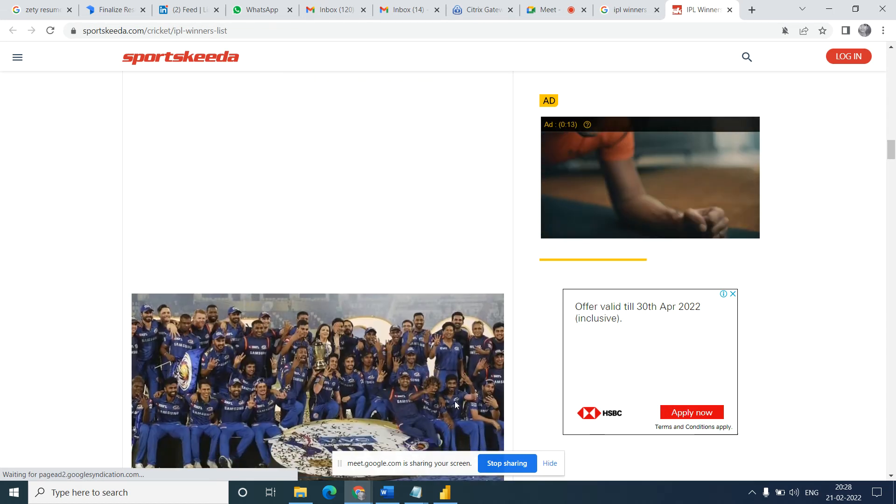
pyautogui.click(449, 500)
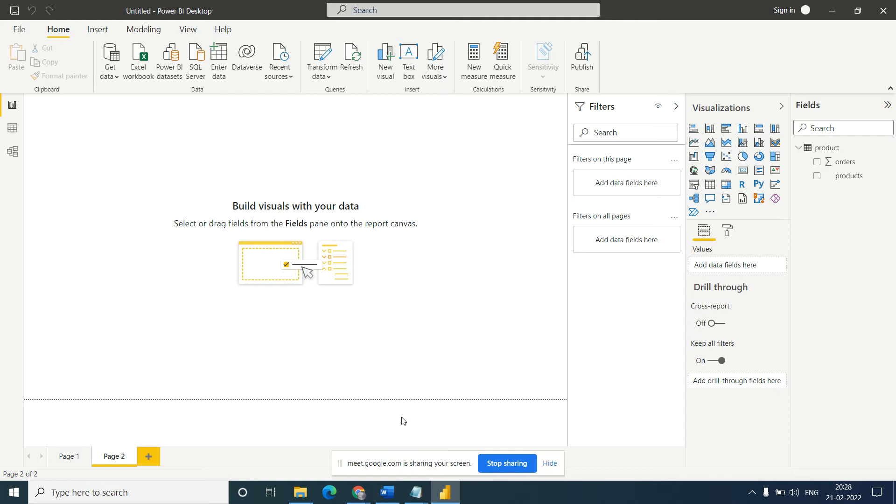
# - Return to the Navigator in Power BI Desktop and check the Sportskeeda page in Web View, ending in Table View
pyautogui.click(832, 11)
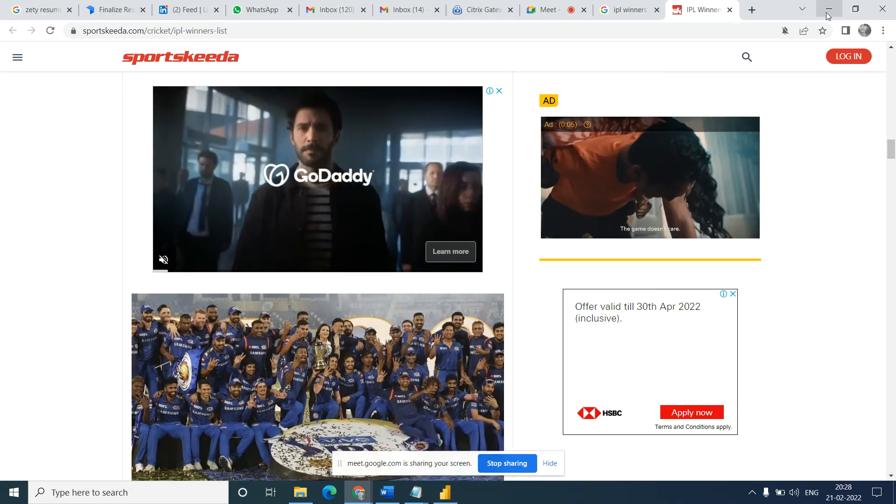
pyautogui.click(445, 493)
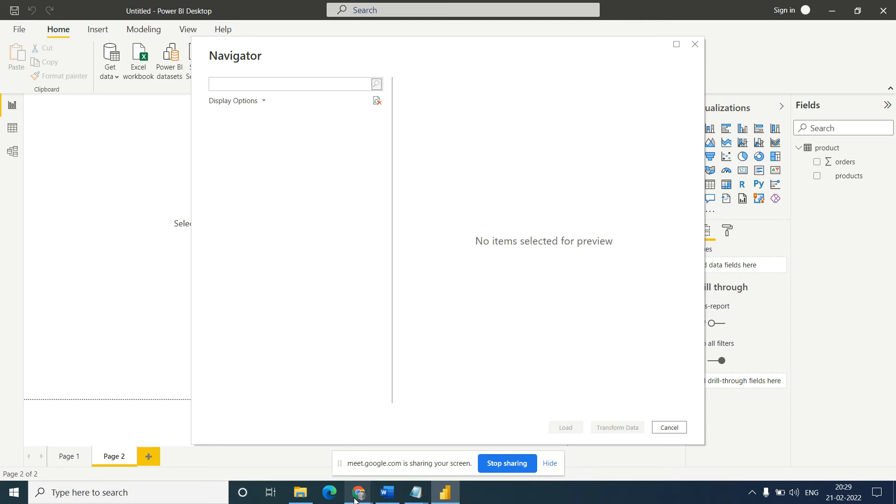
pyautogui.moveTo(355, 501)
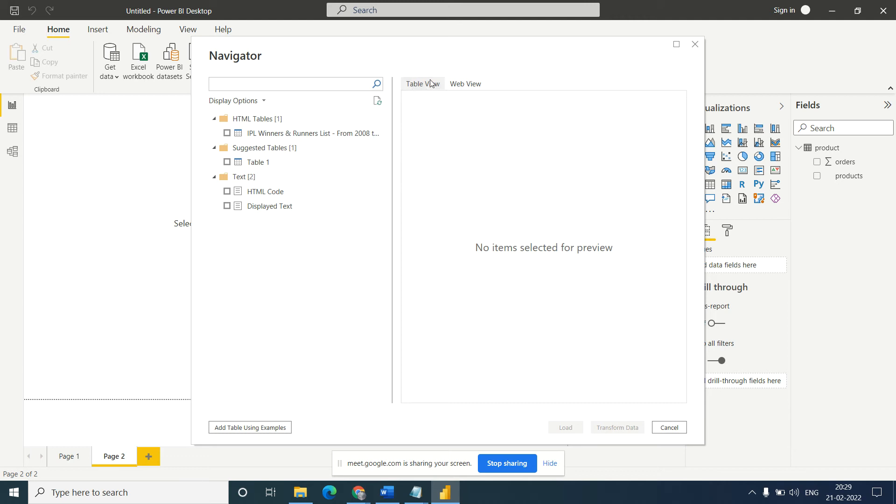
pyautogui.click(465, 84)
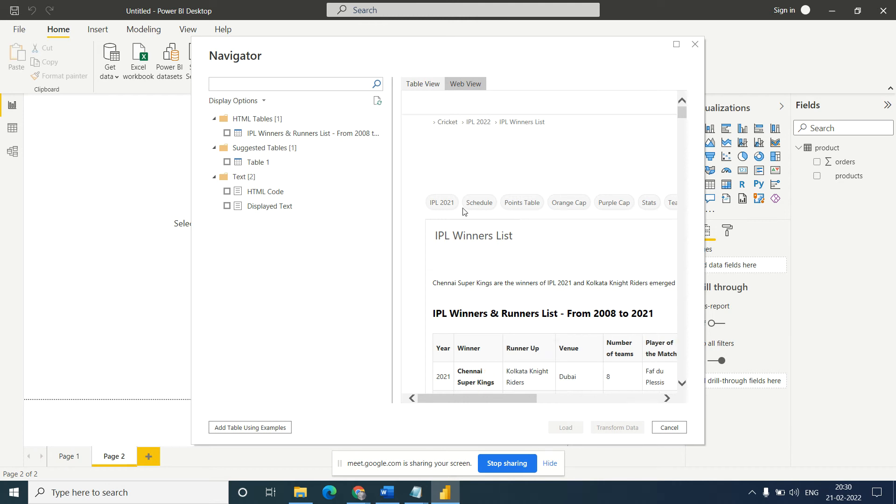
pyautogui.click(425, 85)
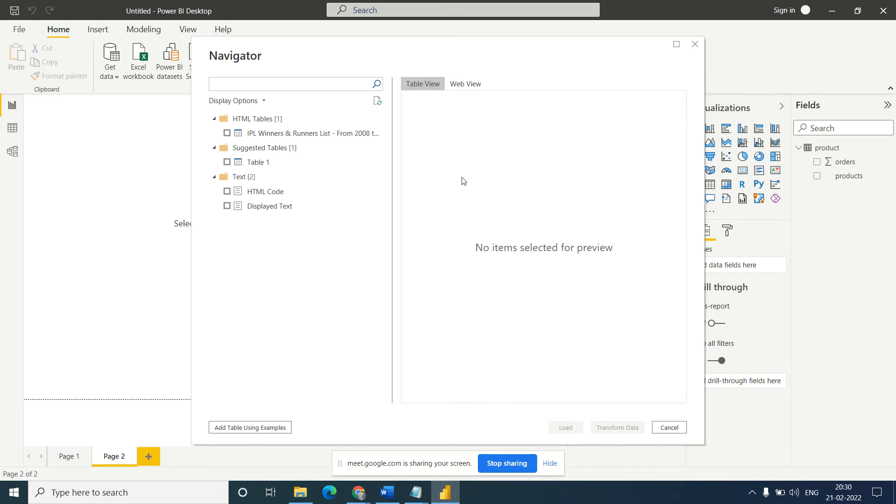
# - Preview the IPL Winners & Runners List table and the suggested Table 1, leaving both unselected
pyautogui.click(227, 133)
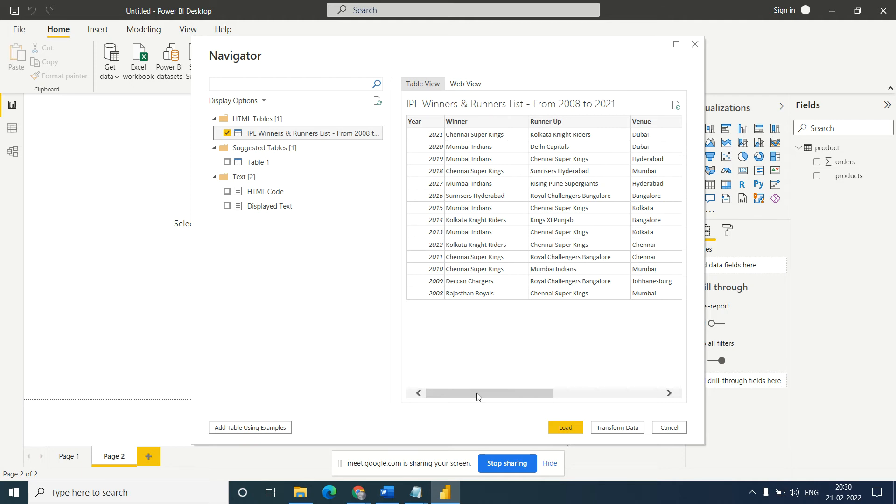
pyautogui.moveTo(477, 396); pyautogui.dragTo(507, 403)
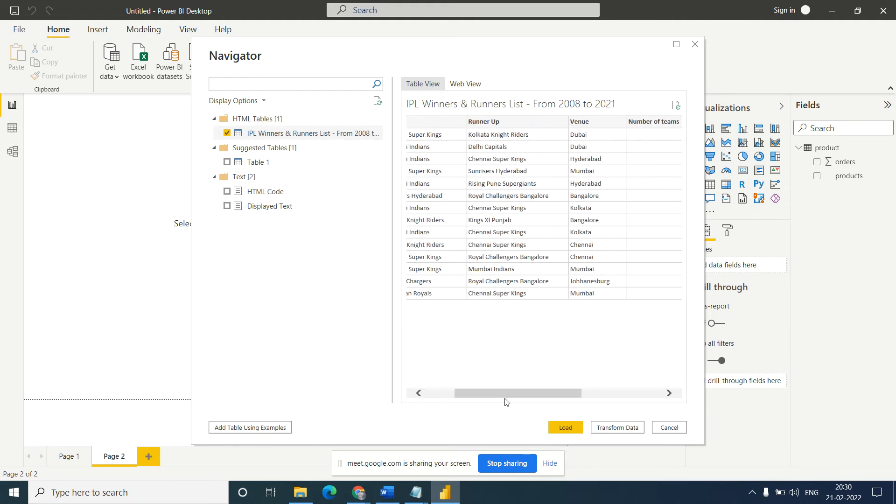
pyautogui.click(227, 134)
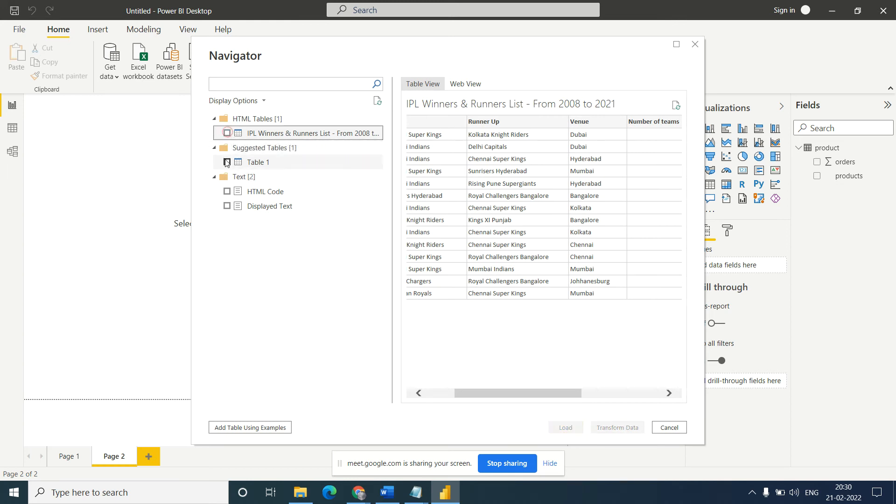
pyautogui.click(226, 162)
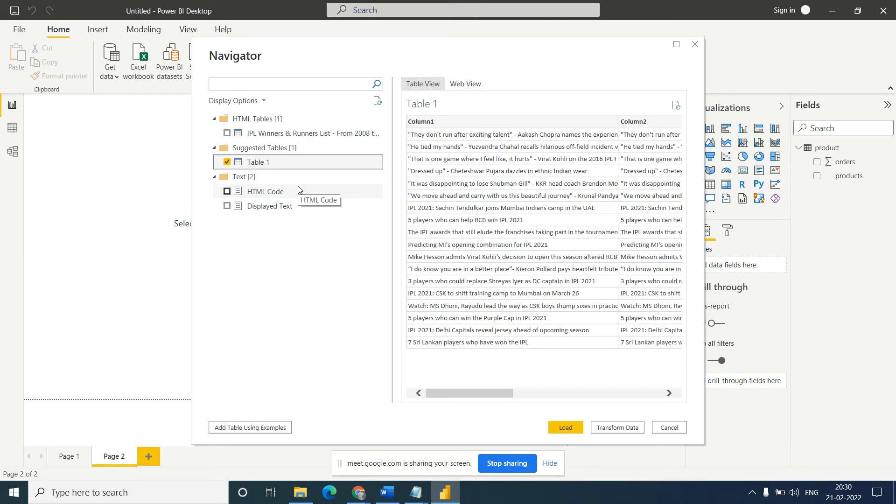
pyautogui.click(227, 162)
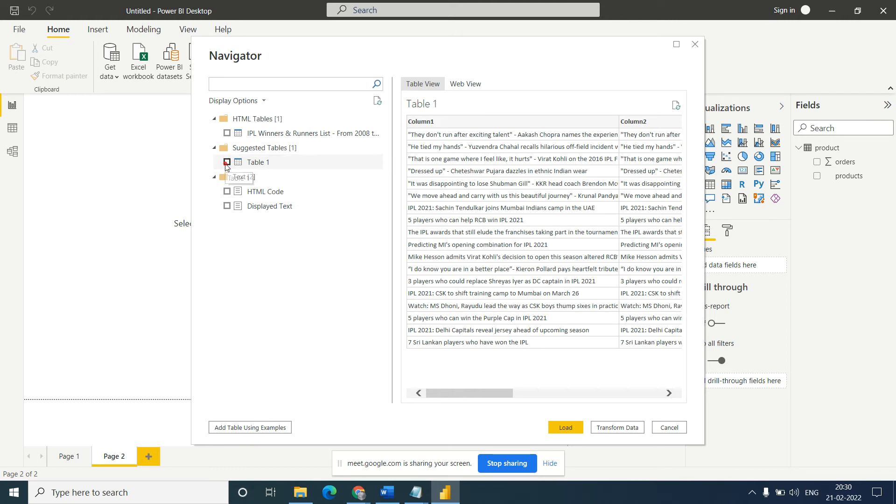
# - Load the HTML table "IPL Winners & Runners List - From 2008 to 2021" into the report
pyautogui.click(227, 134)
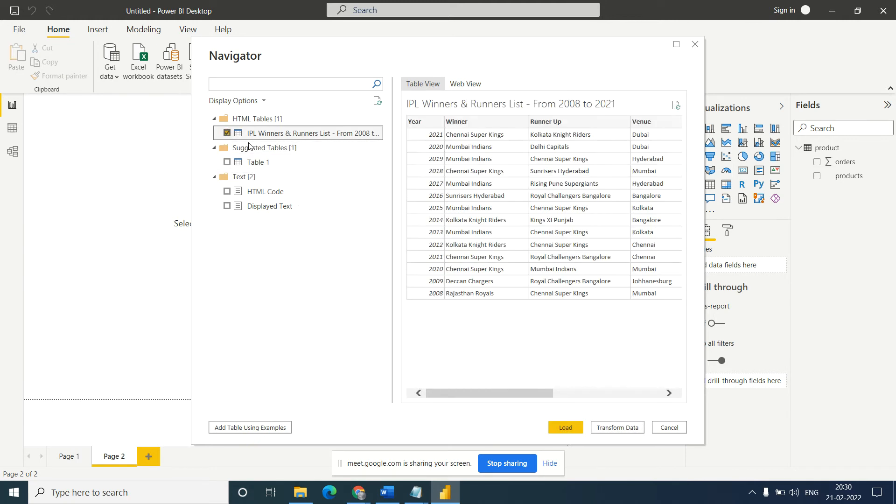
pyautogui.click(566, 428)
pyautogui.hotkey('alt', 'Tab')
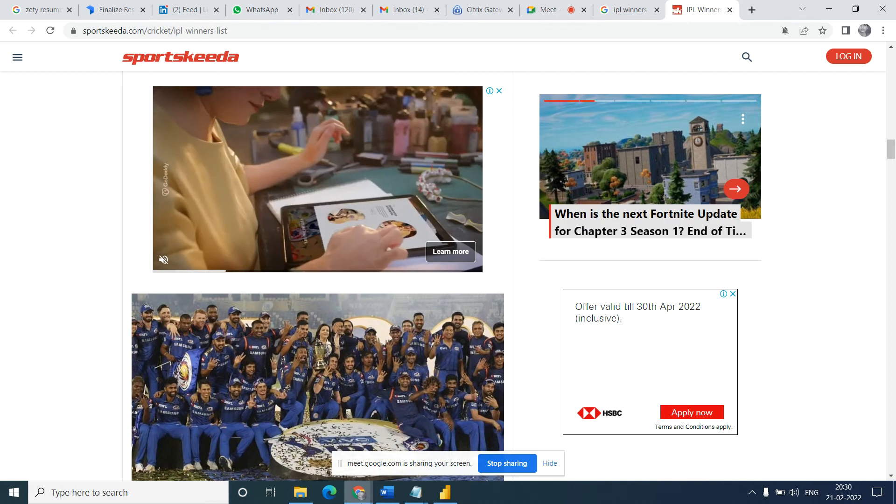
pyautogui.click(446, 494)
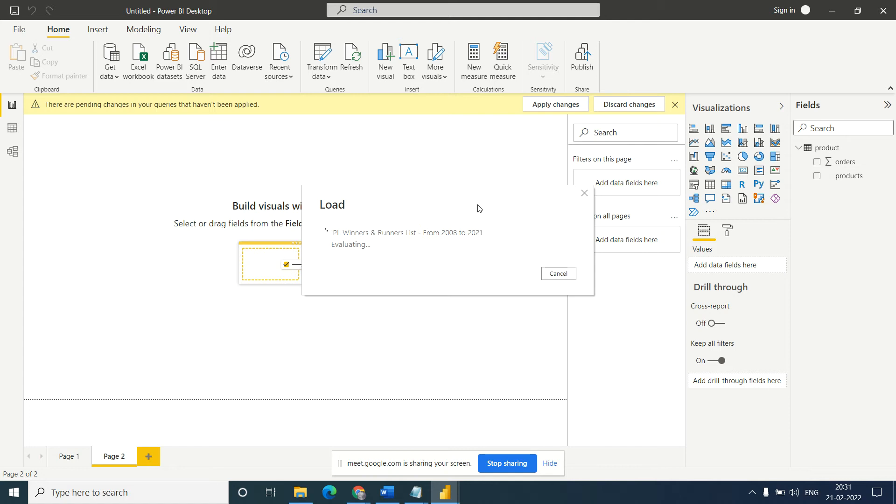
# - Switch to Chrome, review the IPL winners and runners table on the Sportskeeda page, and return to Power BI Desktop
pyautogui.moveTo(358, 500)
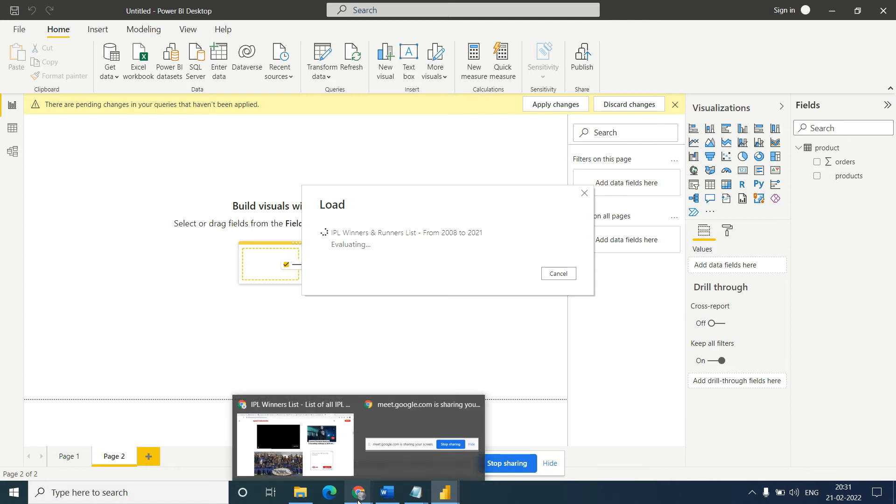
pyautogui.click(328, 460)
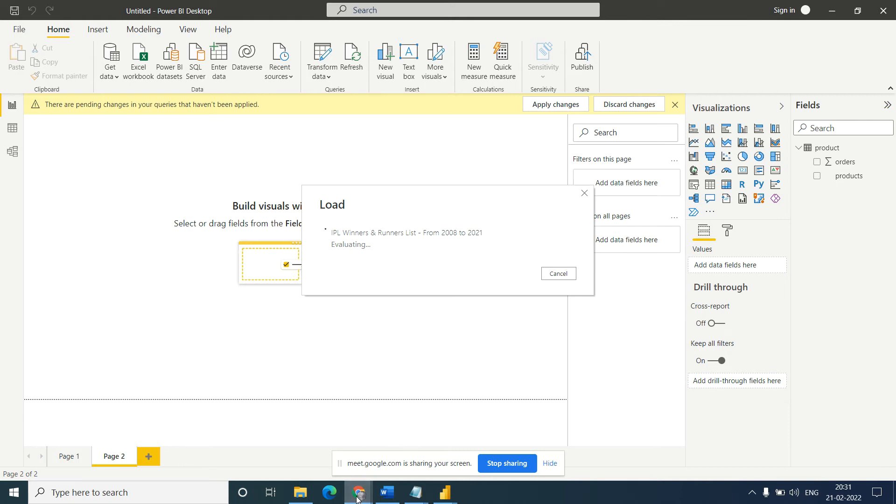
pyautogui.moveTo(358, 500)
pyautogui.click(296, 444)
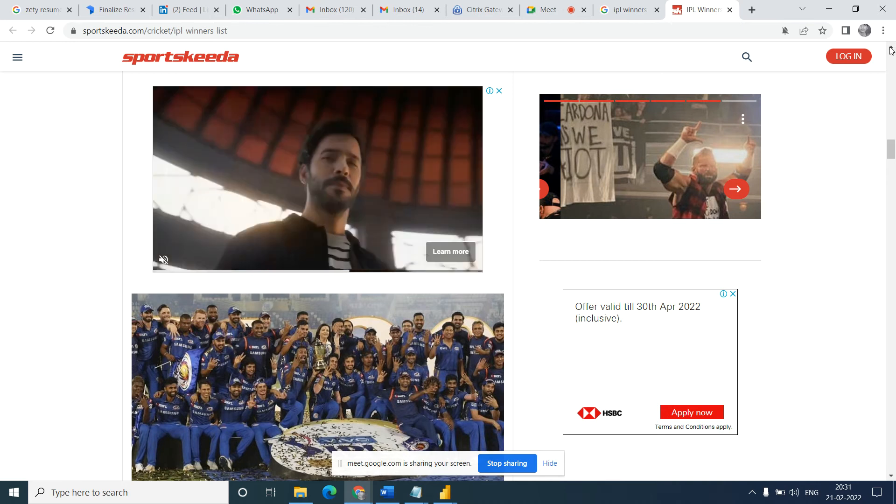
pyautogui.scroll(5, 891, 50)
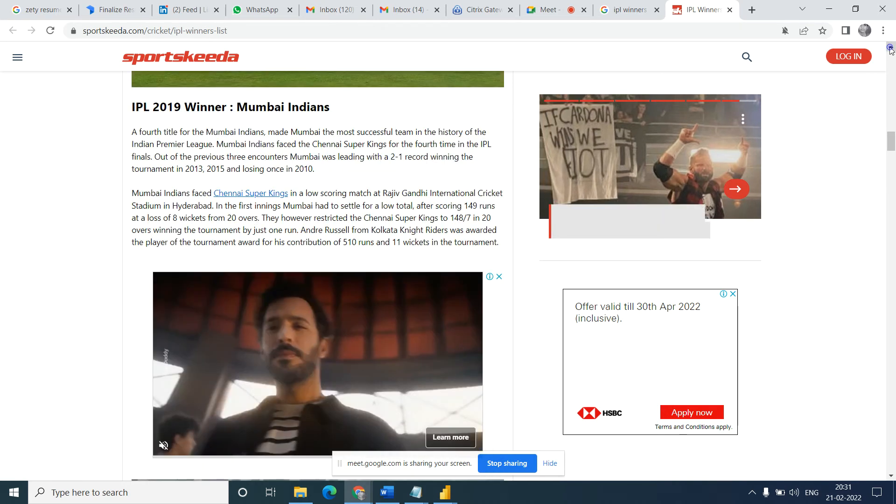
pyautogui.scroll(4, 890, 50)
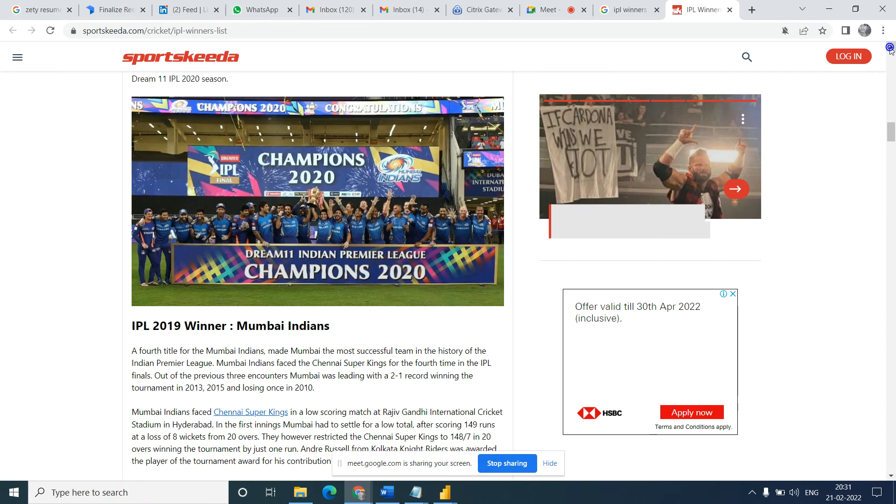
pyautogui.scroll(15, 891, 50)
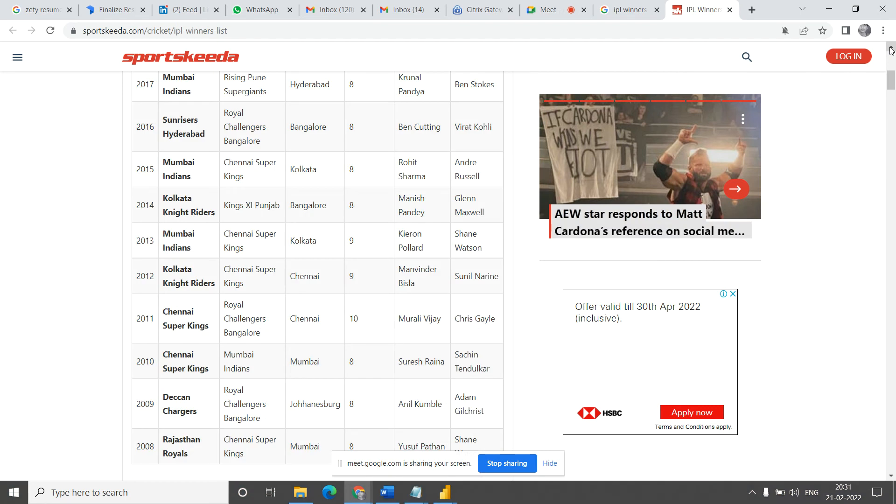
pyautogui.scroll(2, 891, 50)
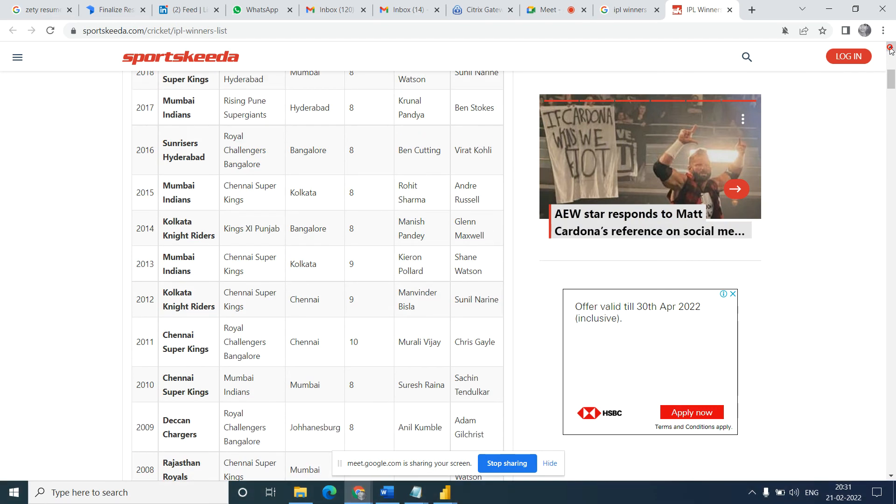
pyautogui.scroll(8, 891, 50)
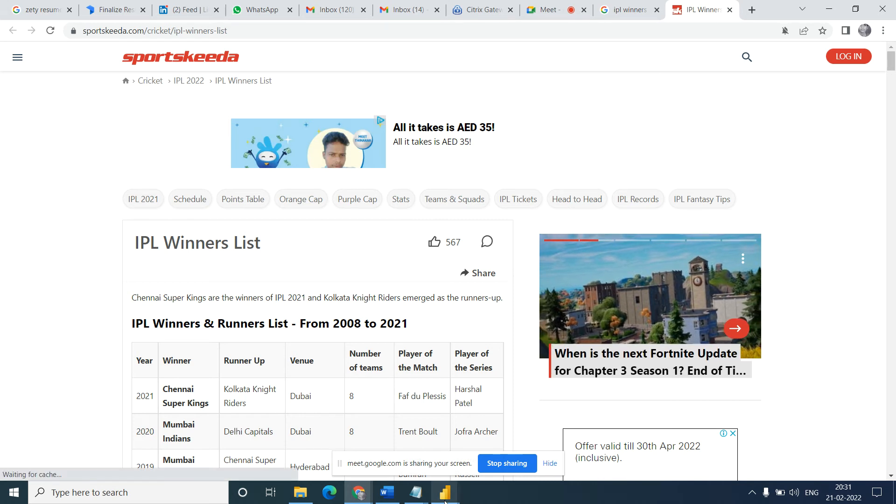
pyautogui.moveTo(445, 501)
pyautogui.moveTo(368, 448)
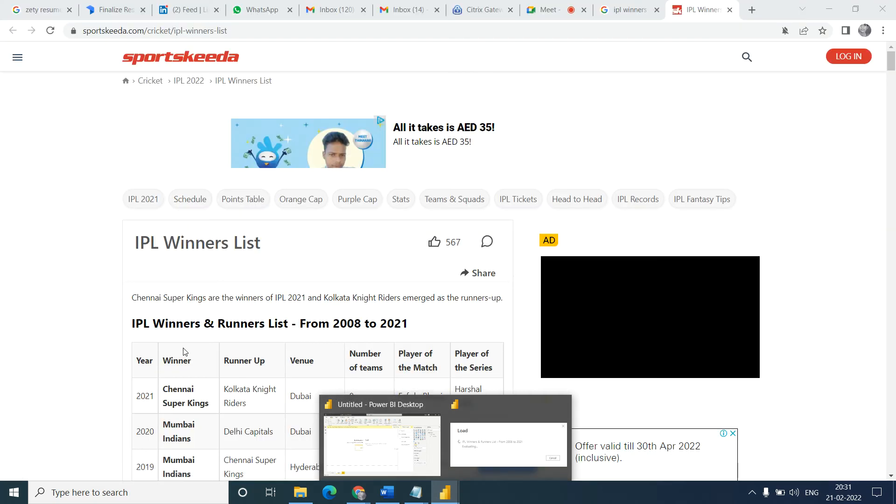
pyautogui.click(79, 360)
pyautogui.scroll(-2, 80, 359)
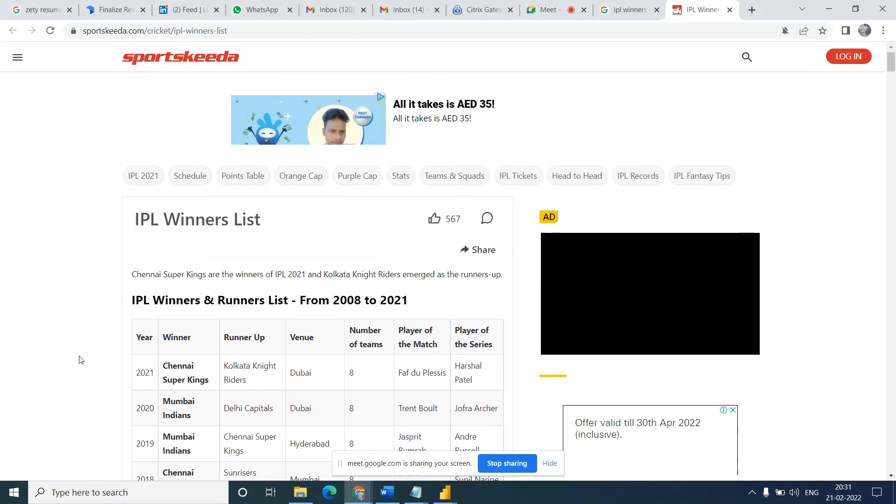
pyautogui.scroll(-2, 80, 359)
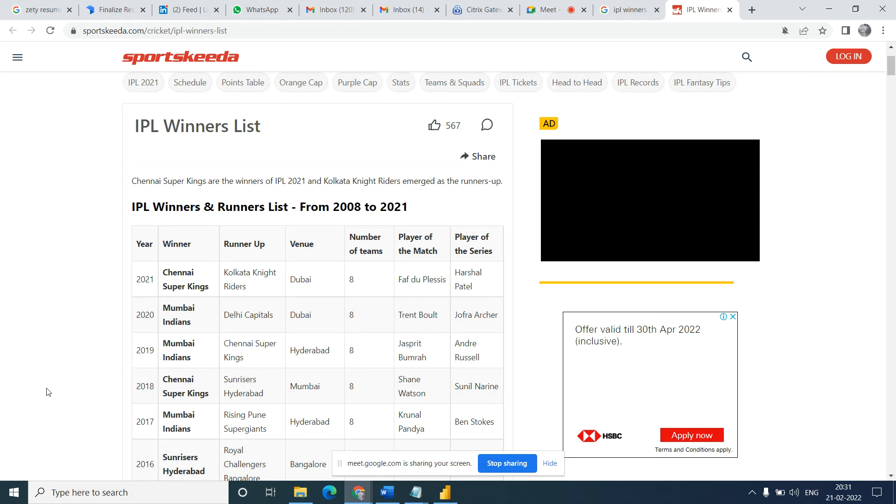
pyautogui.moveTo(448, 500)
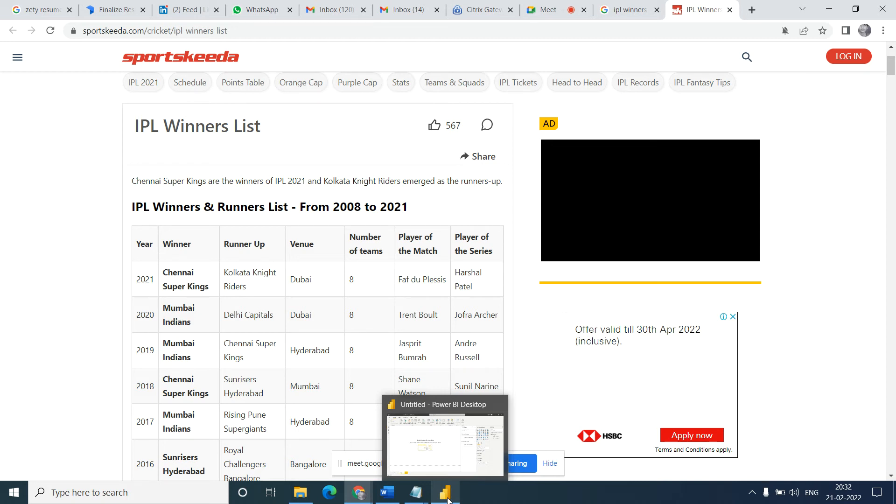
pyautogui.click(448, 500)
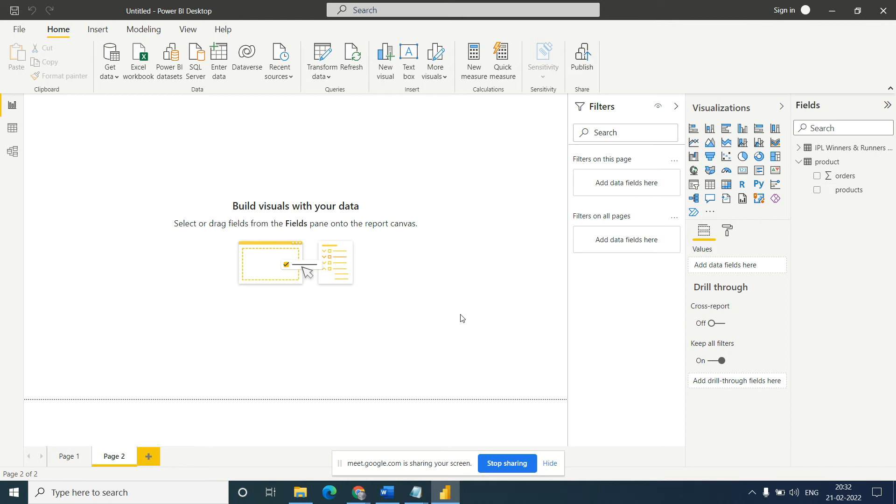
# - Collapse the product table's fields, examine the IPL Winners & Runners table in the data model, and return to the report
pyautogui.click(800, 162)
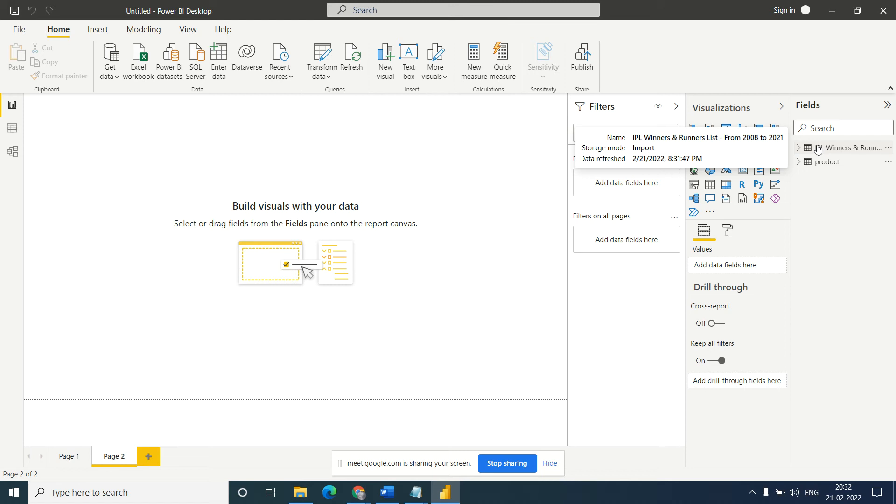
pyautogui.click(818, 149)
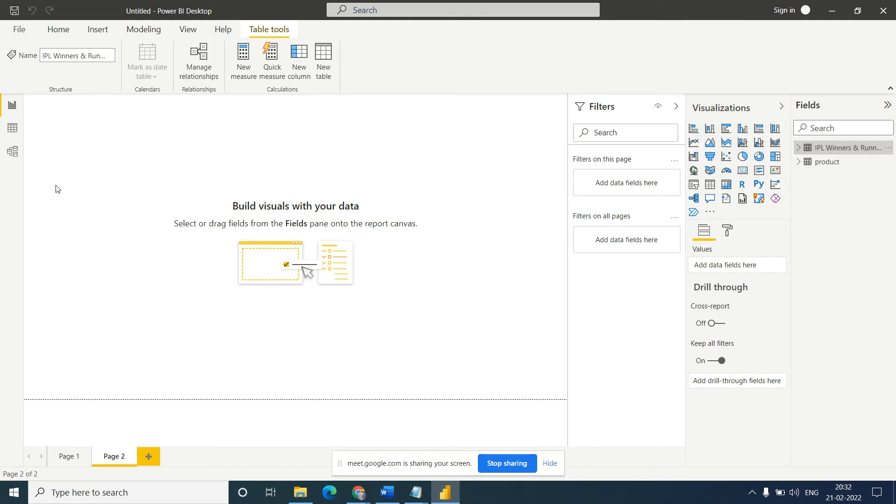
pyautogui.click(13, 153)
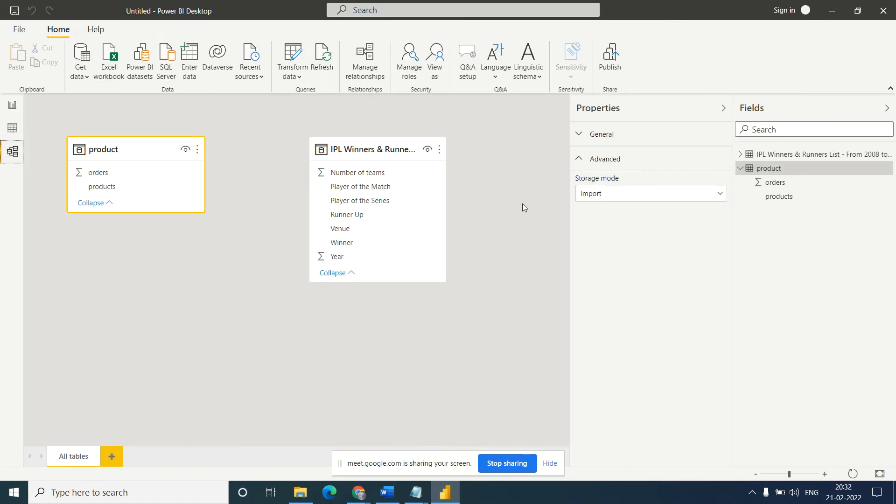
pyautogui.click(777, 156)
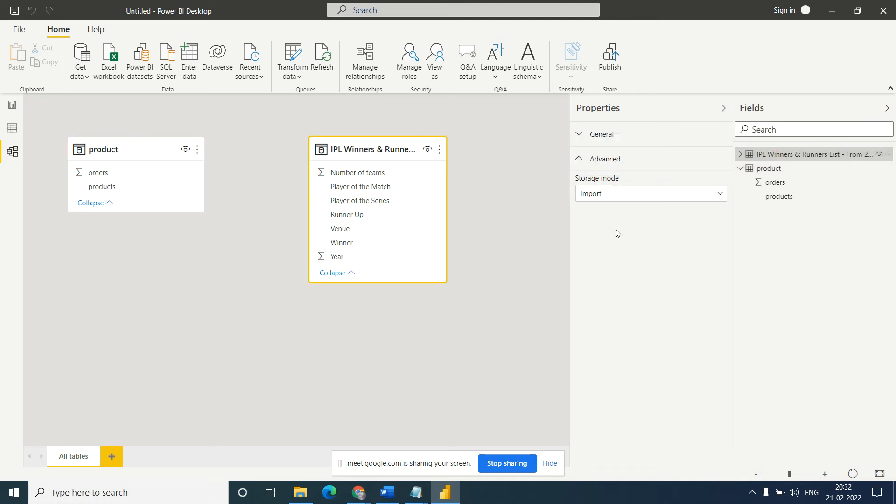
pyautogui.click(12, 106)
pyautogui.click(475, 163)
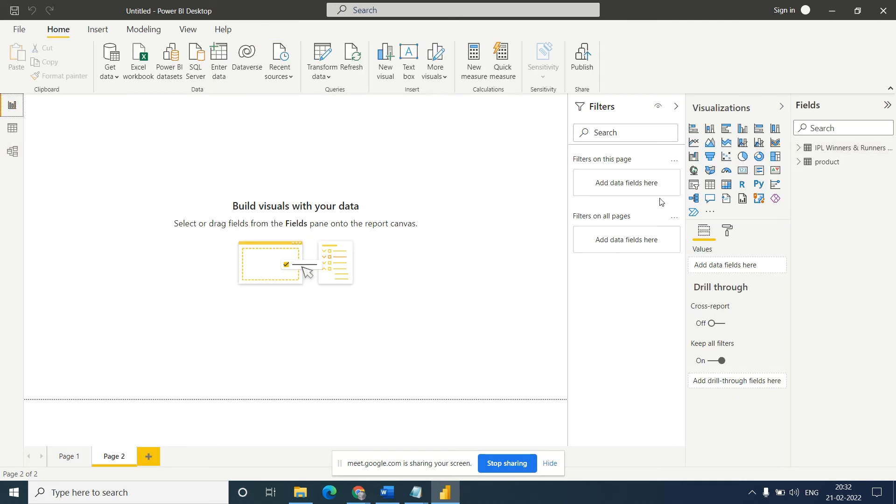
# - Create an enlarged table visual on Page 2 with the Venue and Player of the Series fields from the IPL Winners & Runners table
pyautogui.click(799, 149)
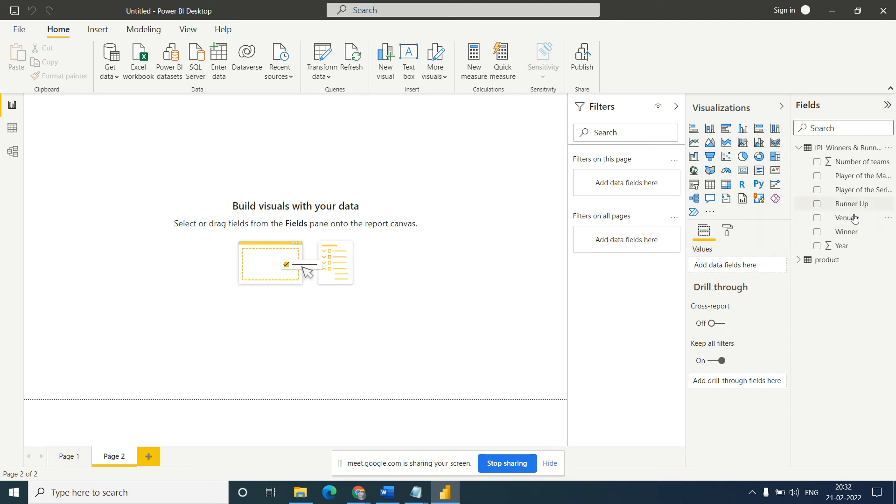
pyautogui.click(817, 218)
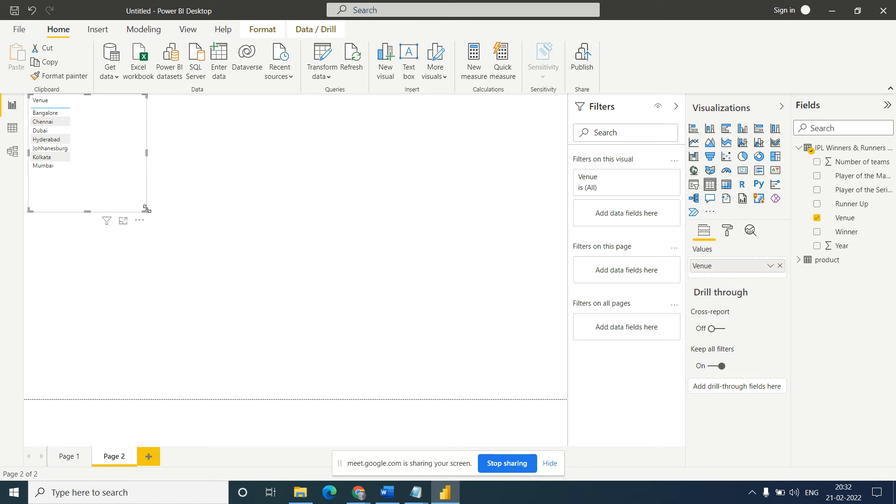
pyautogui.moveTo(146, 210); pyautogui.dragTo(233, 276)
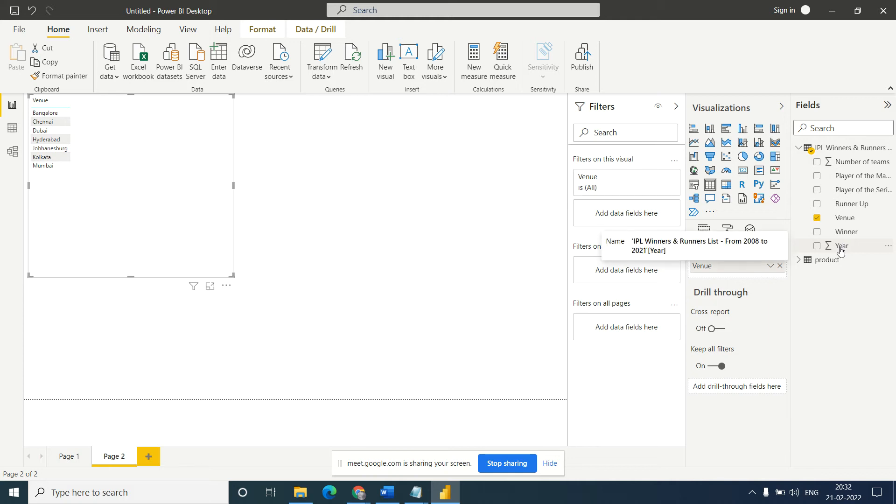
pyautogui.moveTo(841, 250)
pyautogui.mouseDown()
pyautogui.moveTo(789, 265)
pyautogui.moveTo(842, 248)
pyautogui.moveTo(813, 250)
pyautogui.moveTo(742, 279)
pyautogui.moveTo(855, 212)
pyautogui.moveTo(868, 229)
pyautogui.moveTo(856, 190)
pyautogui.moveTo(748, 275)
pyautogui.moveTo(727, 279)
pyautogui.moveTo(746, 282)
pyautogui.mouseUp()
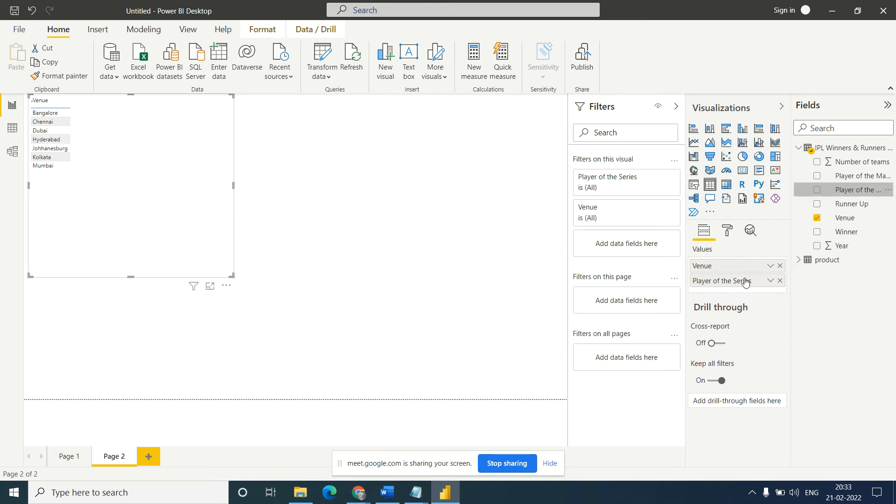
# - Summarize Player of the Series by Count in the Venue table and convert the visual to a stacked column chart
pyautogui.click(770, 280)
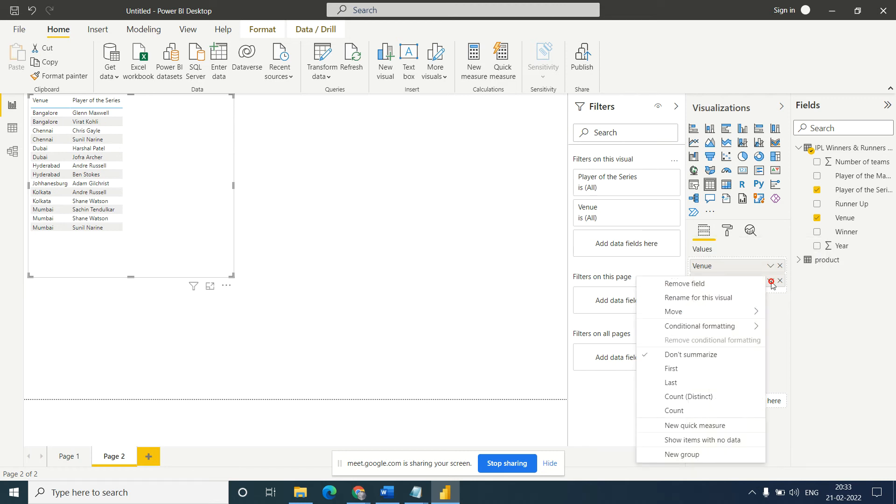
pyautogui.click(680, 412)
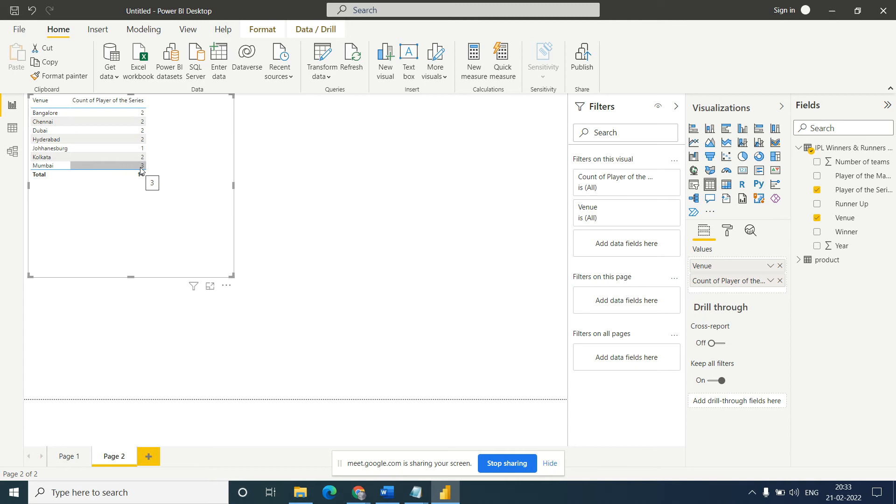
pyautogui.click(710, 130)
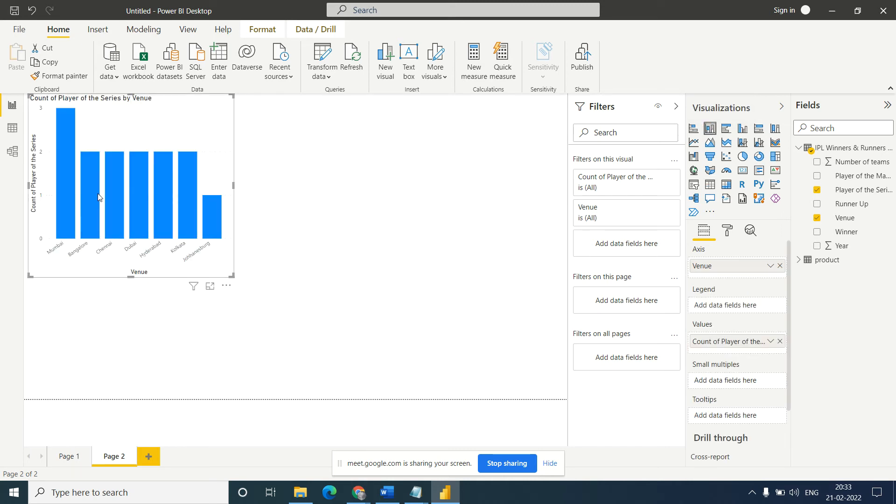
pyautogui.moveTo(72, 182)
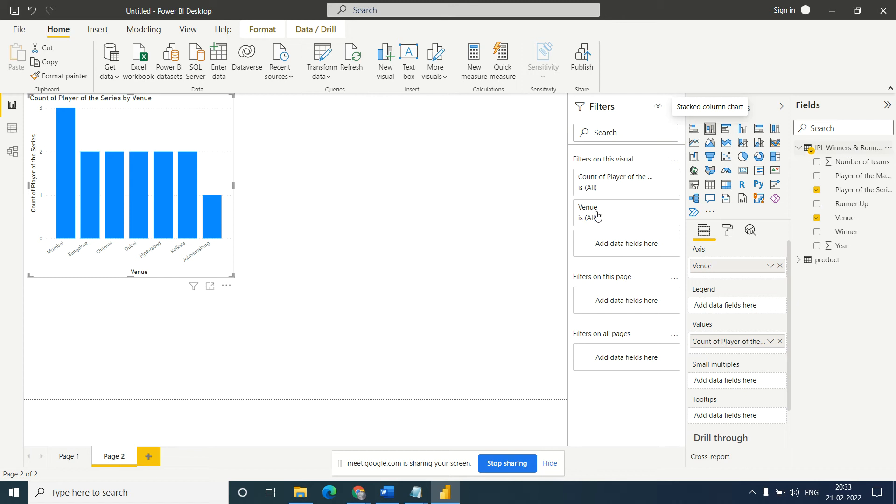
# - Switch to Chrome, check the venues and series players in the Sportskeeda IPL winners table, and return to Power BI Desktop
pyautogui.moveTo(355, 498)
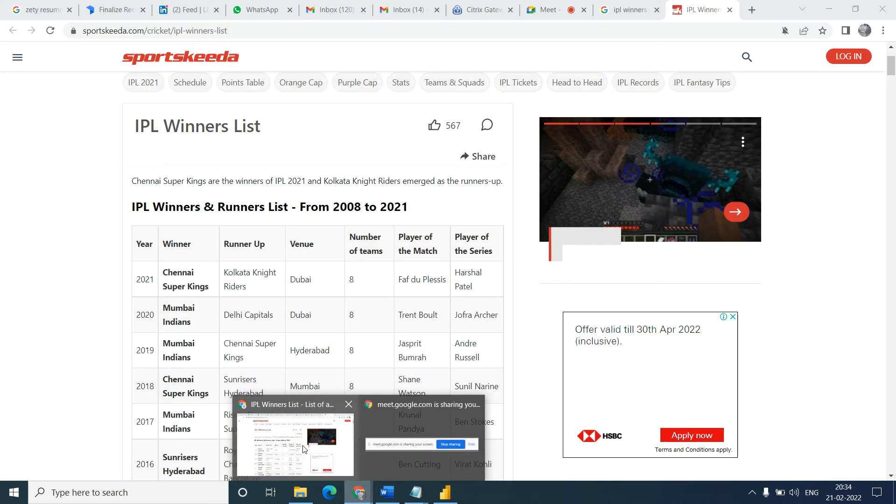
pyautogui.click(302, 445)
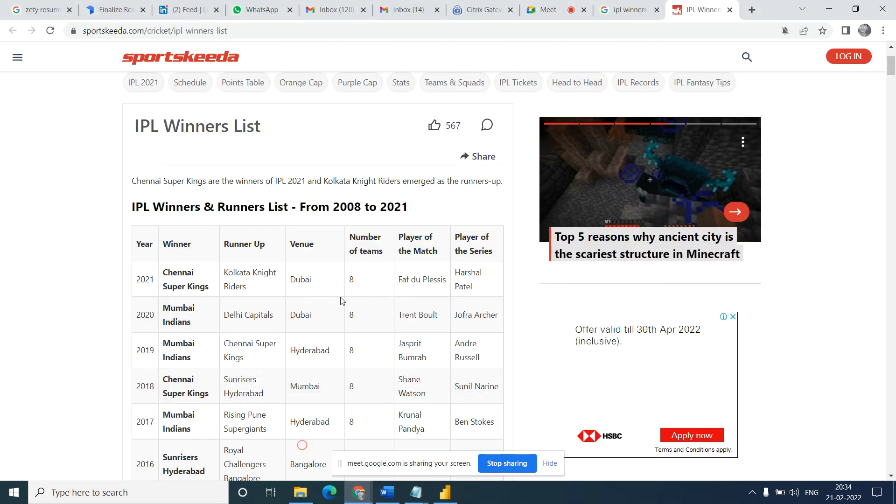
pyautogui.click(36, 239)
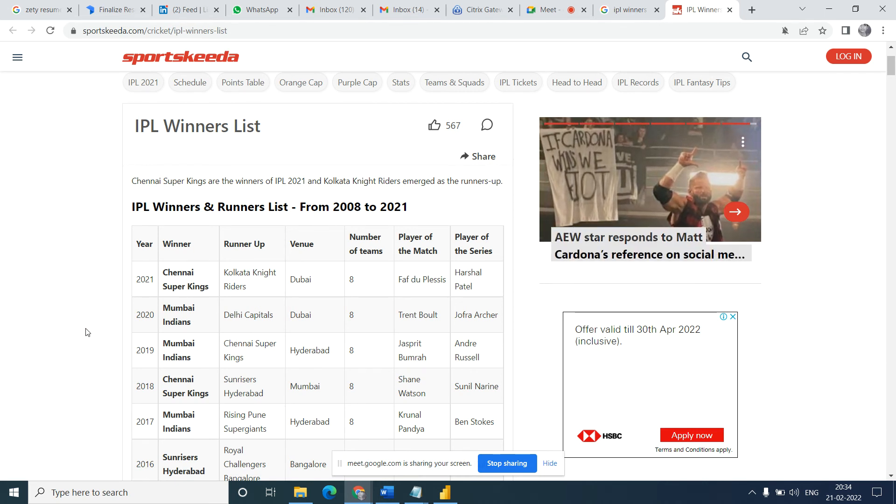
pyautogui.click(446, 493)
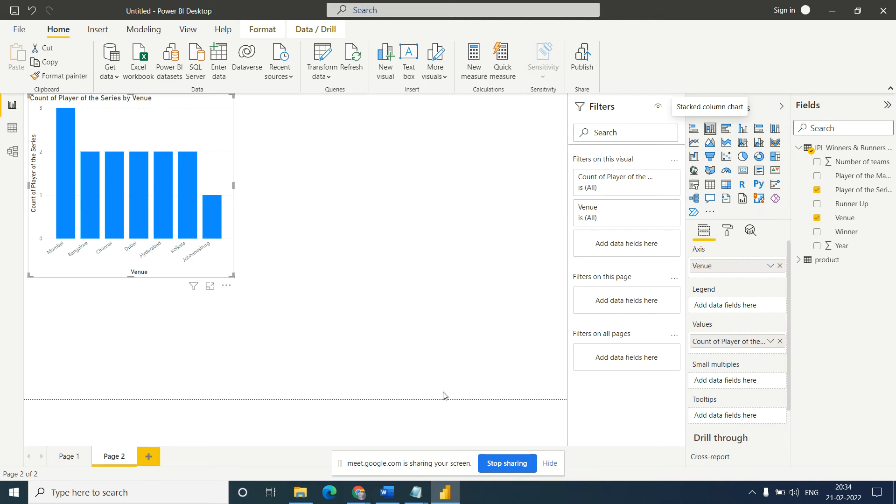
# - Switch to the untitled Notepad notes and review Task4 and its assignment on future population data by country
pyautogui.moveTo(417, 498)
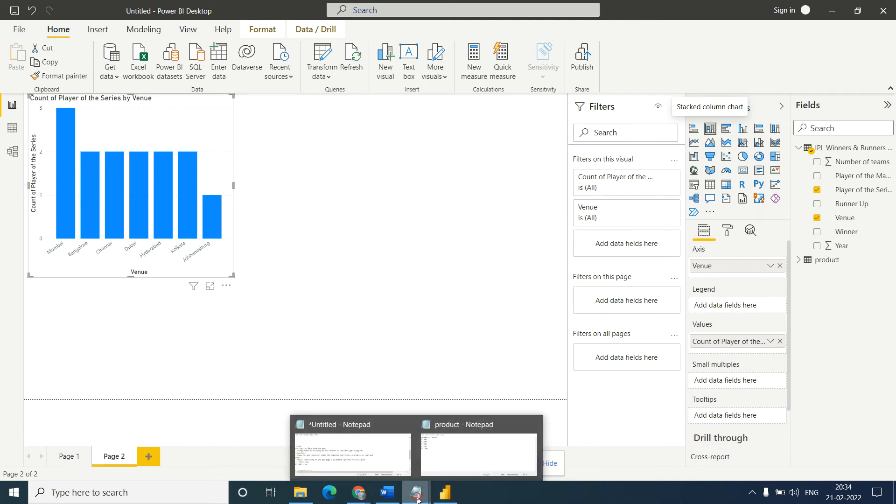
pyautogui.click(353, 449)
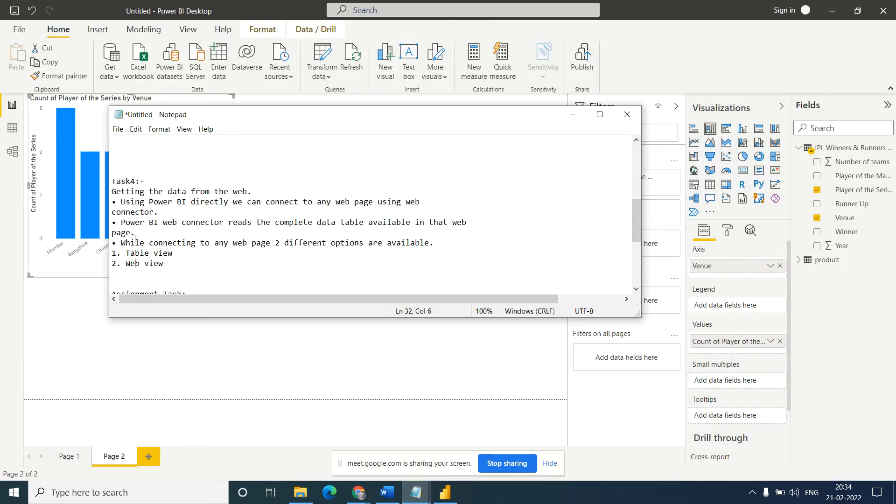
pyautogui.press('Down')
pyautogui.press('Down')
pyautogui.press('Down')
pyautogui.press('Down')
pyautogui.press('Down')
pyautogui.press('Down')
pyautogui.press('Down')
pyautogui.press('Down')
pyautogui.press('Down')
pyautogui.press('Down')
pyautogui.press('Down')
pyautogui.press('Down')
pyautogui.press('Down')
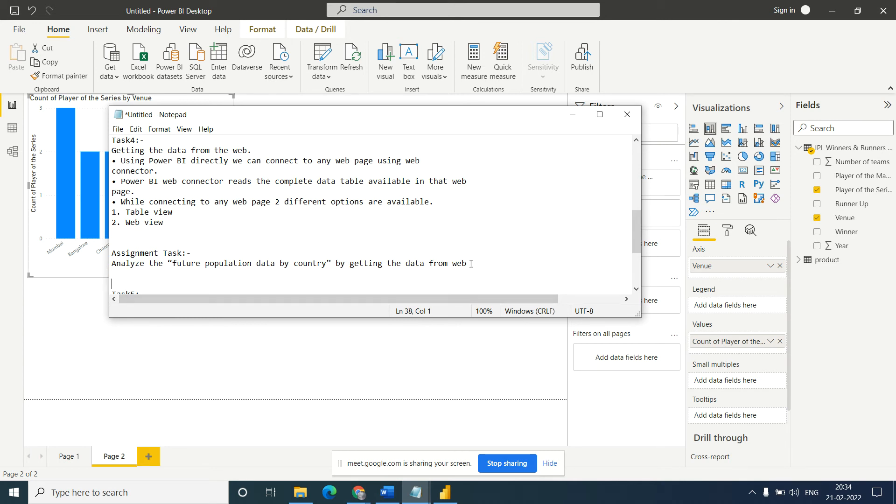
pyautogui.moveTo(173, 262); pyautogui.dragTo(328, 265)
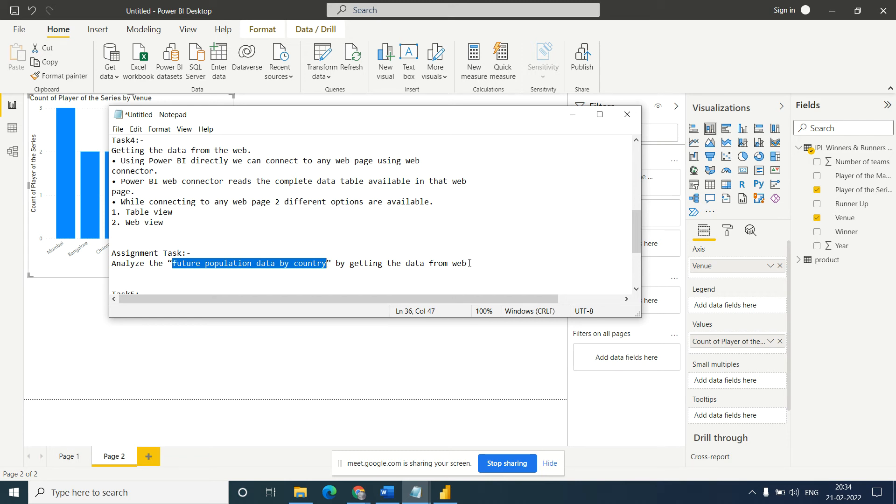
pyautogui.moveTo(470, 264); pyautogui.dragTo(111, 264)
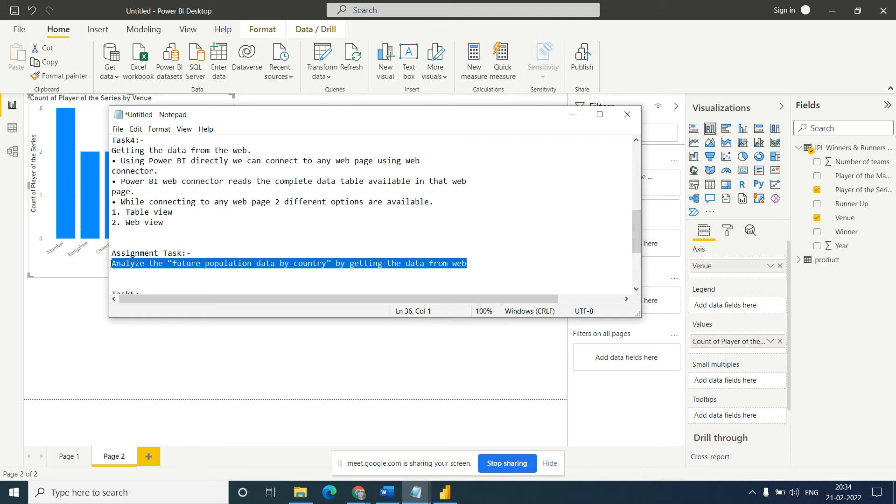
# - Read on in the Notepad notes to the Task5 description and the note on storage modes
pyautogui.click(214, 265)
pyautogui.press('Down')
pyautogui.press('Down')
pyautogui.press('Down')
pyautogui.press('Down')
pyautogui.press('Down')
pyautogui.press('Down')
pyautogui.press('Down')
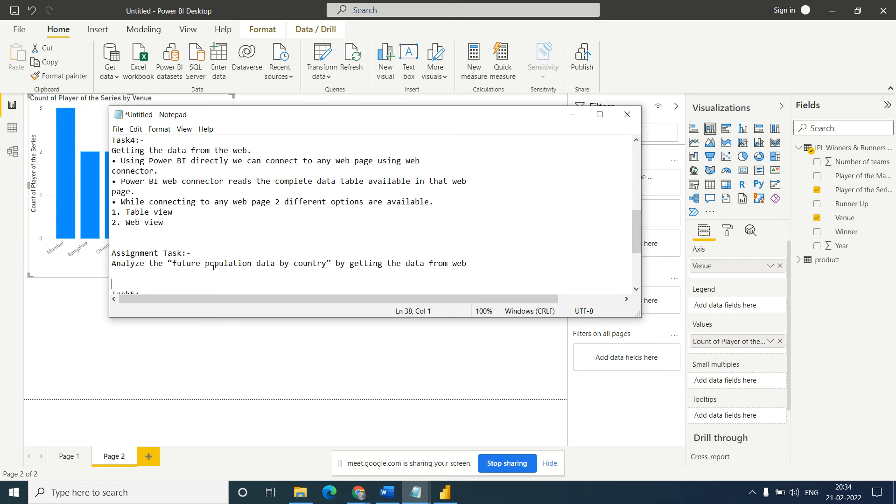
pyautogui.press('Down')
pyautogui.press('Down')
pyautogui.press('Down')
pyautogui.press('Down')
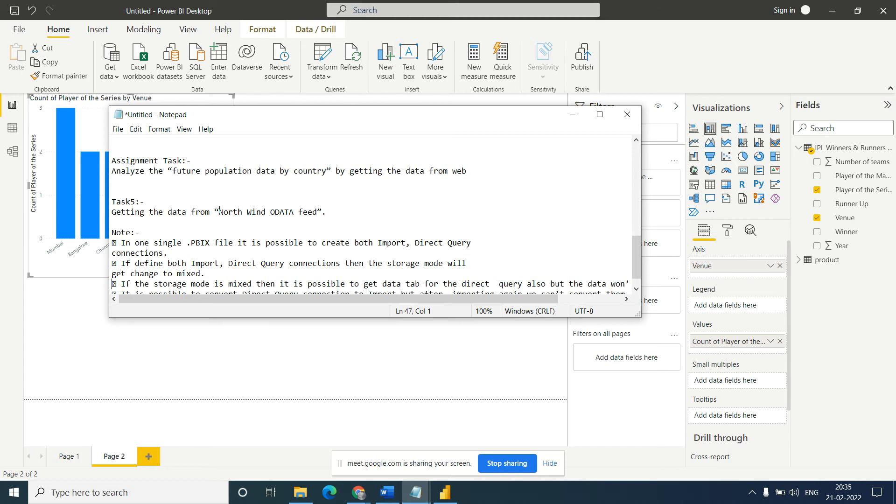
# - Copy "North Wind ODATA feed" from the Task5 notes and search Google for it in Chrome
pyautogui.moveTo(218, 212); pyautogui.dragTo(320, 213)
pyautogui.hotkey('ctrl', 'c')
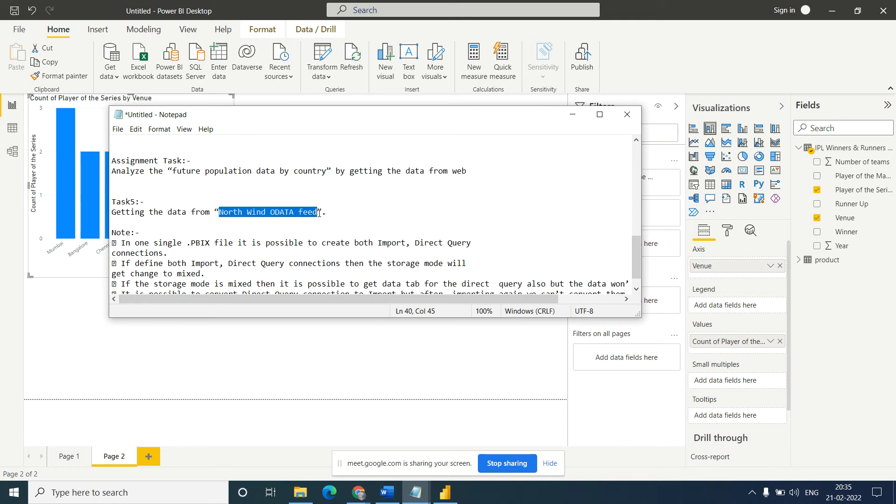
pyautogui.click(358, 493)
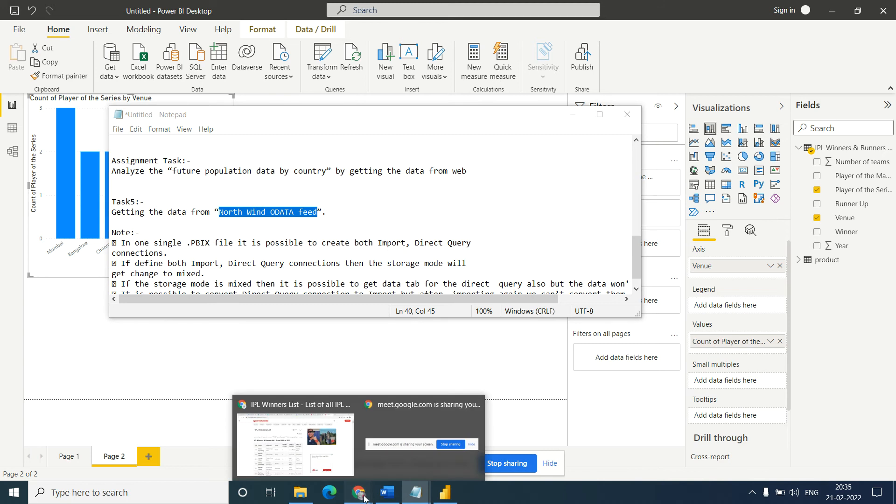
pyautogui.click(312, 452)
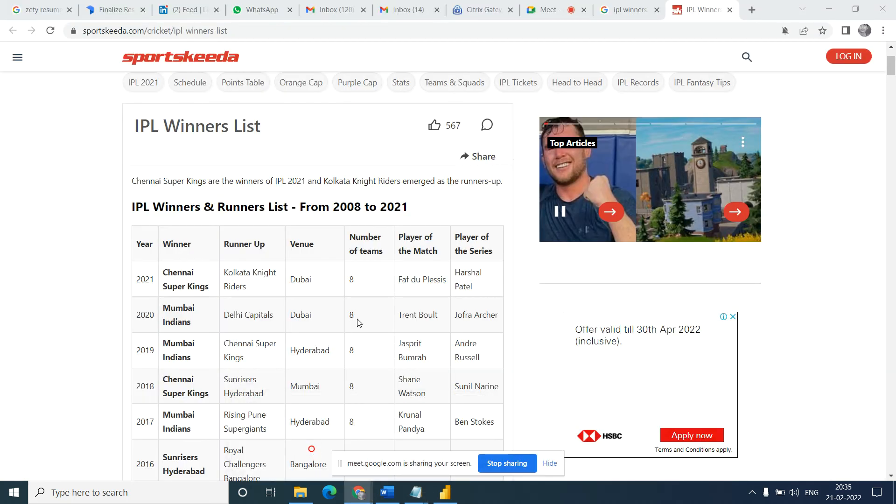
pyautogui.click(630, 9)
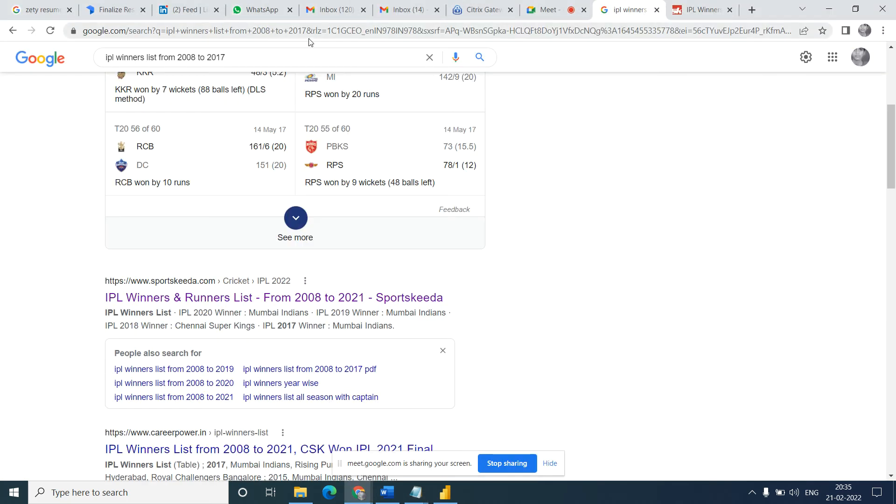
pyautogui.tripleClick(241, 57)
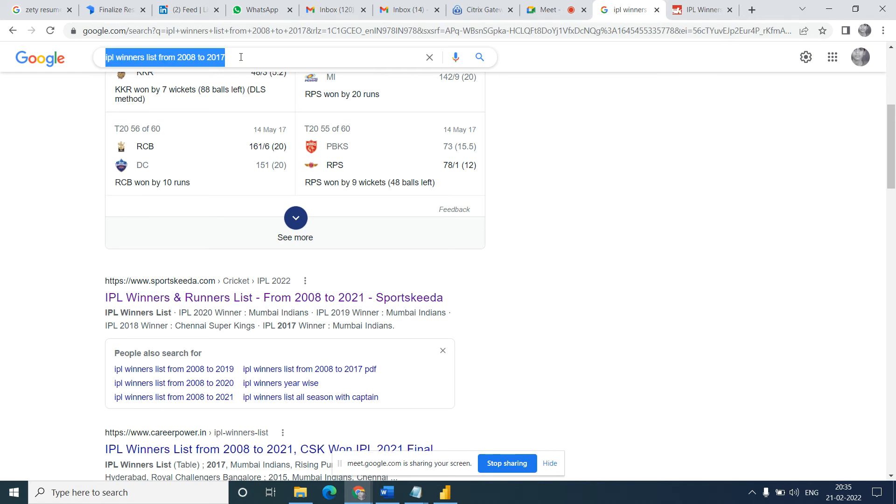
pyautogui.hotkey('ctrl', 'v')
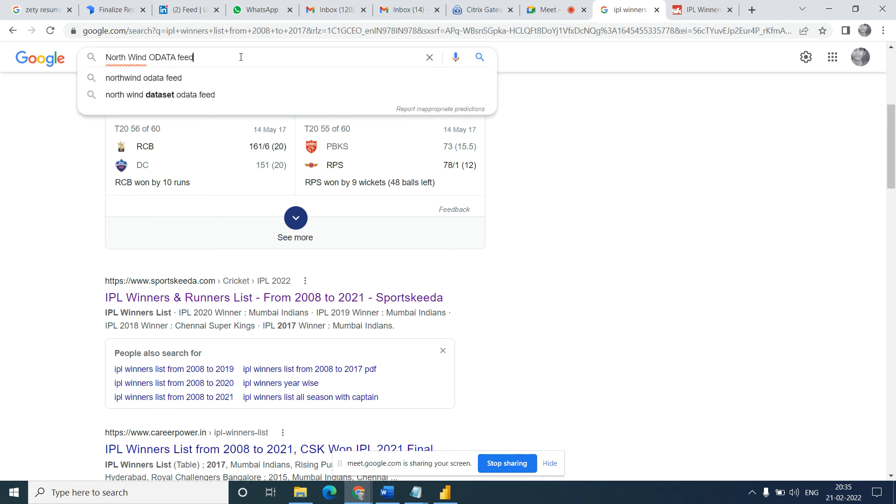
pyautogui.press('Return')
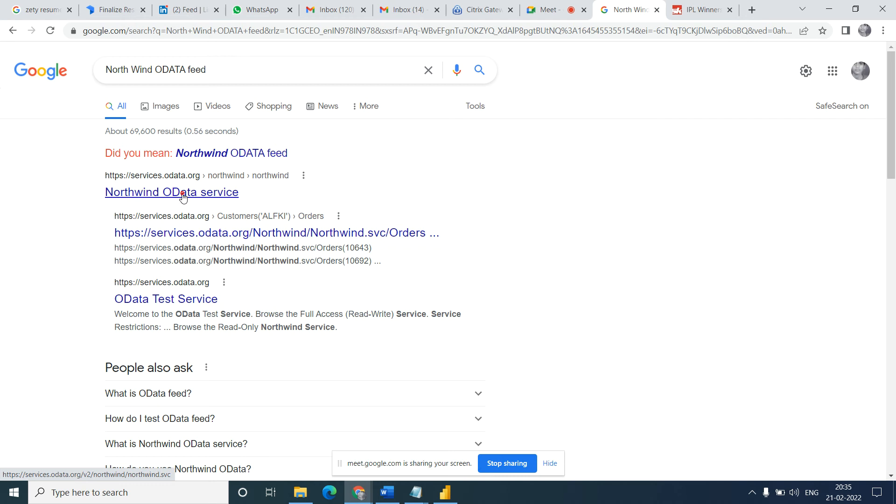
# - Open the Northwind OData service result in a new tab, close the Sportskeeda page, and examine the service's XML collections
pyautogui.middleClick(182, 196)
pyautogui.click(666, 11)
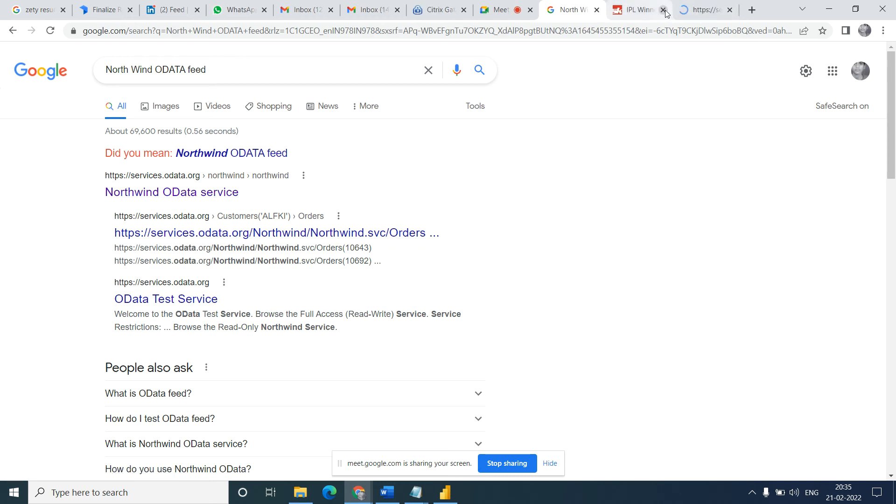
pyautogui.click(695, 18)
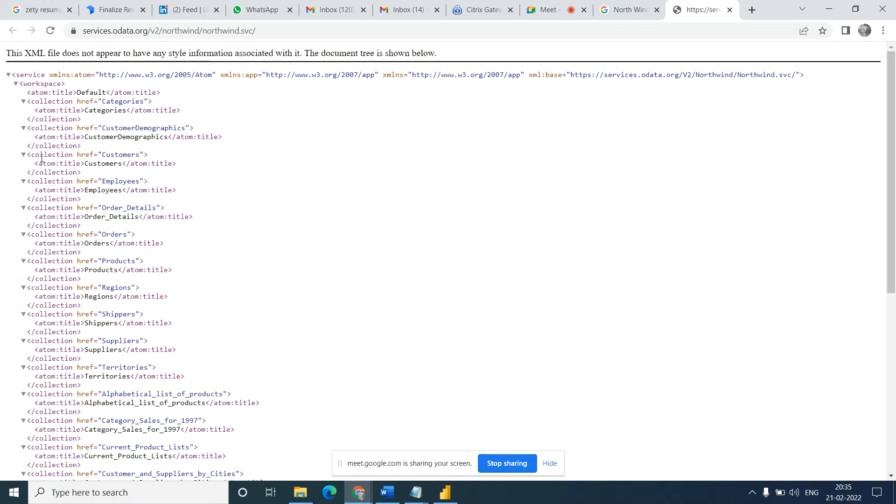
pyautogui.click(620, 14)
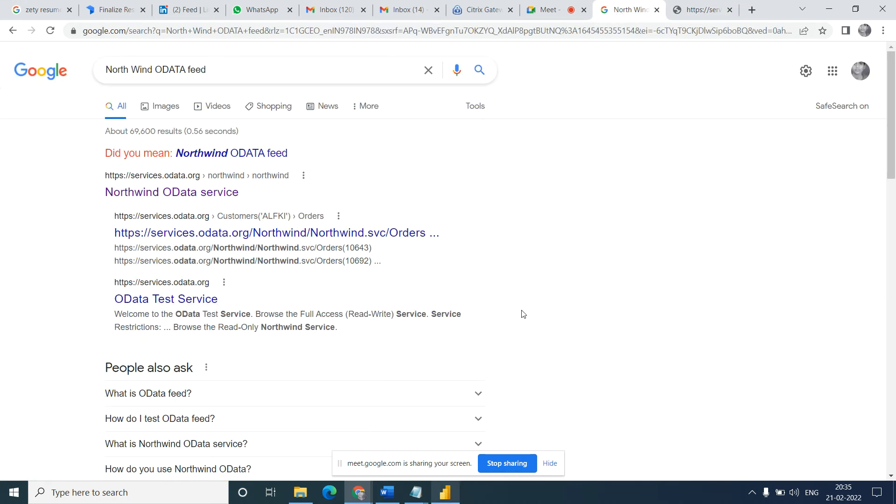
pyautogui.click(702, 10)
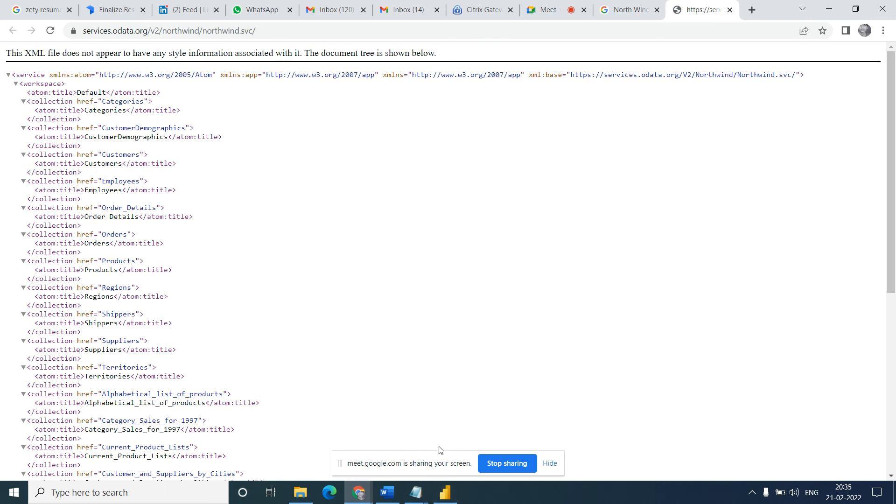
# - Switch back to Power BI Desktop, add a new report page, and collapse the IPL Winners & Runners table's fields
pyautogui.click(445, 493)
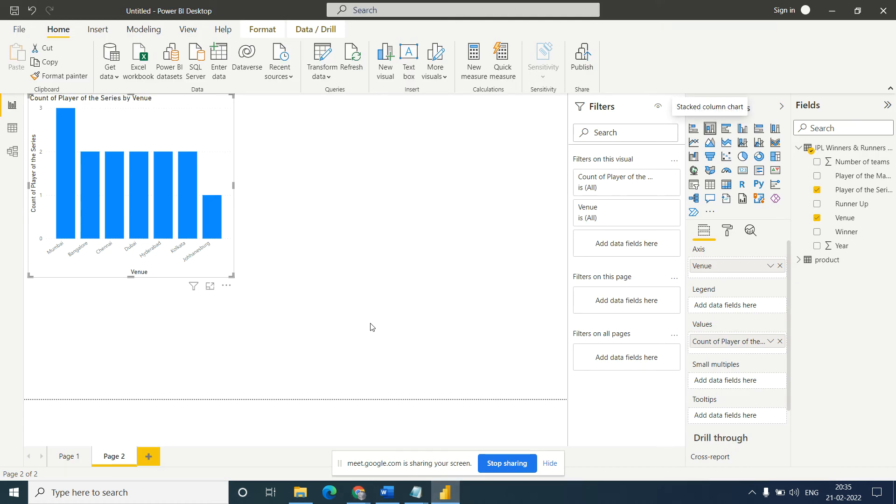
pyautogui.click(149, 459)
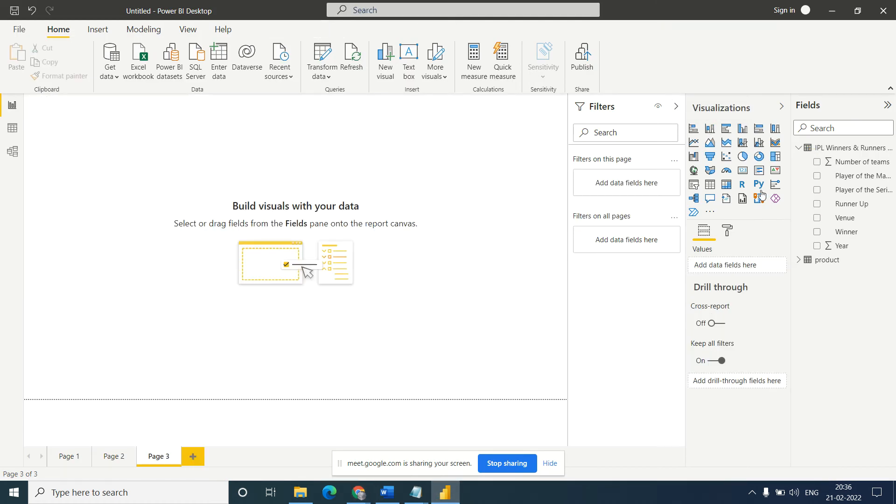
pyautogui.click(800, 148)
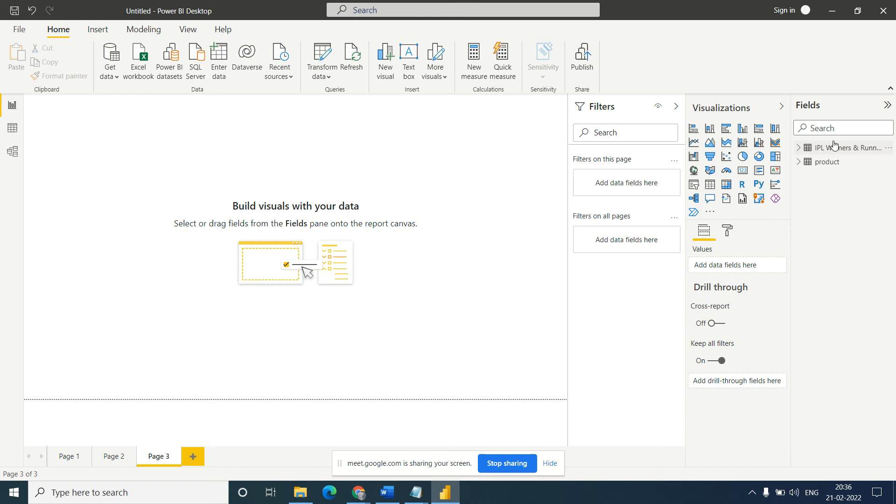
pyautogui.click(118, 83)
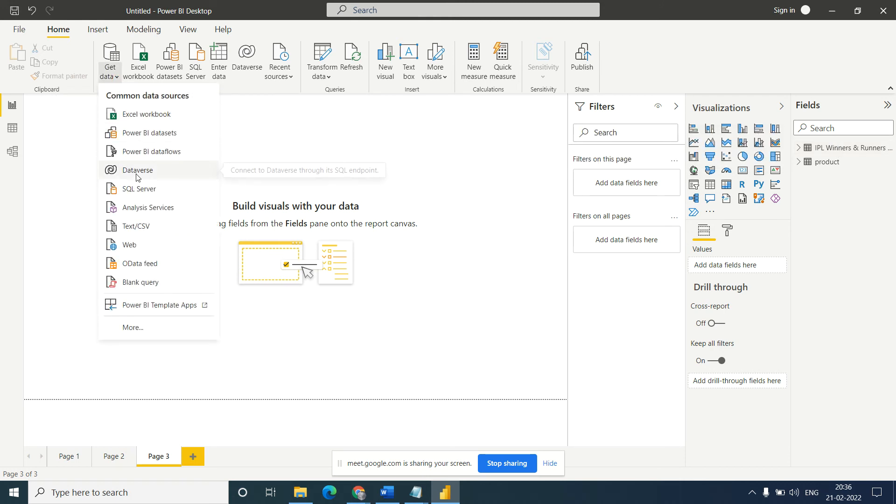
pyautogui.click(138, 265)
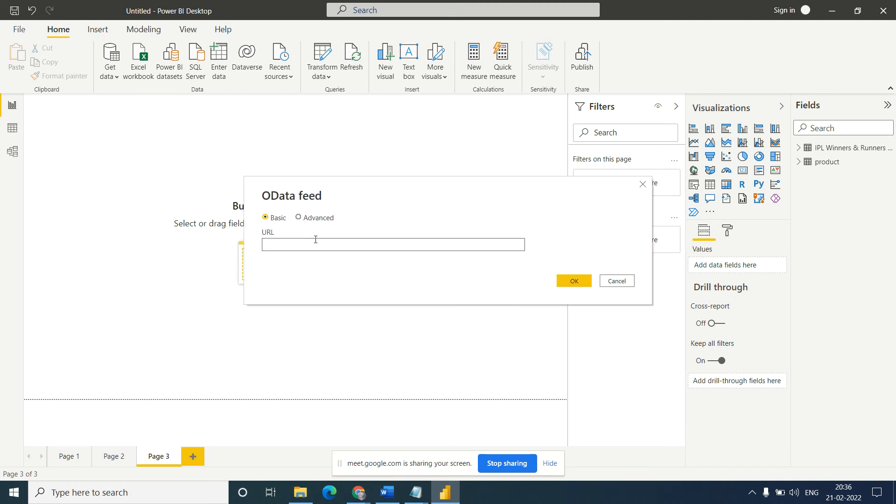
pyautogui.moveTo(358, 493)
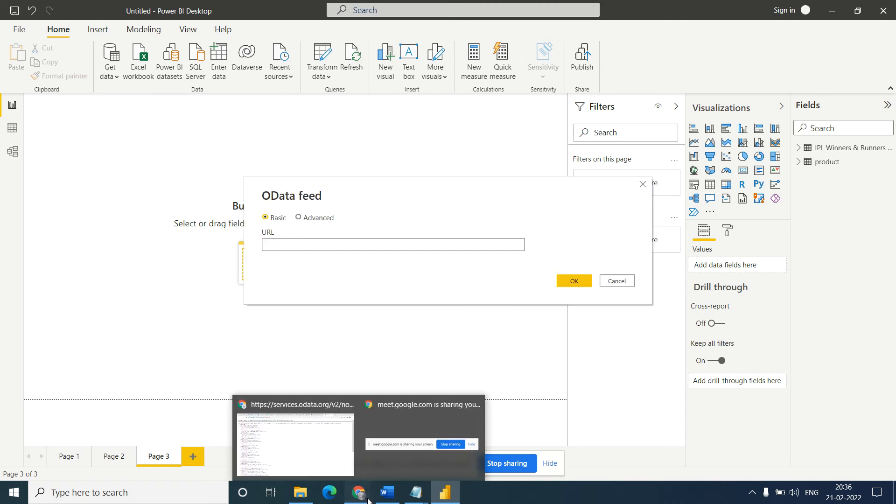
pyautogui.click(300, 451)
pyautogui.click(271, 29)
pyautogui.hotkey('ctrl', 'c')
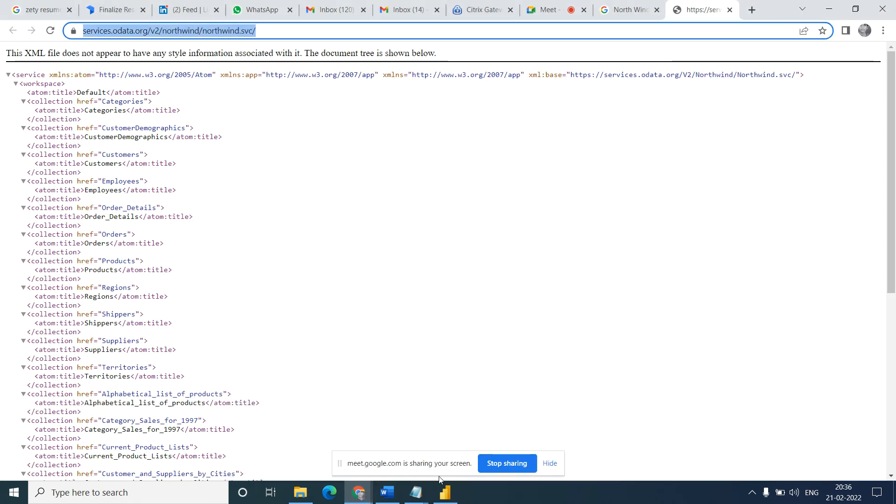
pyautogui.click(443, 491)
pyautogui.click(328, 246)
pyautogui.hotkey('ctrl', 'v')
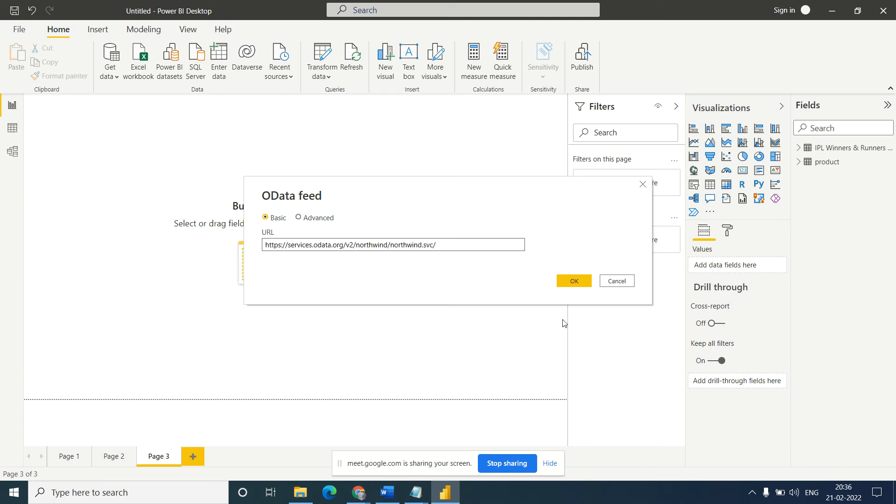
pyautogui.click(576, 282)
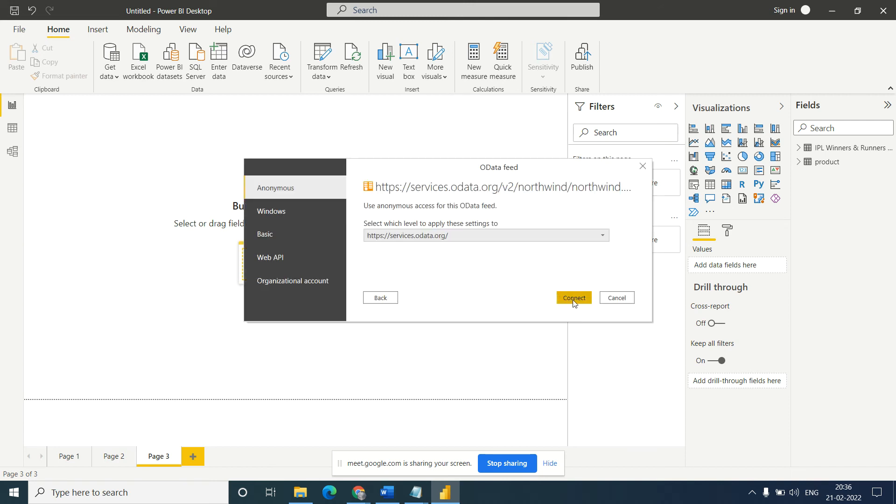
# - Connect to the Northwind OData feed with anonymous access and load its Order_Details, Customers, Orders and Products tables
pyautogui.click(574, 301)
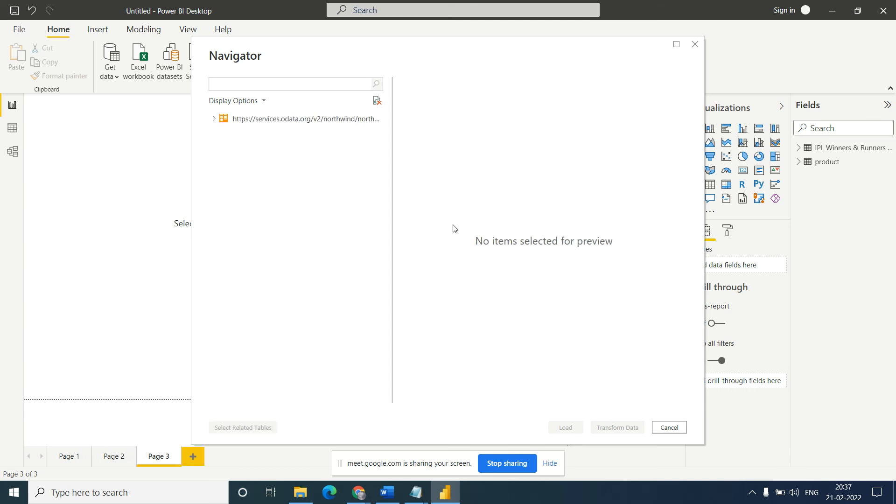
pyautogui.click(214, 118)
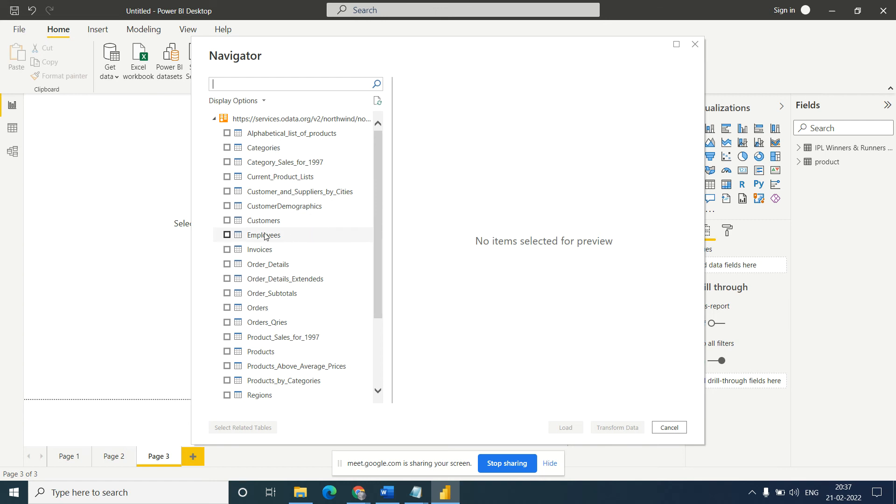
pyautogui.click(227, 265)
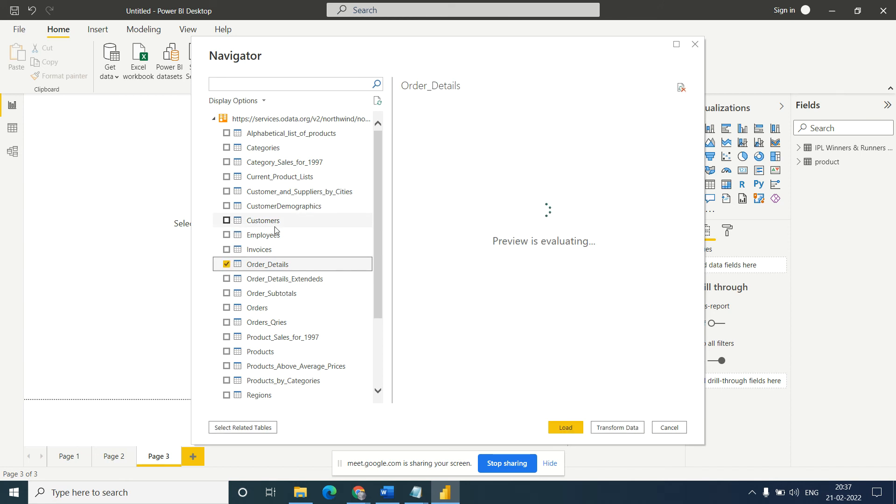
pyautogui.click(227, 221)
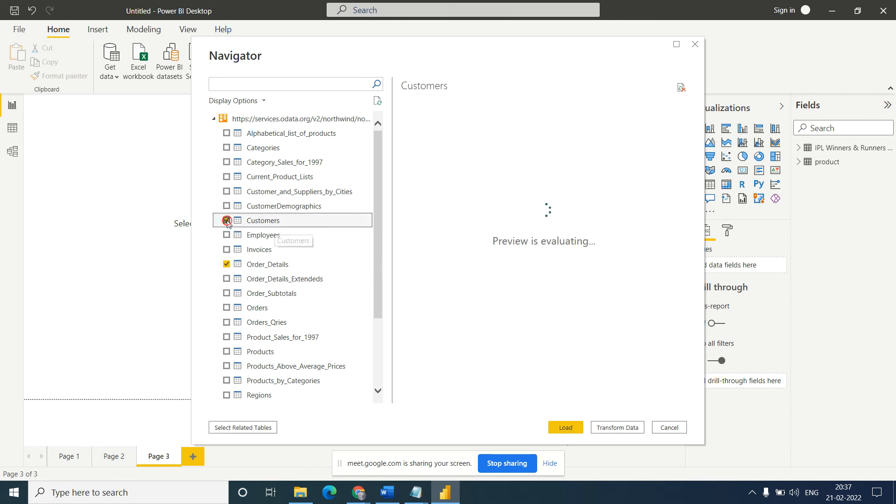
pyautogui.click(227, 308)
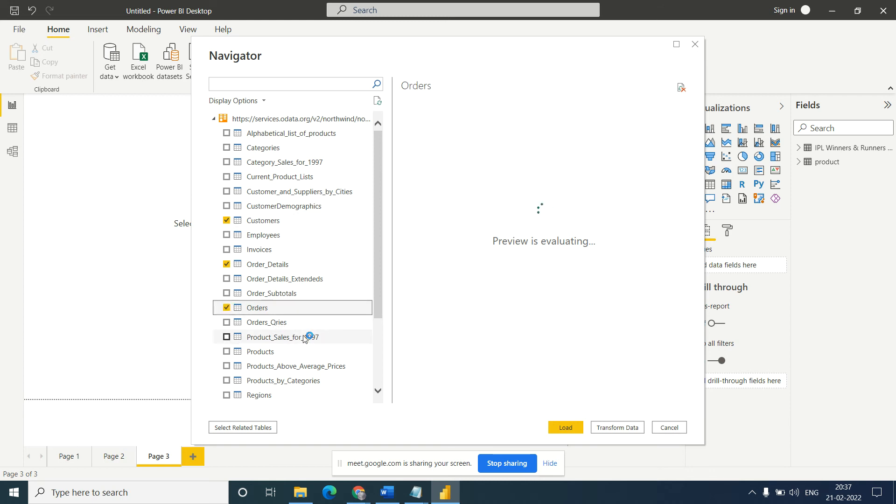
pyautogui.click(227, 353)
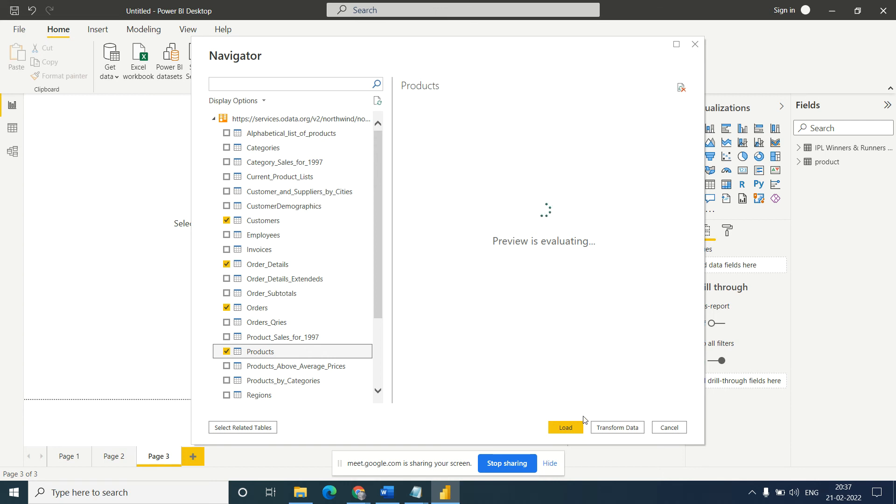
pyautogui.click(564, 429)
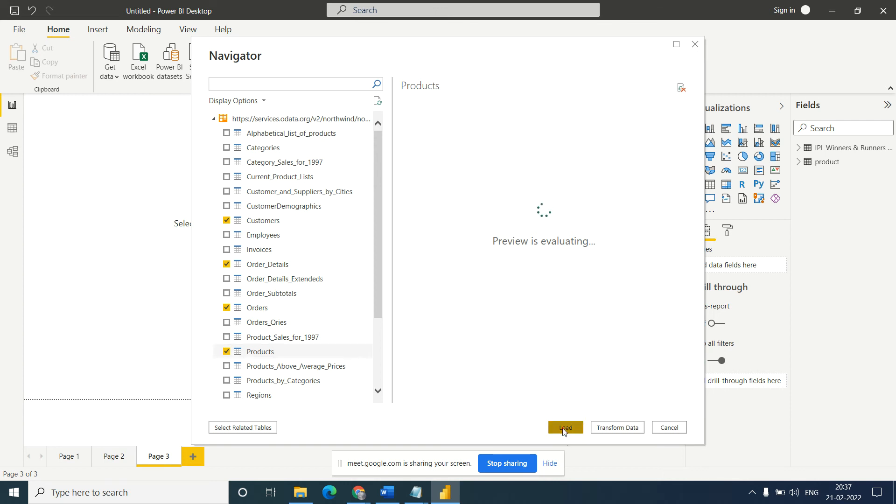
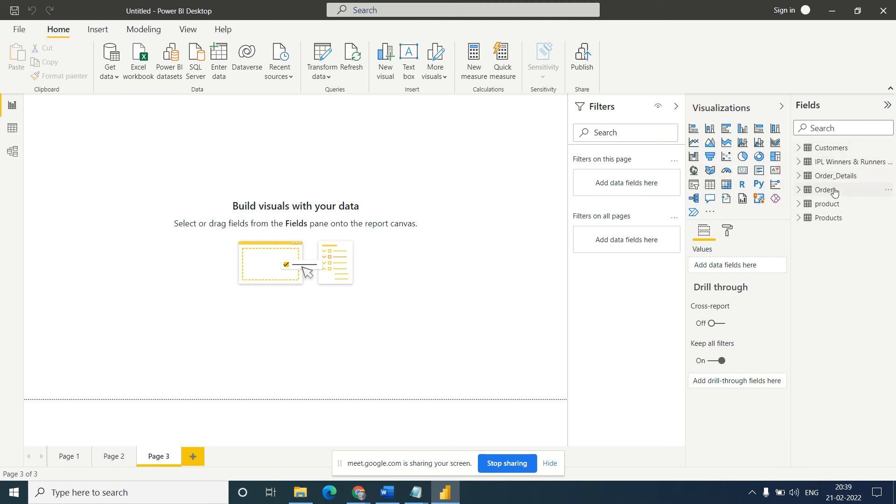
# - Compare the fields of the Products and product tables, and collapse both tables
pyautogui.click(799, 218)
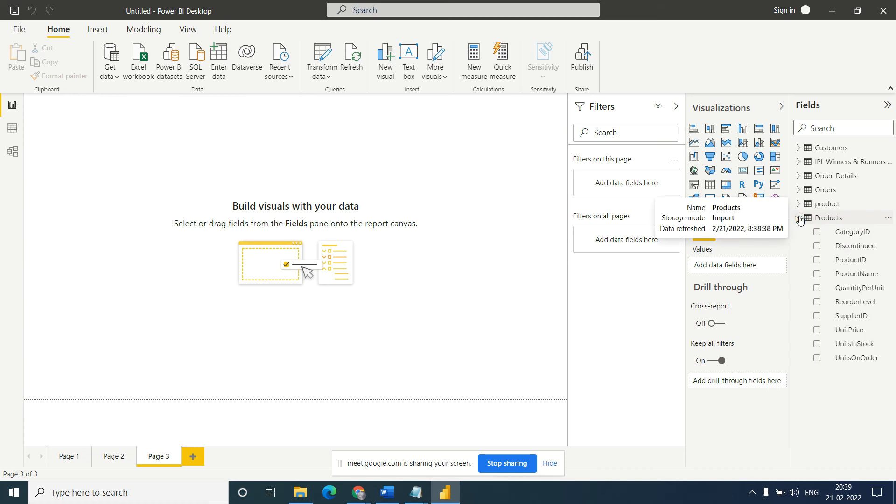
pyautogui.click(799, 204)
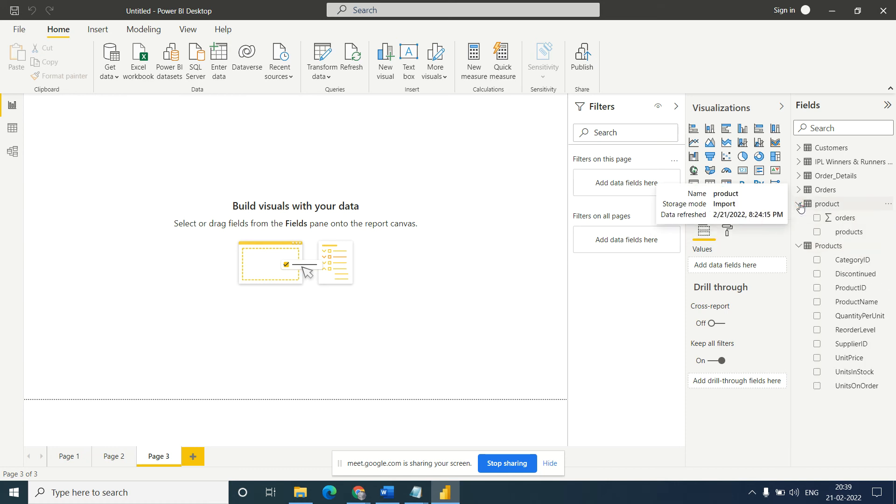
pyautogui.click(799, 206)
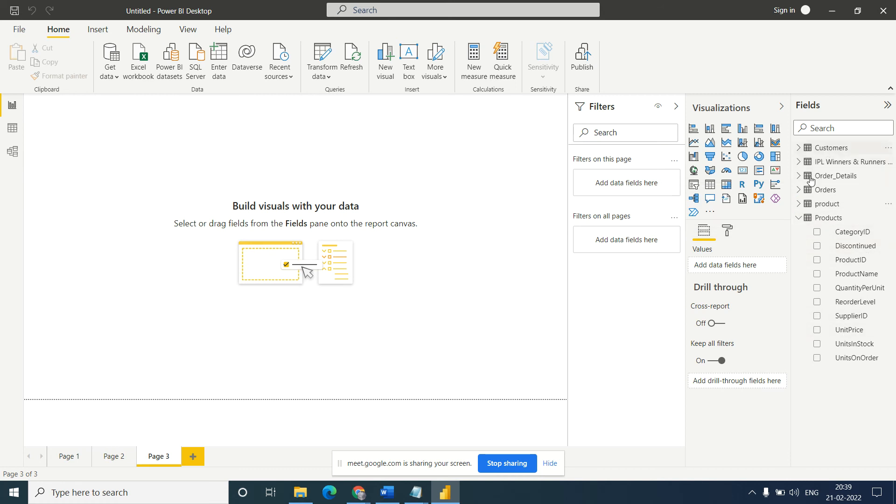
pyautogui.click(799, 218)
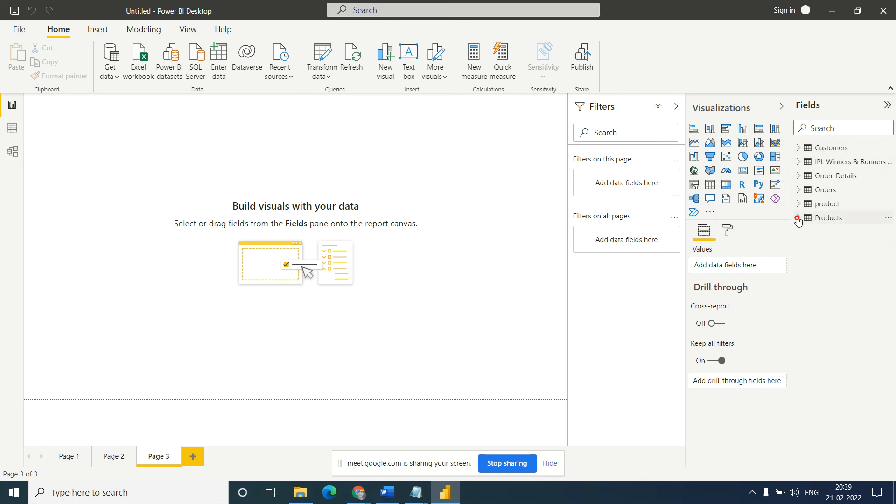
# - Create a stacked column chart from the Customers table with Country on the axis instead of Region
pyautogui.click(799, 148)
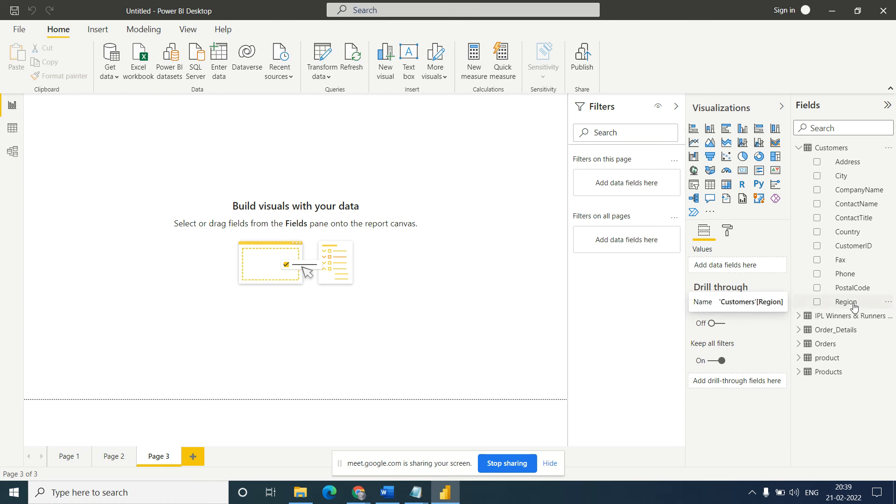
pyautogui.moveTo(854, 306); pyautogui.dragTo(753, 268)
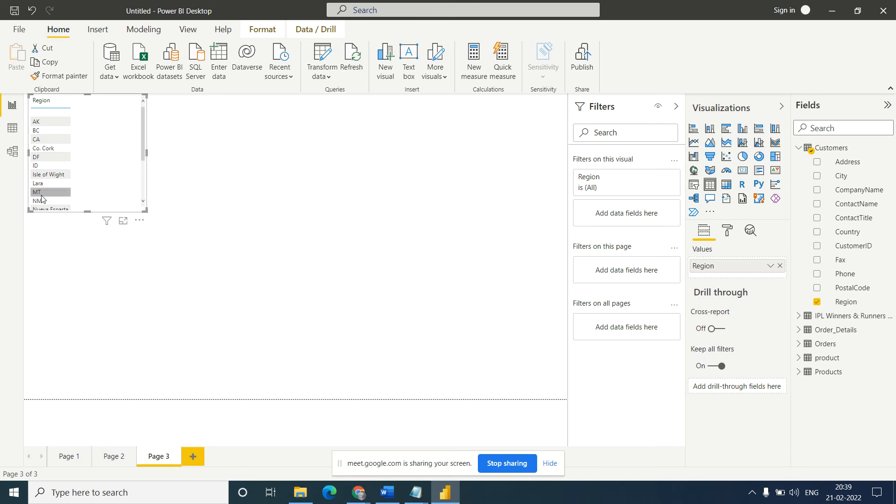
pyautogui.moveTo(143, 142); pyautogui.dragTo(140, 122)
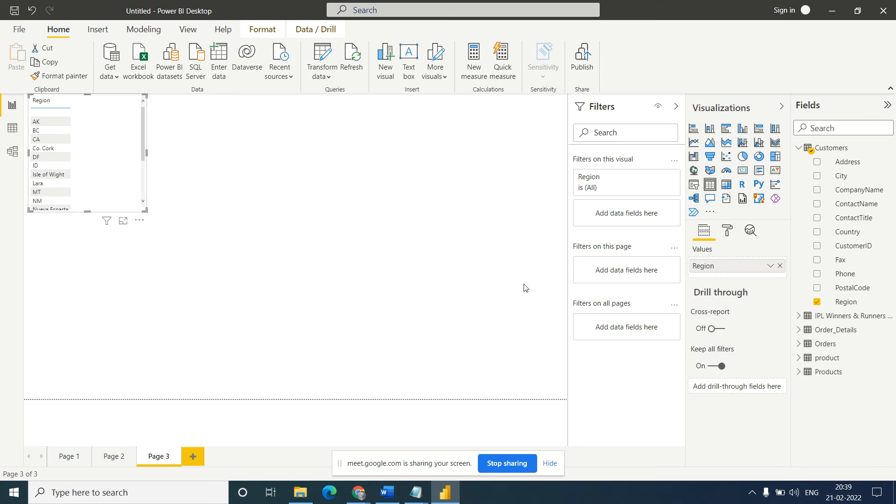
pyautogui.click(780, 266)
pyautogui.moveTo(850, 232); pyautogui.dragTo(732, 267)
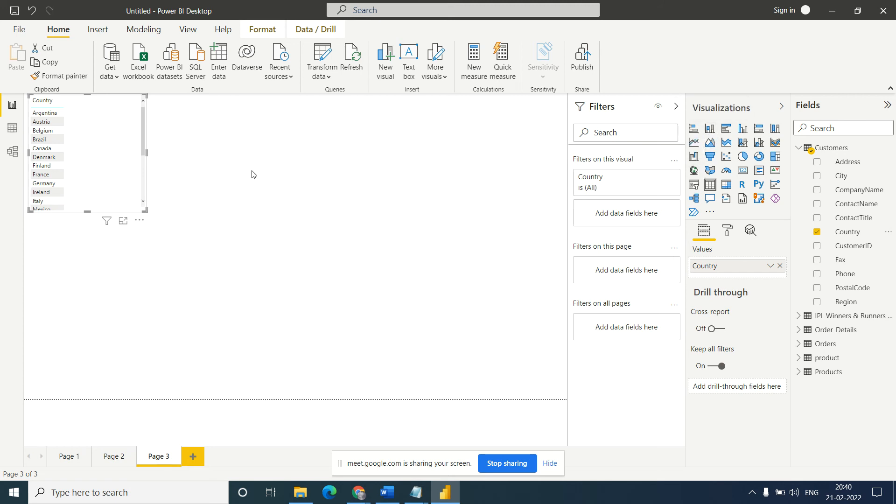
pyautogui.click(711, 130)
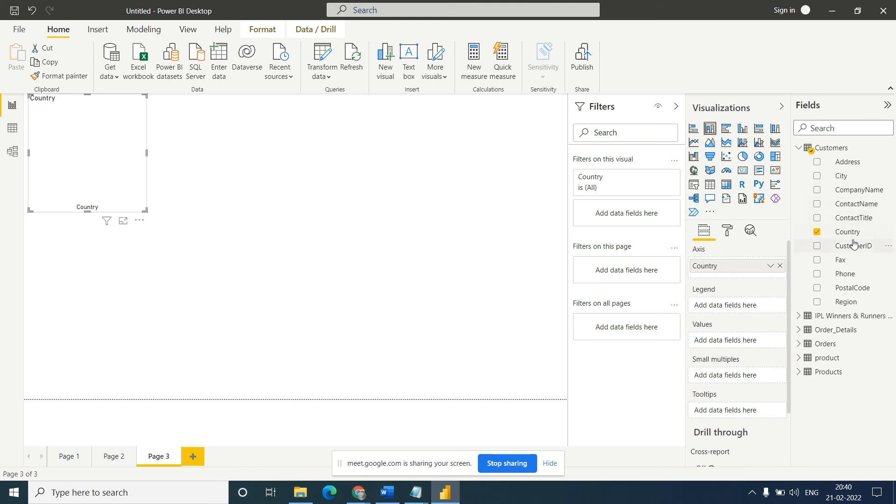
# - Add CustomerID to the column chart and move it from the axis to the values
pyautogui.moveTo(852, 249); pyautogui.dragTo(747, 281)
pyautogui.click(770, 280)
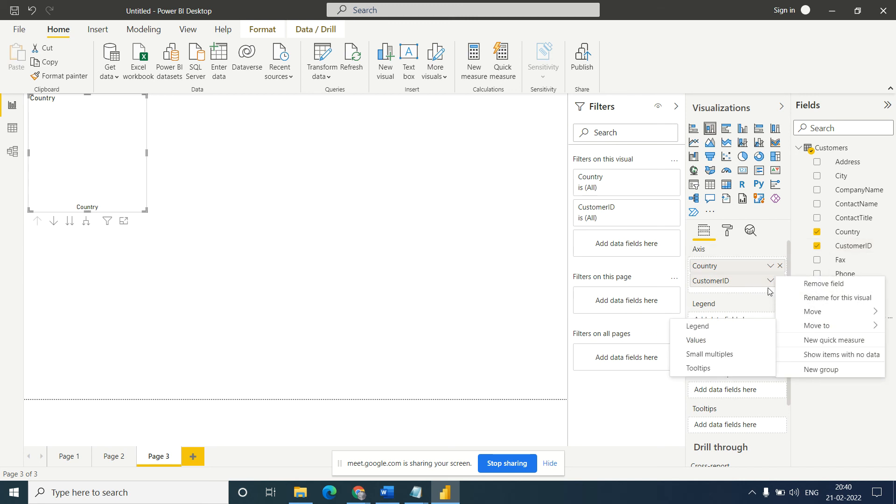
pyautogui.rightClick(749, 284)
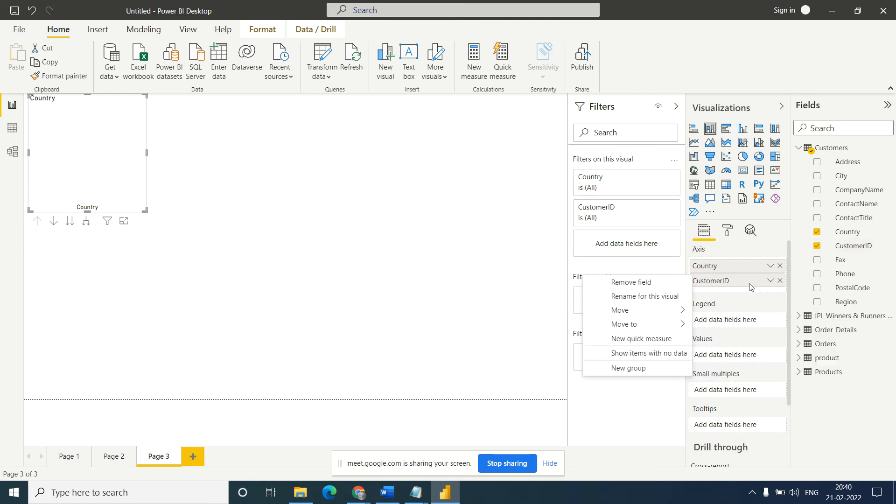
pyautogui.click(751, 304)
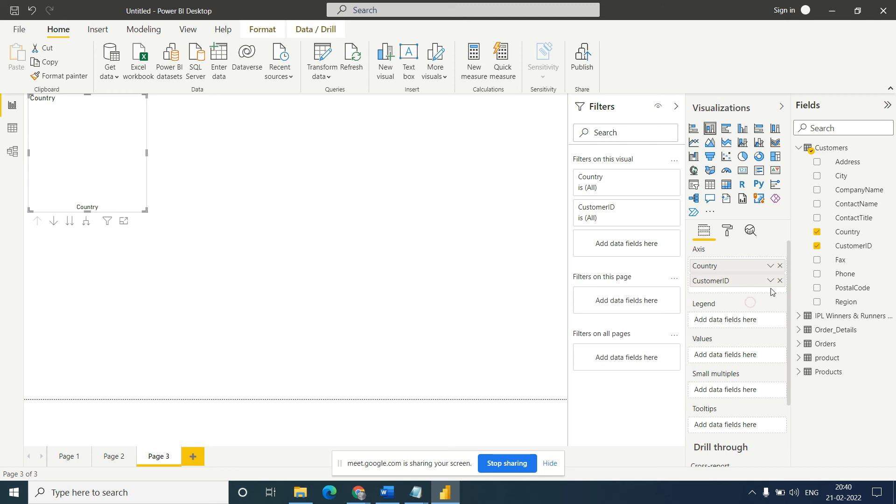
pyautogui.click(770, 281)
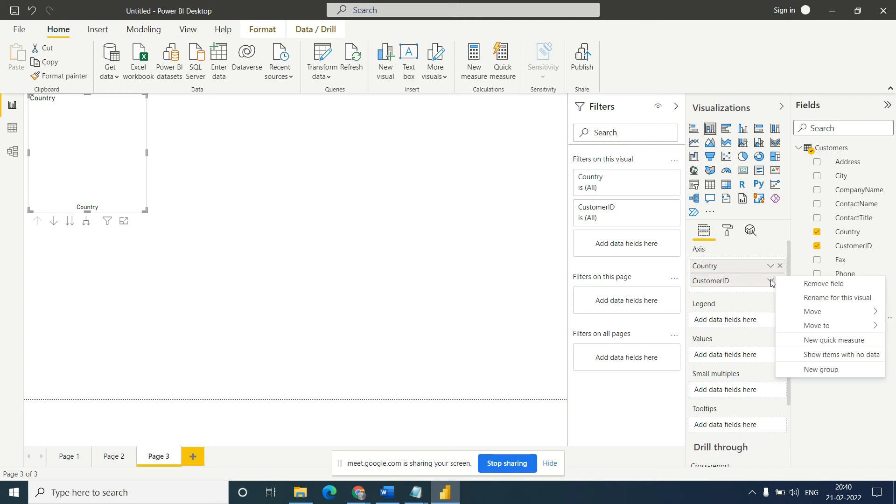
pyautogui.click(753, 305)
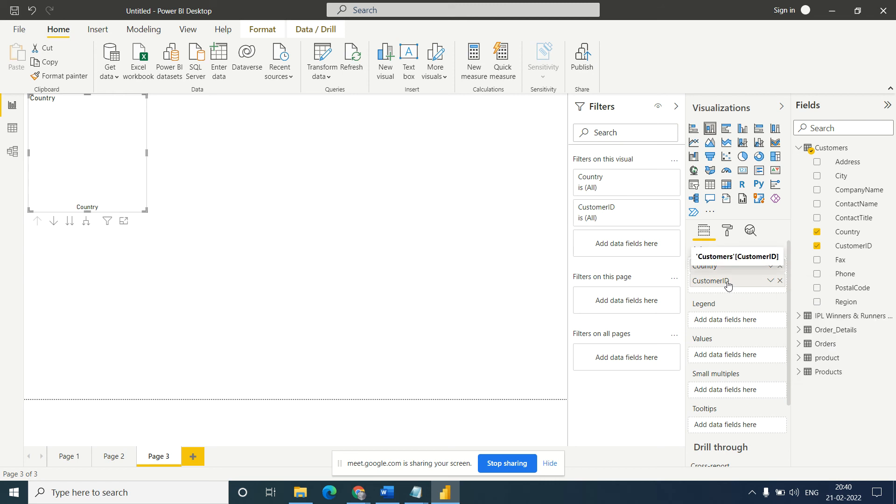
pyautogui.rightClick(727, 284)
pyautogui.click(756, 304)
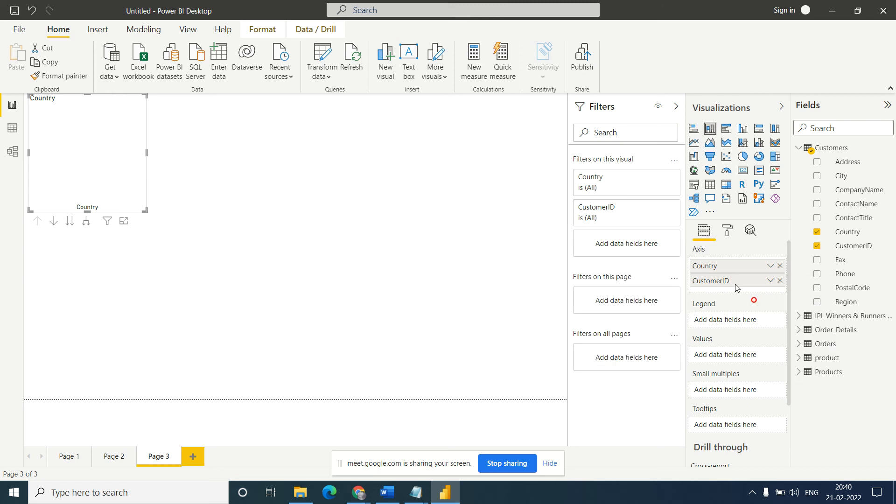
pyautogui.moveTo(731, 286); pyautogui.dragTo(728, 360)
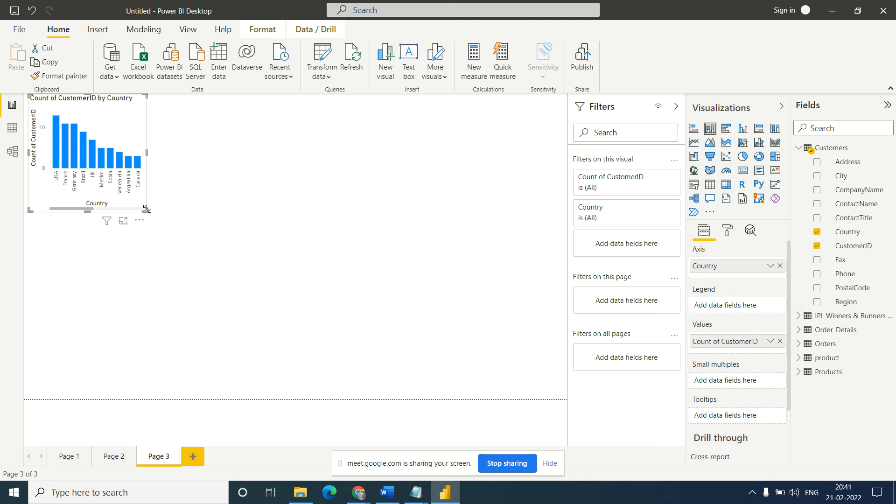
# - Enlarge the customers-by-country column chart and turn on its data labels
pyautogui.moveTo(147, 209); pyautogui.dragTo(331, 270)
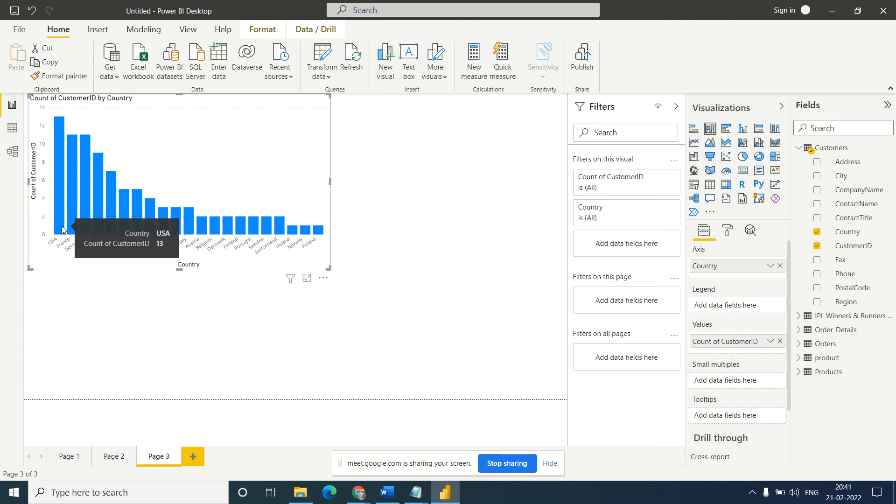
pyautogui.moveTo(84, 229)
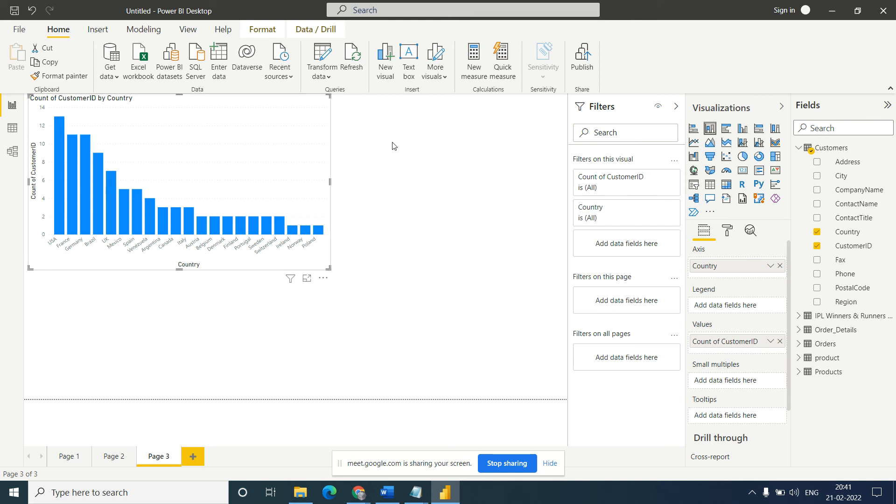
pyautogui.click(735, 235)
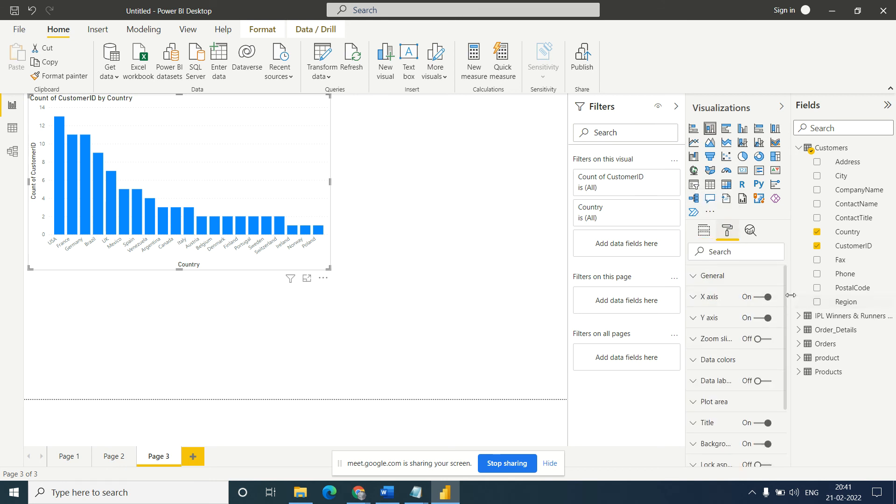
pyautogui.moveTo(785, 290); pyautogui.dragTo(787, 332)
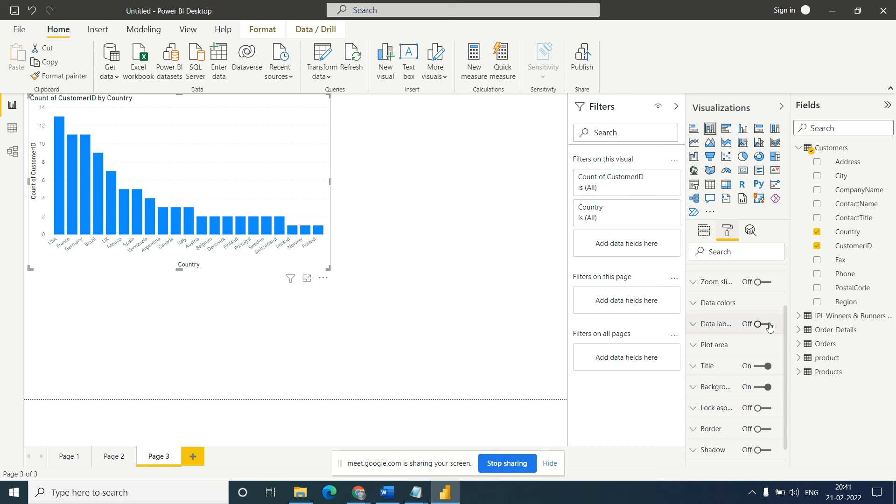
pyautogui.click(768, 325)
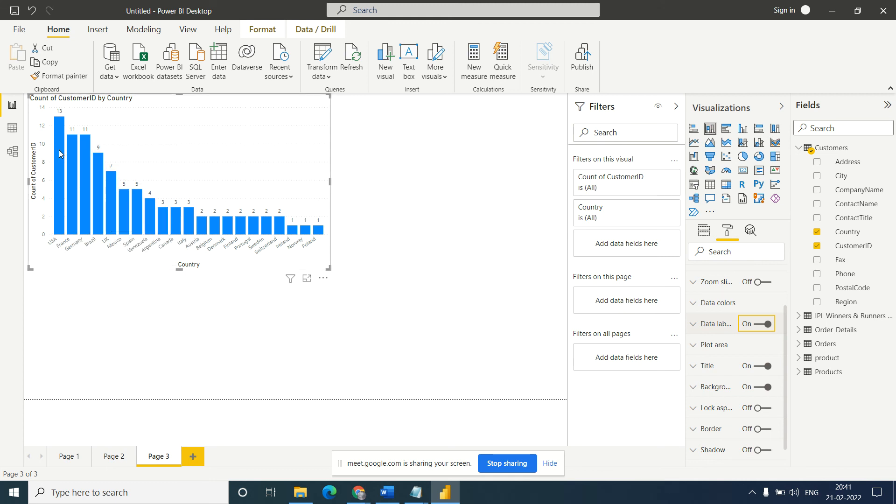
pyautogui.moveTo(60, 151)
pyautogui.moveTo(303, 234)
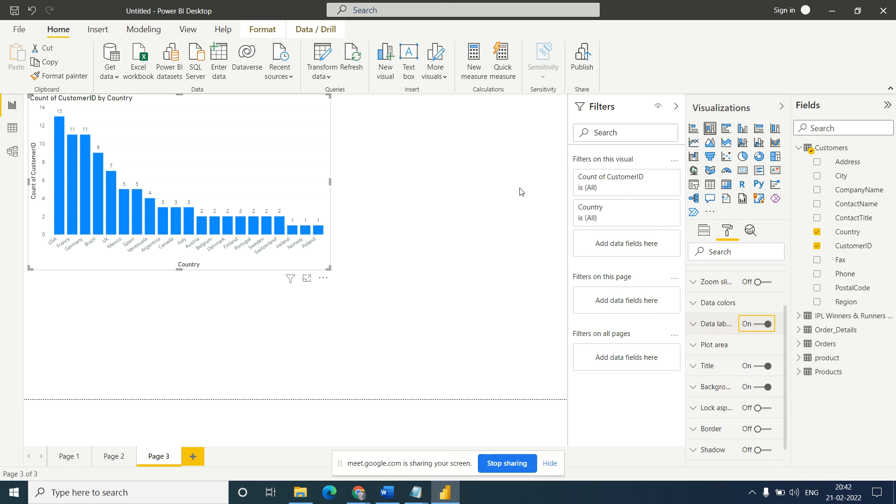
# - Read the Notepad notes on Import and Direct Query connections, and review the connectivity modes of a SQL Server source in Power BI Desktop
pyautogui.click(117, 79)
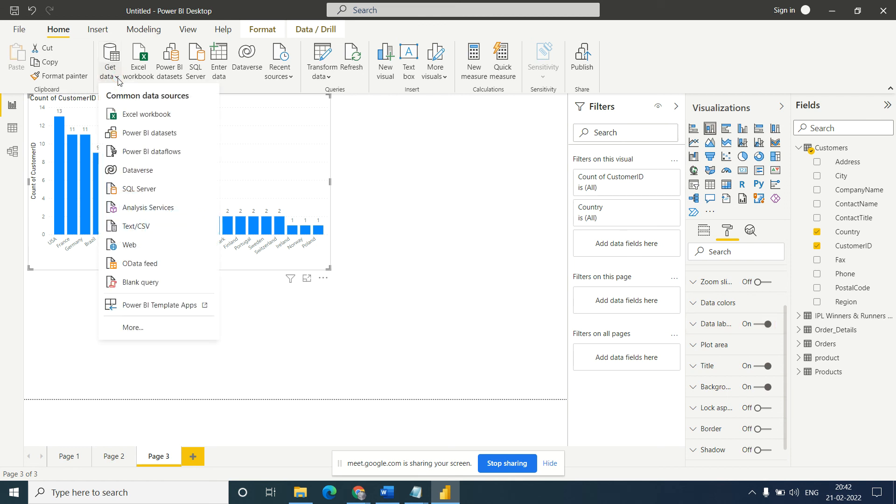
pyautogui.click(445, 162)
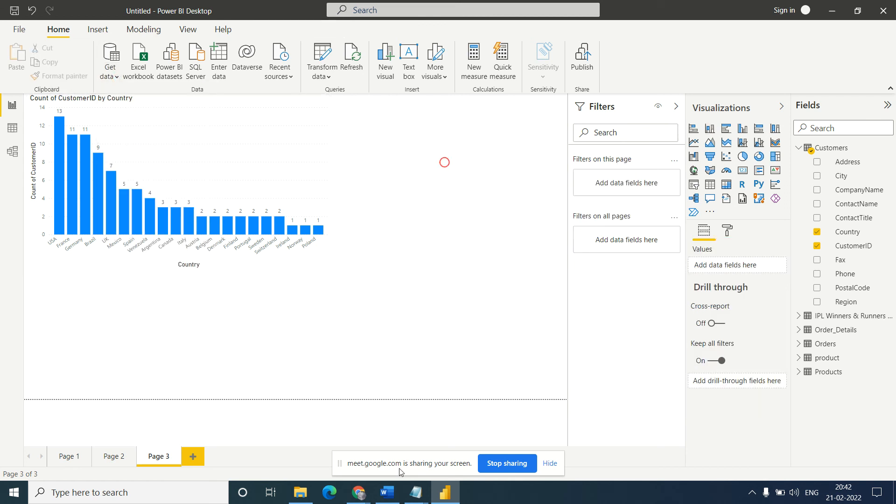
pyautogui.moveTo(416, 491)
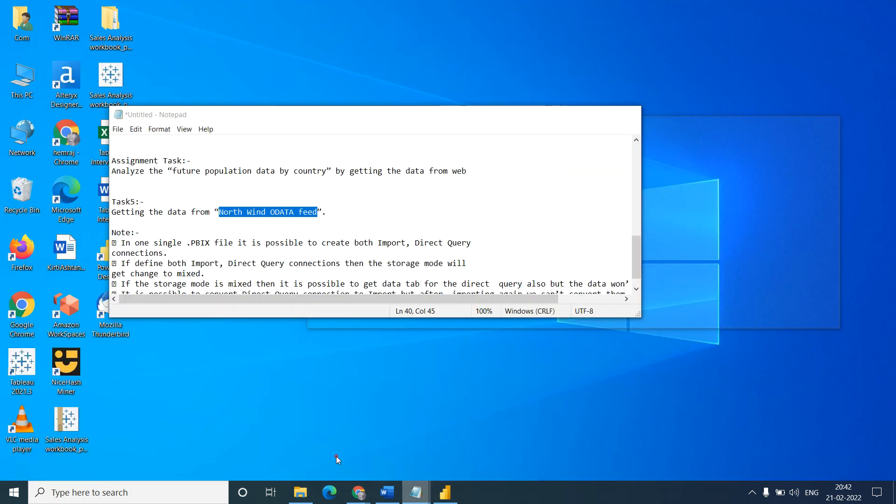
pyautogui.click(338, 460)
pyautogui.click(170, 241)
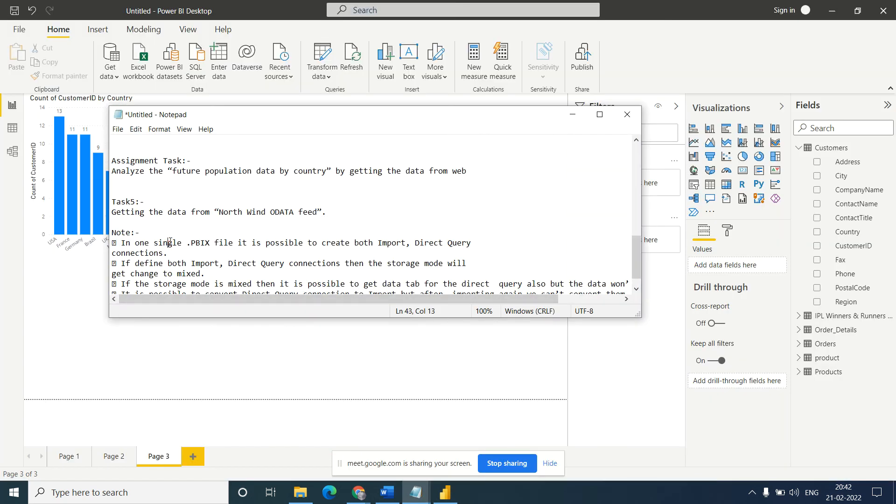
pyautogui.press('Down')
pyautogui.press('Down')
pyautogui.press('Down')
pyautogui.press('Down')
pyautogui.press('Down')
pyautogui.press('Down')
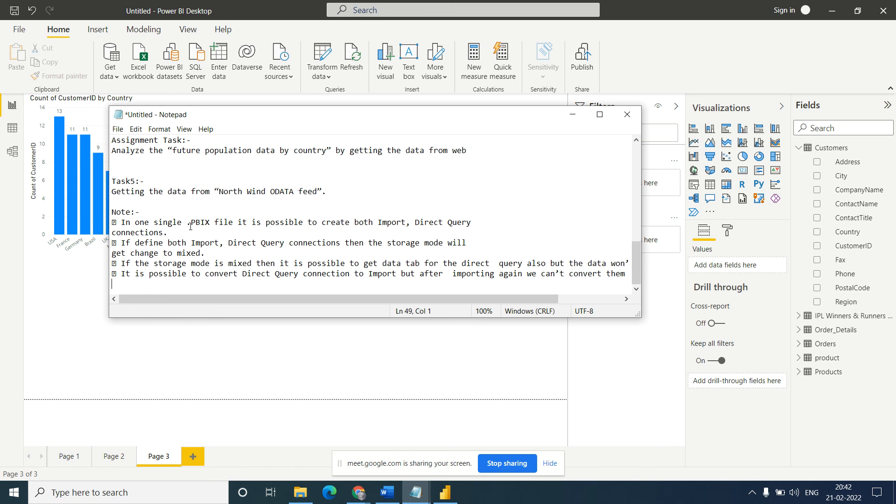
pyautogui.click(572, 114)
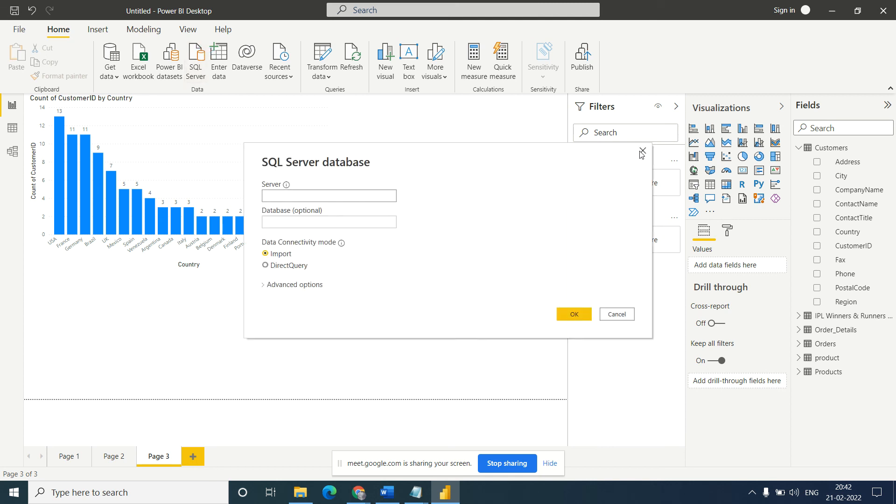
pyautogui.click(643, 151)
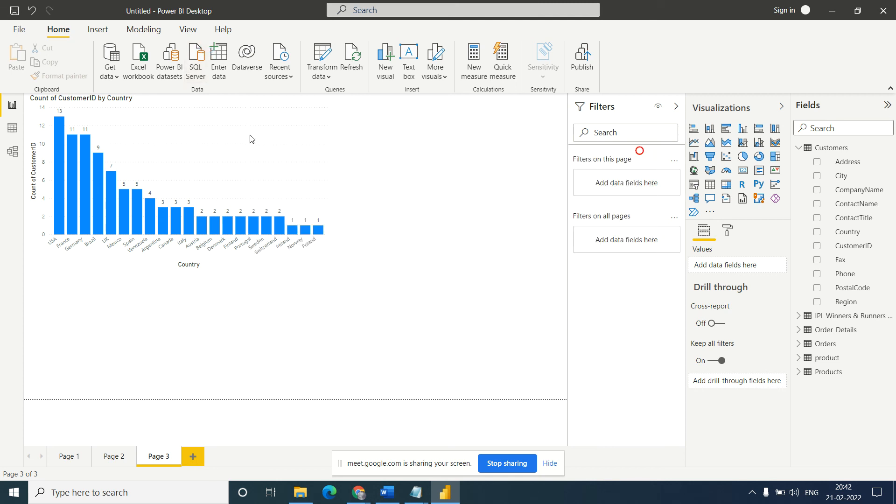
# - Review report pages Page 1 and Page 2, and return to Page 3
pyautogui.click(66, 457)
pyautogui.click(124, 458)
pyautogui.click(155, 457)
# - Save the report as a Power BI file named Session4 in the Documents datasets folder
pyautogui.click(18, 33)
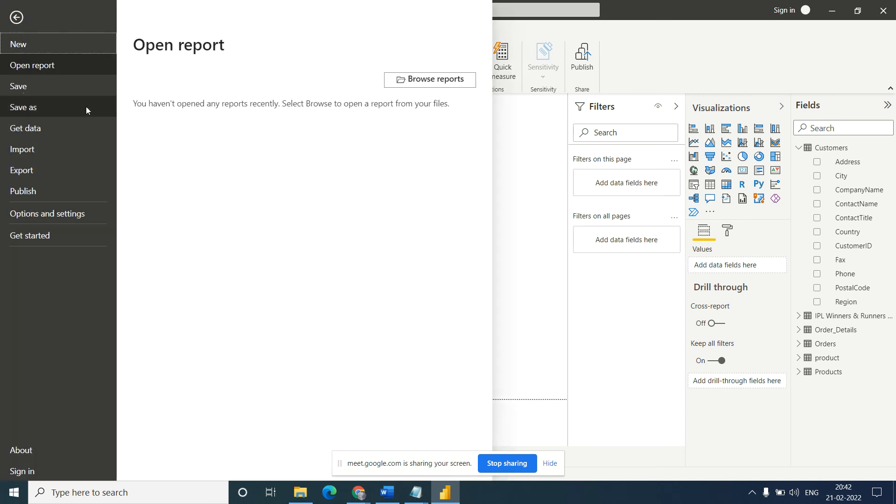
pyautogui.click(34, 112)
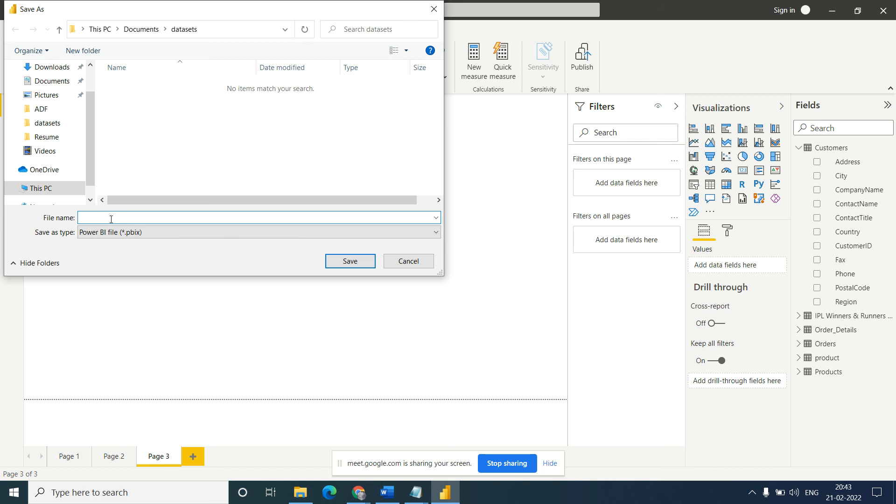
pyautogui.write('sample')
pyautogui.hotkey('ctrl', 'a')
pyautogui.press('BackSpace')
pyautogui.write('Session')
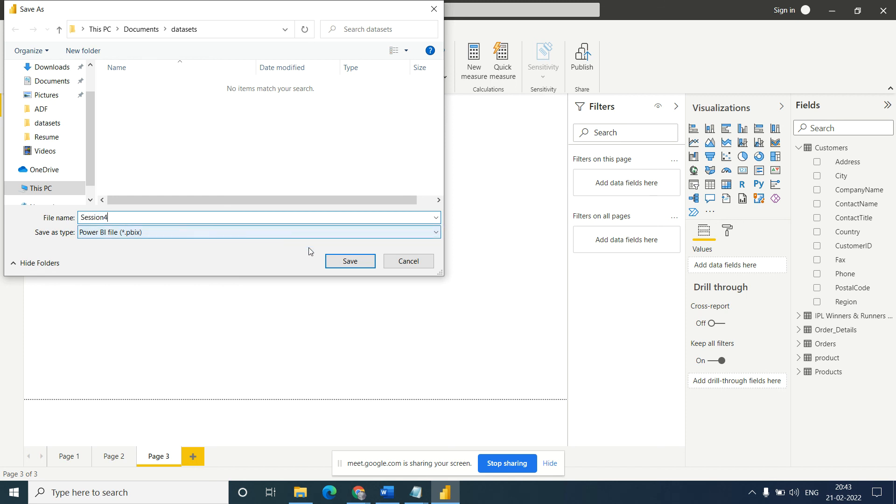
pyautogui.click(344, 264)
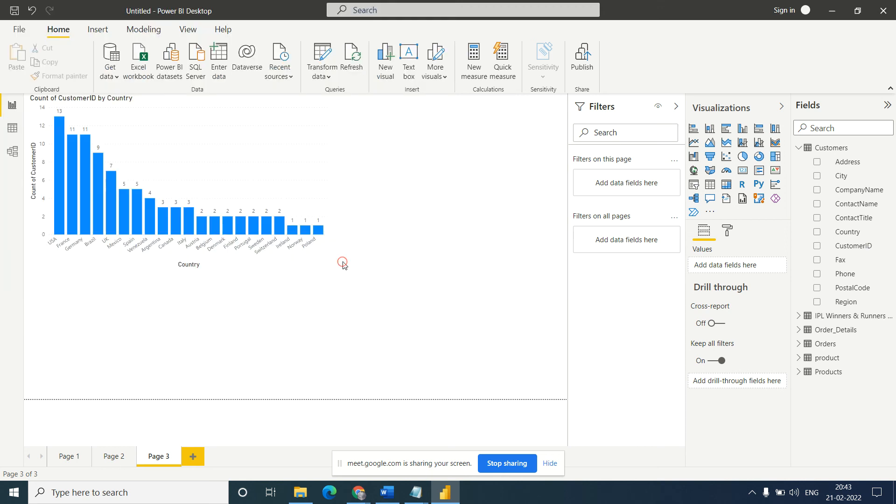
# - Switch to the datasets folder in File Explorer and check the Session4 file's type in its properties
pyautogui.click(302, 495)
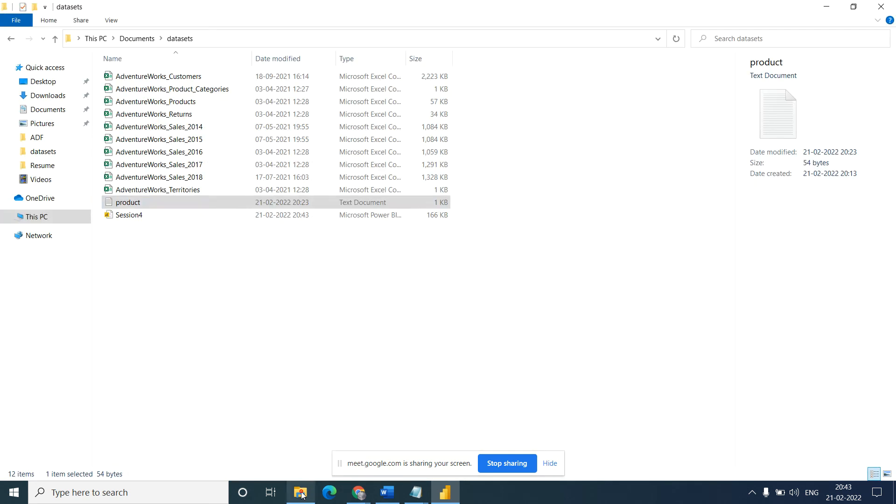
pyautogui.rightClick(142, 218)
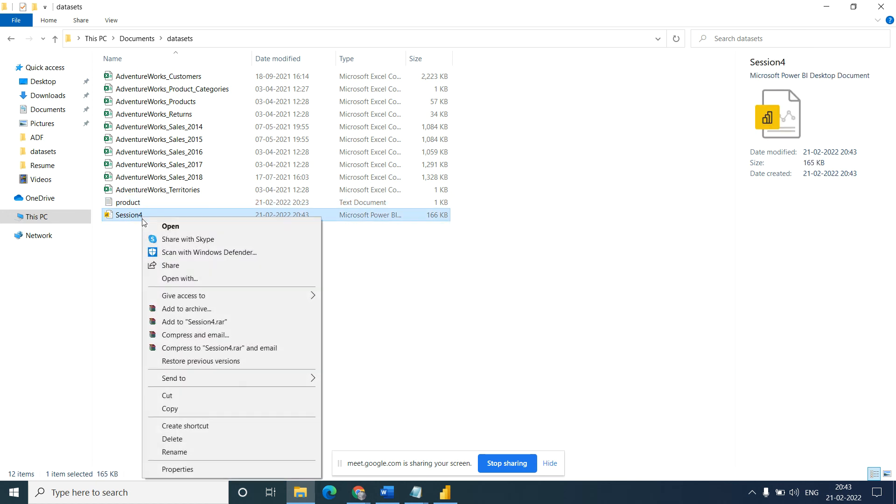
pyautogui.click(180, 470)
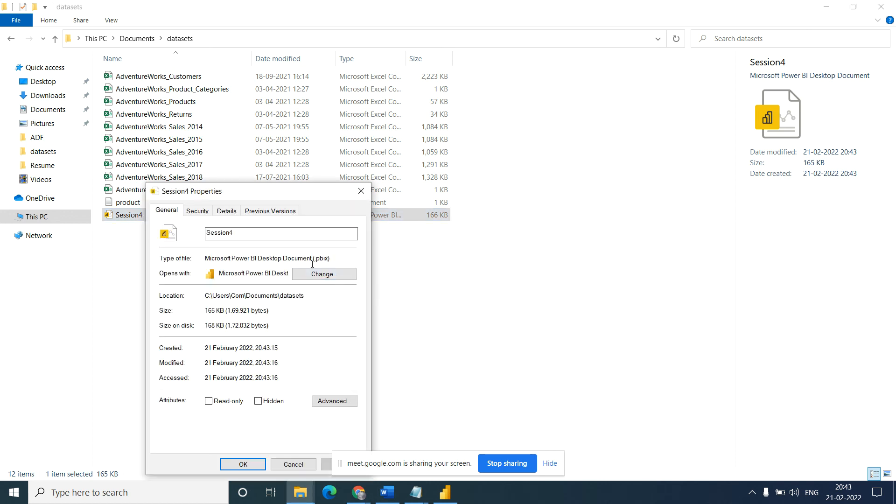
pyautogui.moveTo(315, 260); pyautogui.dragTo(329, 260)
pyautogui.click(360, 192)
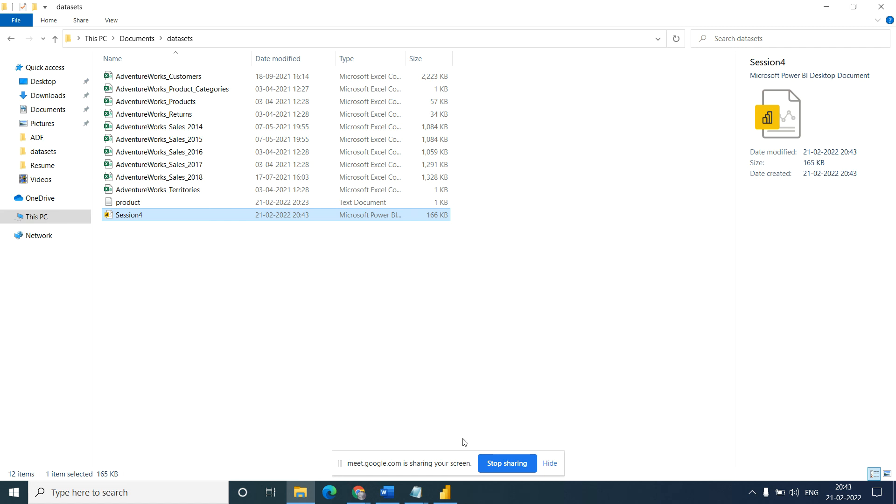
# - Switch to the untitled Notepad notes and read the note on combining Import and Direct Query connections in one PBIX file
pyautogui.click(416, 492)
pyautogui.click(360, 446)
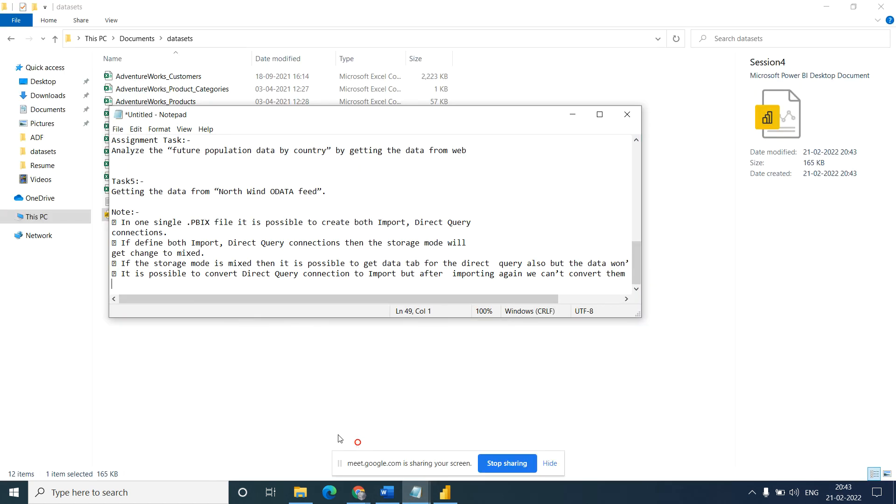
pyautogui.moveTo(121, 224); pyautogui.dragTo(234, 219)
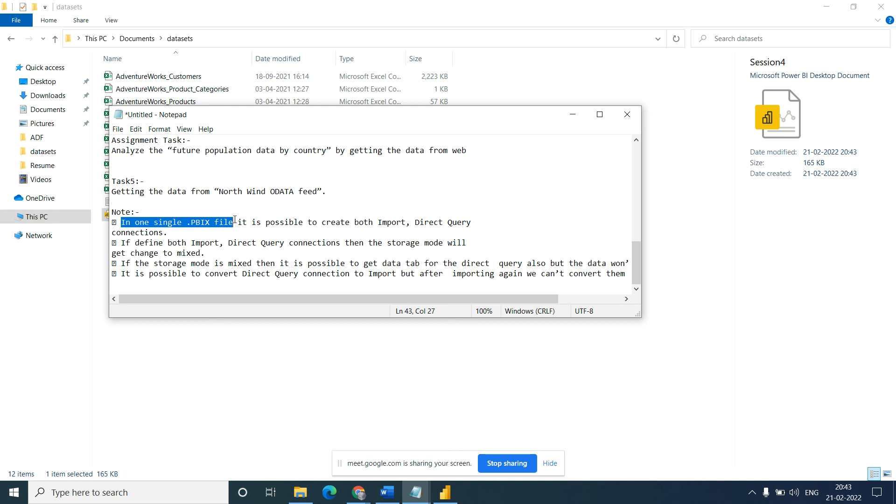
pyautogui.moveTo(235, 222); pyautogui.dragTo(455, 230)
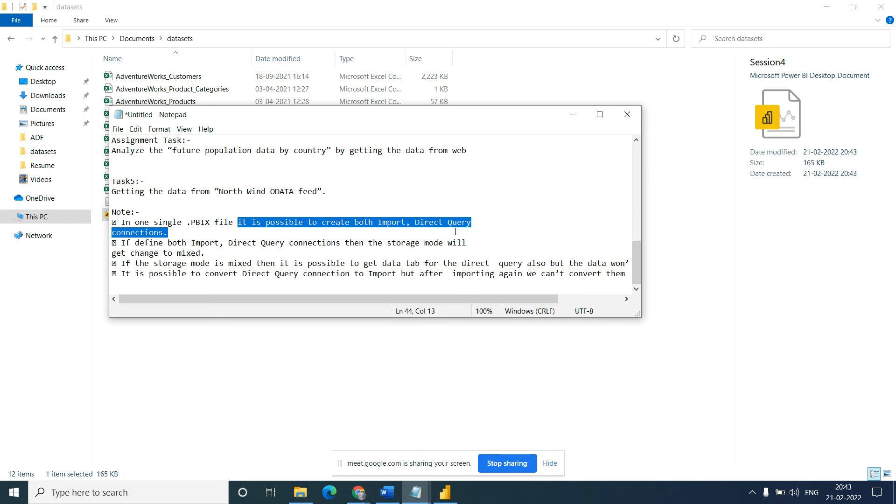
# - Return to Power BI Desktop and check the storage mode of the tables in the report and model views
pyautogui.click(445, 492)
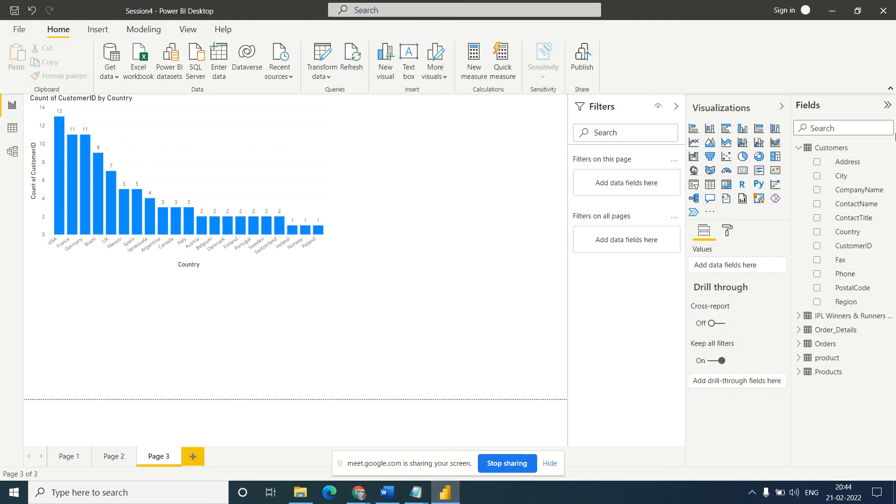
pyautogui.click(800, 148)
pyautogui.click(834, 153)
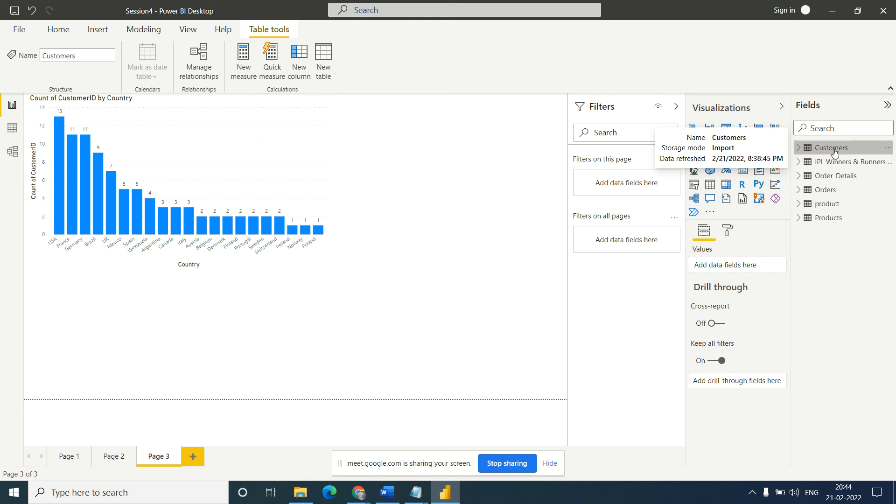
pyautogui.click(12, 151)
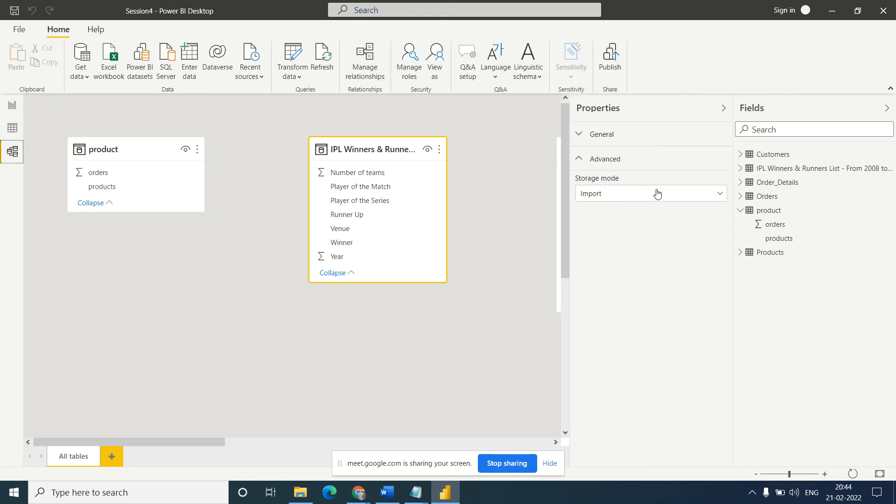
pyautogui.click(744, 212)
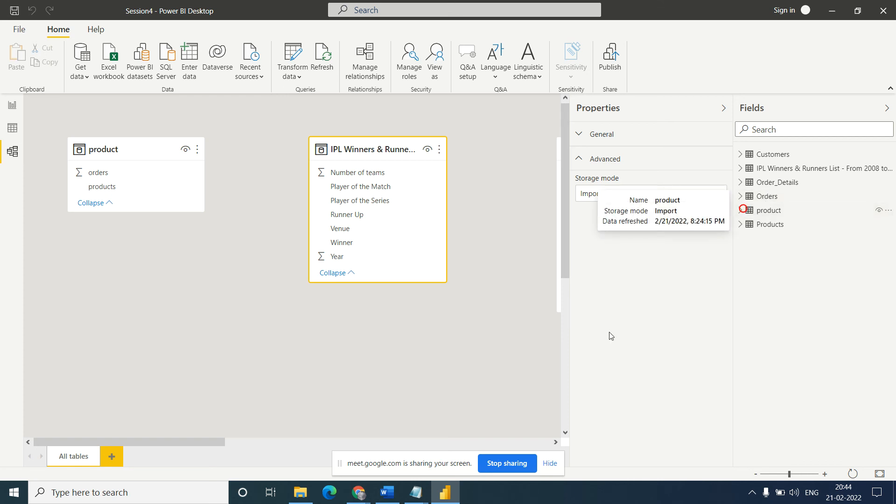
pyautogui.click(13, 105)
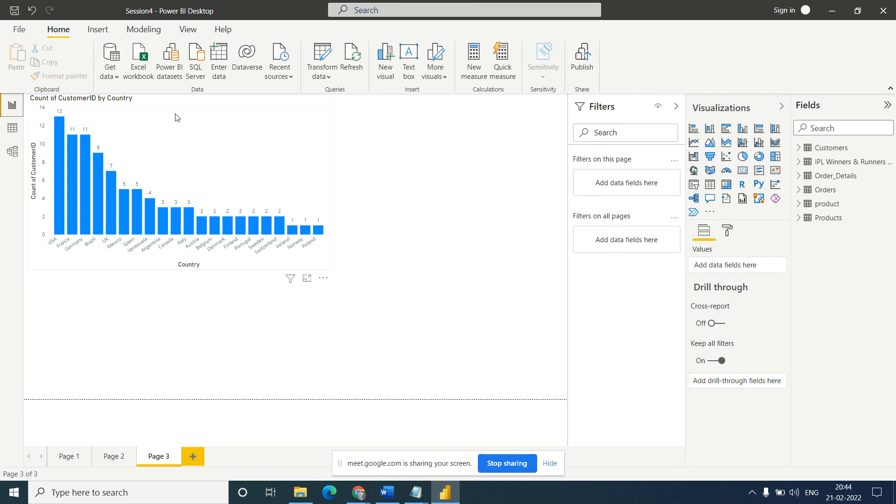
# - Review the DirectQuery connectivity mode for a SQL Server database source, and leave without connecting
pyautogui.click(117, 78)
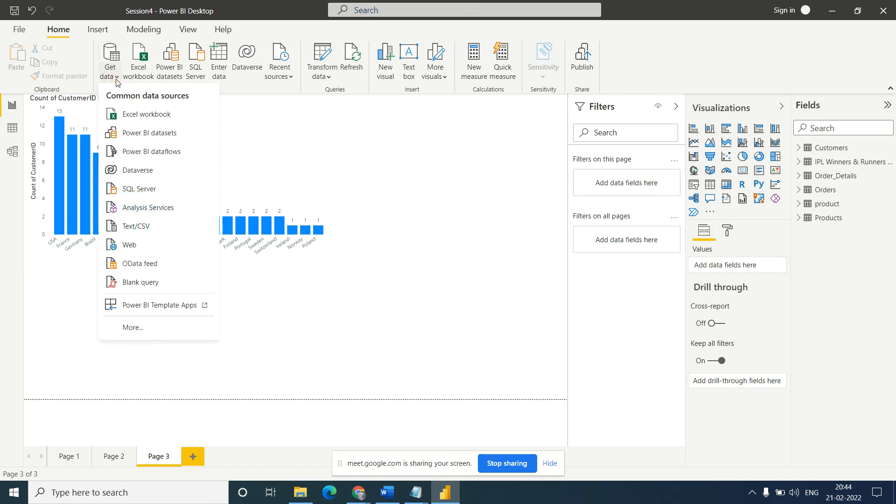
pyautogui.click(139, 328)
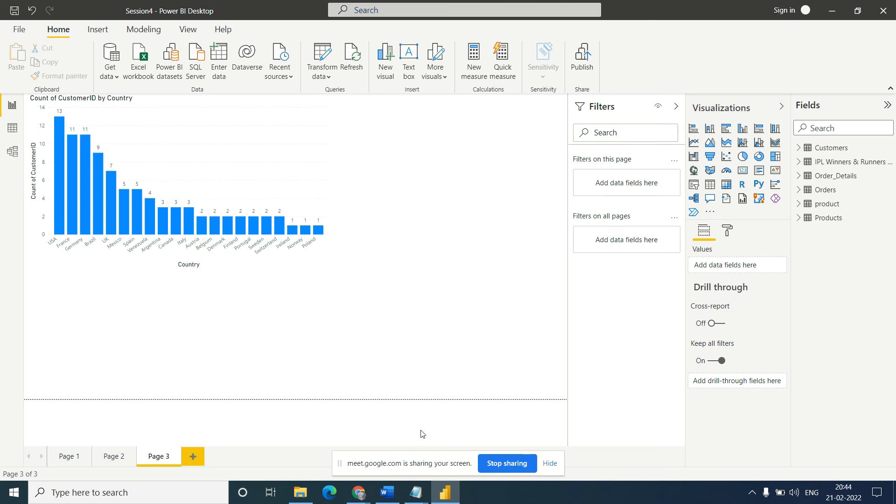
pyautogui.moveTo(412, 502)
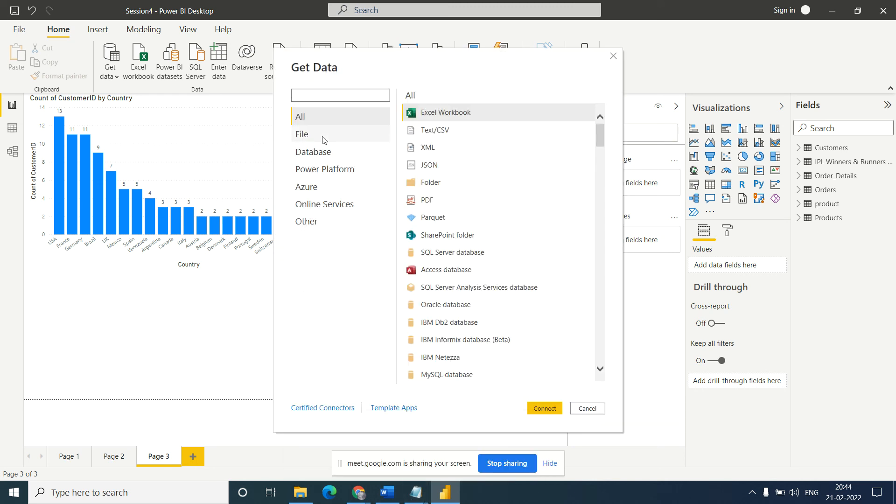
pyautogui.click(316, 152)
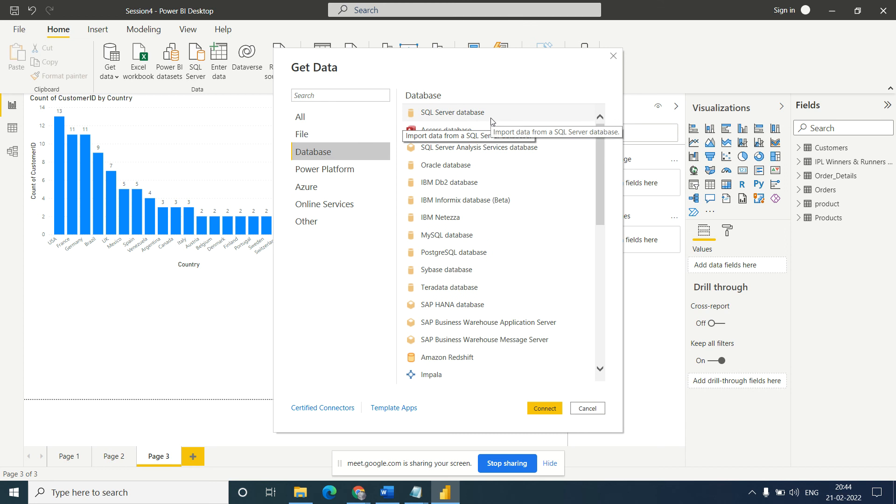
pyautogui.click(466, 115)
pyautogui.click(546, 409)
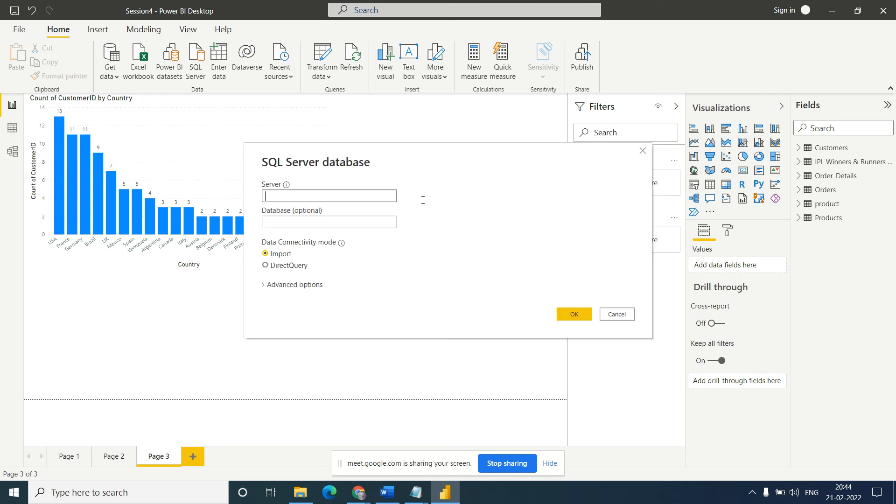
pyautogui.click(322, 201)
pyautogui.click(275, 267)
pyautogui.click(297, 198)
pyautogui.click(617, 314)
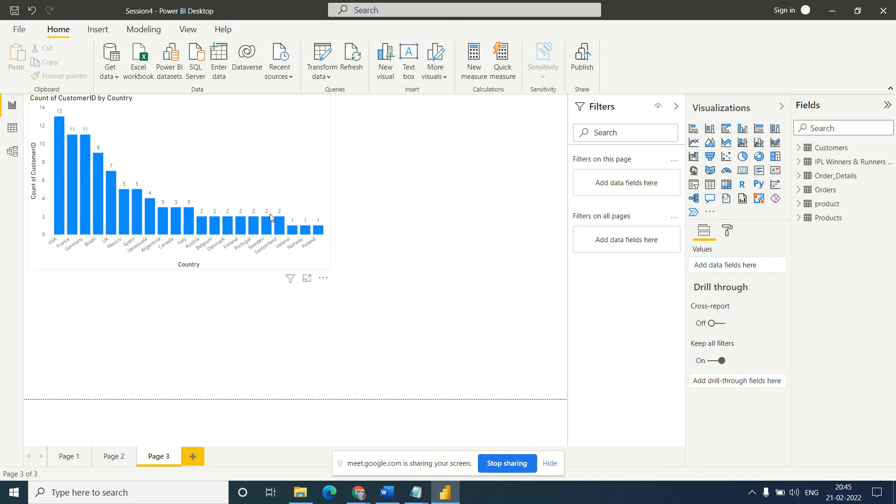
# - Read the Notepad notes on the mixed storage mode and on data tab availability for Direct Query
pyautogui.moveTo(421, 493)
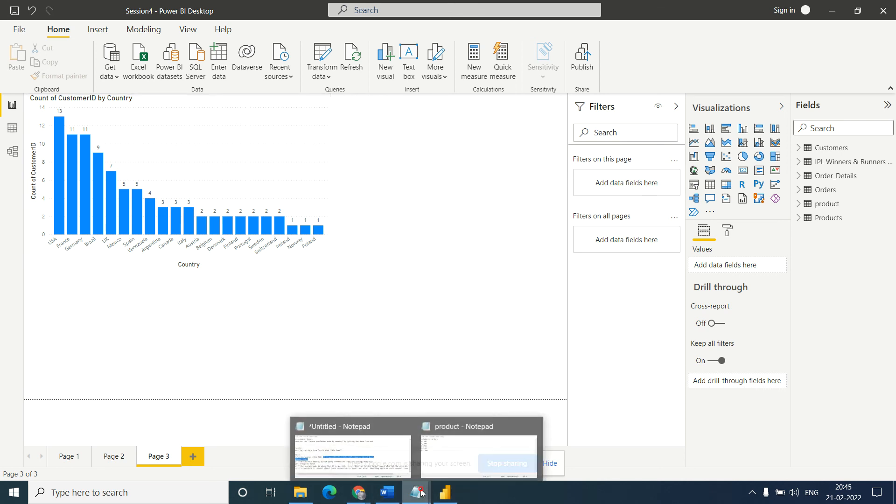
pyautogui.click(360, 451)
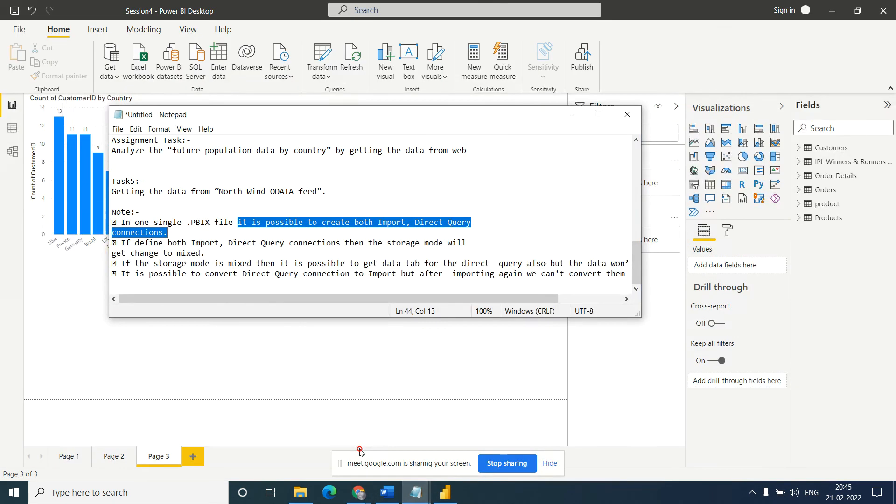
pyautogui.click(202, 256)
pyautogui.click(121, 243)
pyautogui.moveTo(121, 243); pyautogui.dragTo(428, 254)
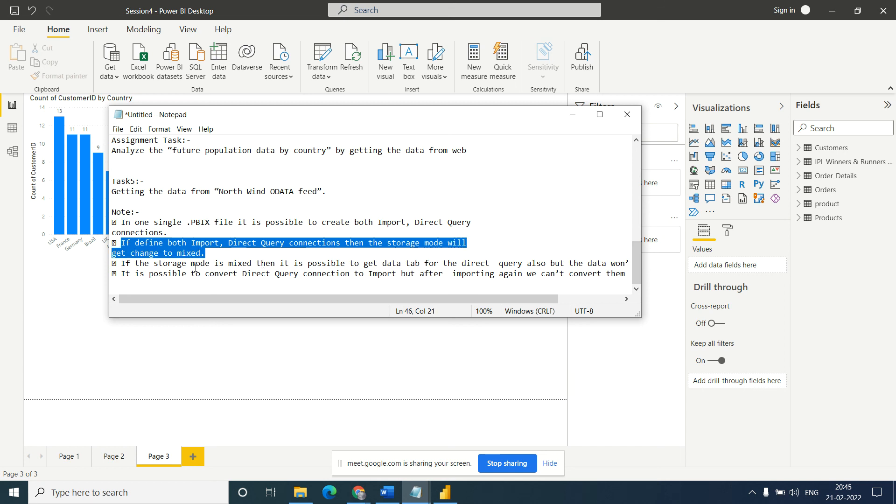
pyautogui.click(181, 265)
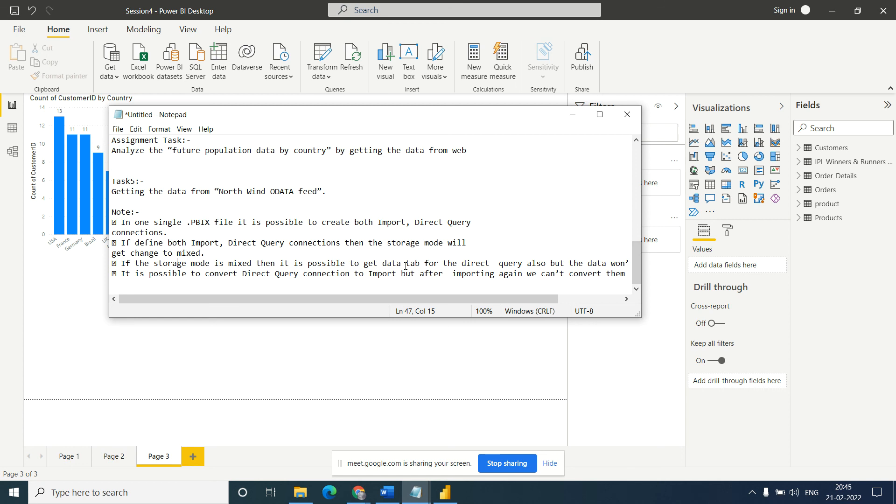
pyautogui.moveTo(399, 300); pyautogui.dragTo(298, 311)
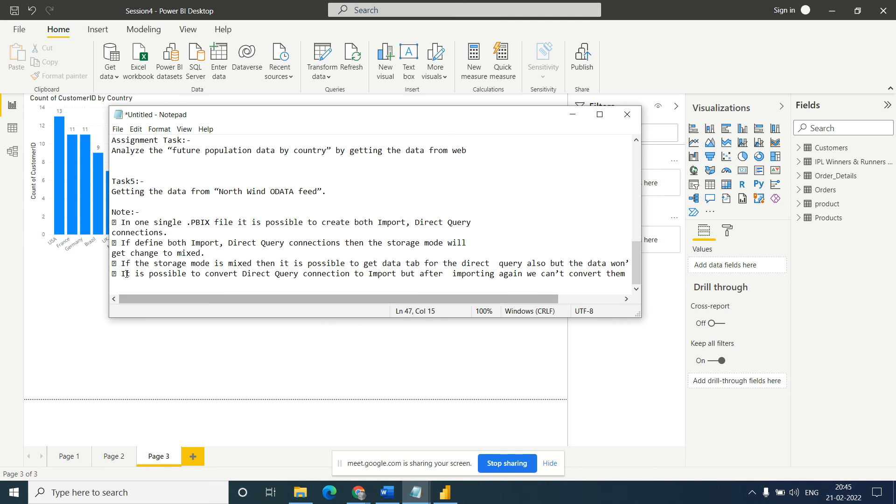
# - Read the last Notepad note, on converting a Direct Query connection to Import
pyautogui.moveTo(329, 299); pyautogui.dragTo(402, 274)
pyautogui.click(401, 274)
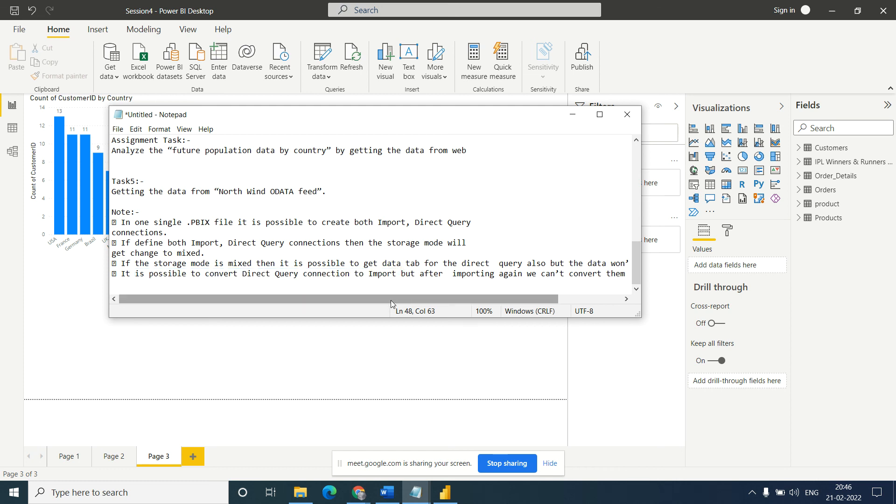
pyautogui.moveTo(389, 299); pyautogui.dragTo(496, 295)
pyautogui.moveTo(629, 274); pyautogui.dragTo(359, 274)
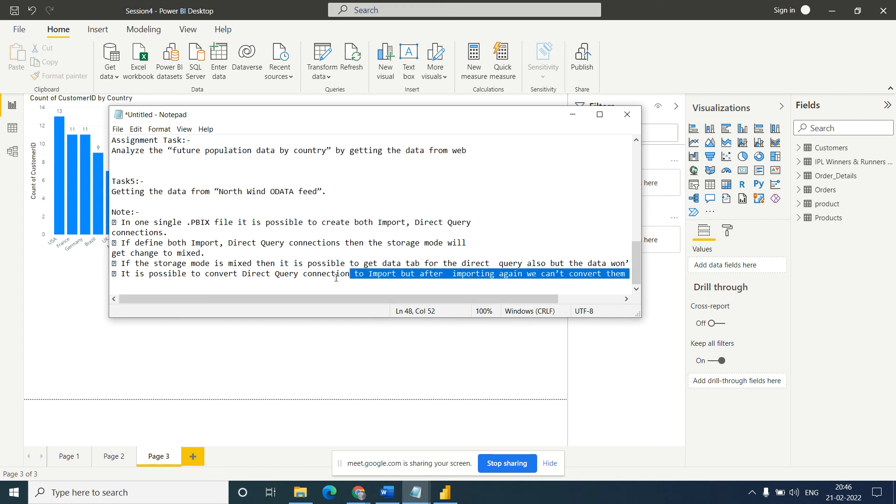
pyautogui.click(184, 283)
pyautogui.moveTo(113, 280); pyautogui.dragTo(121, 274)
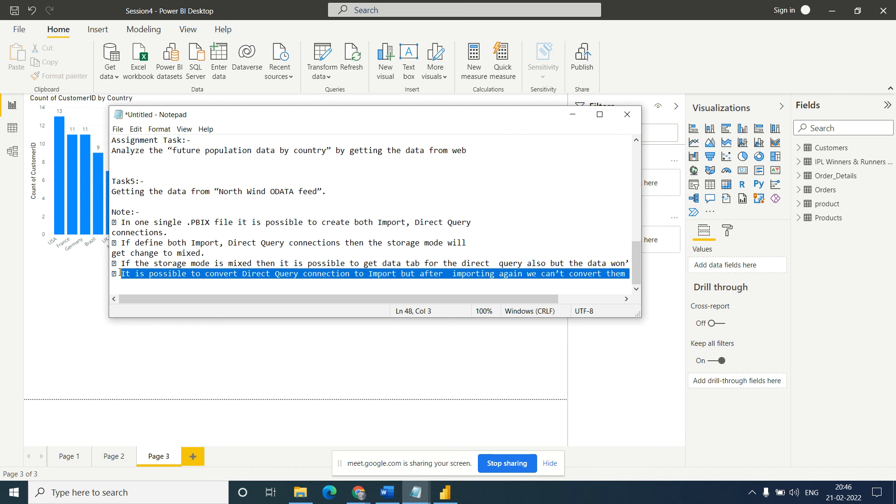
pyautogui.click(224, 272)
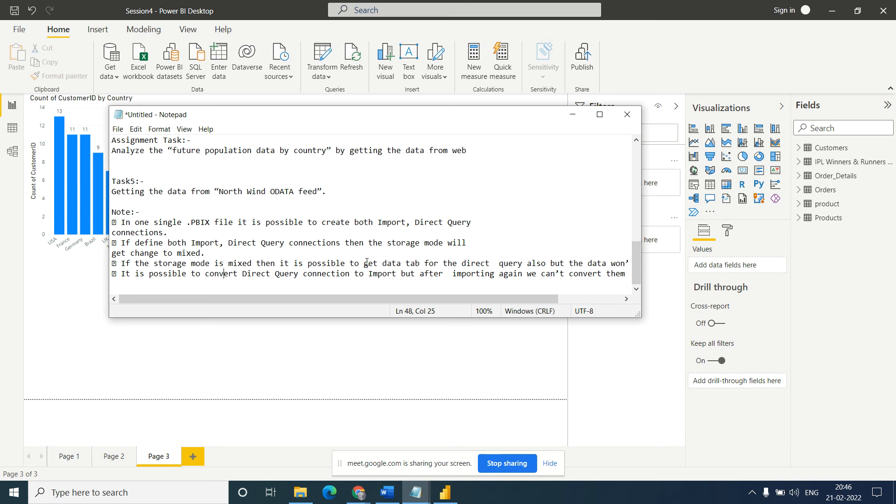
pyautogui.click(285, 274)
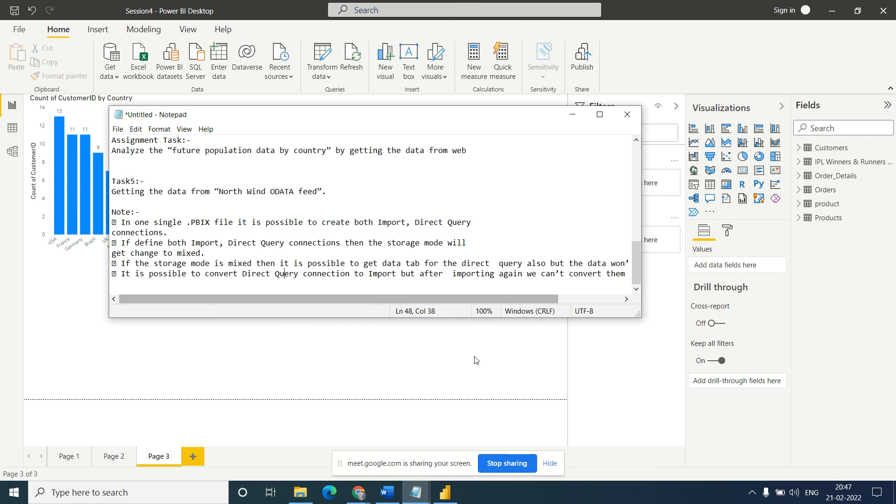
pyautogui.click(752, 494)
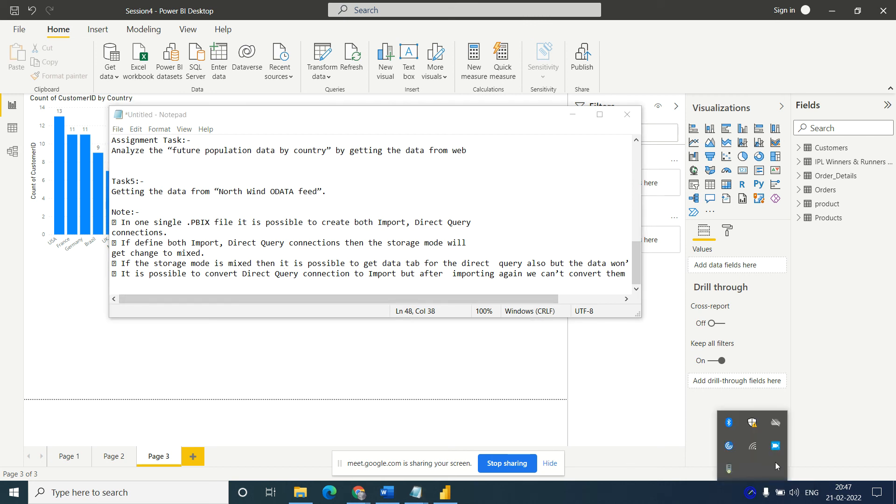
pyautogui.rightClick(775, 446)
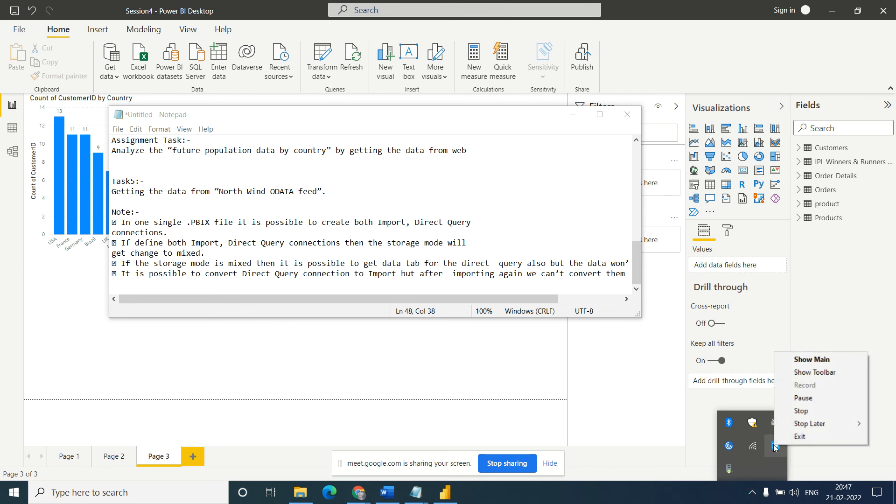